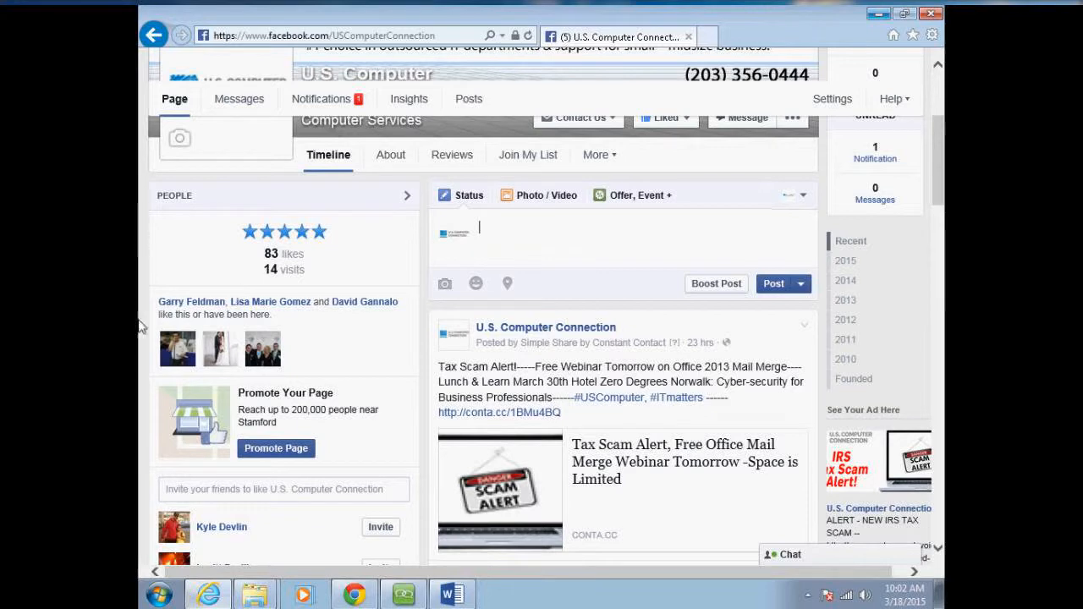
Switch to the Merge Letter document in Word and start the step-by-step mail merge wizard for letters, using the current document
{"action": "left_click", "coordinate": [878, 16]}
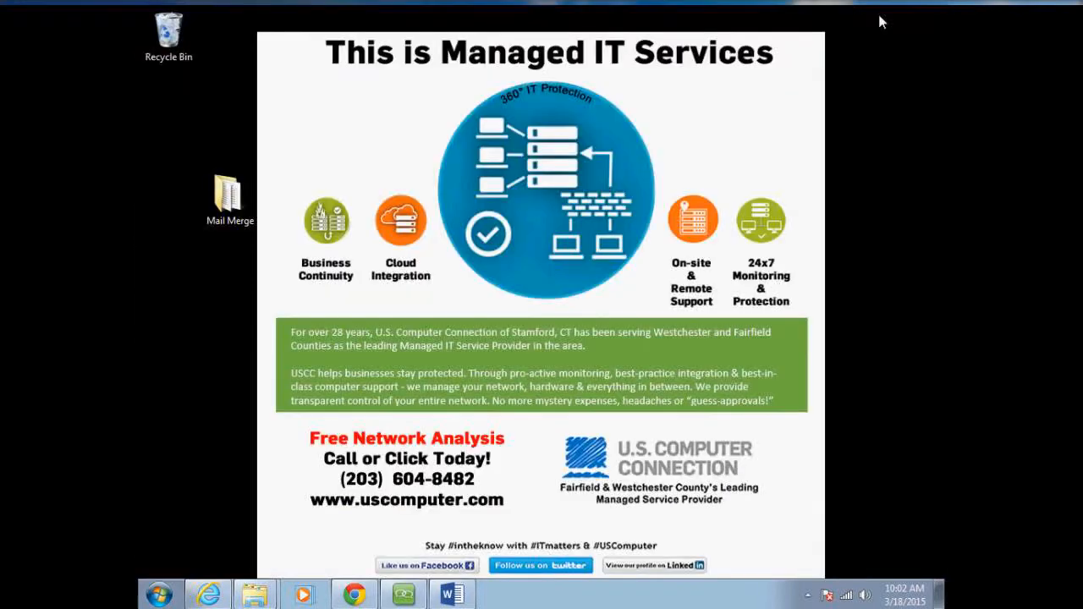
{"action": "left_click", "coordinate": [452, 595]}
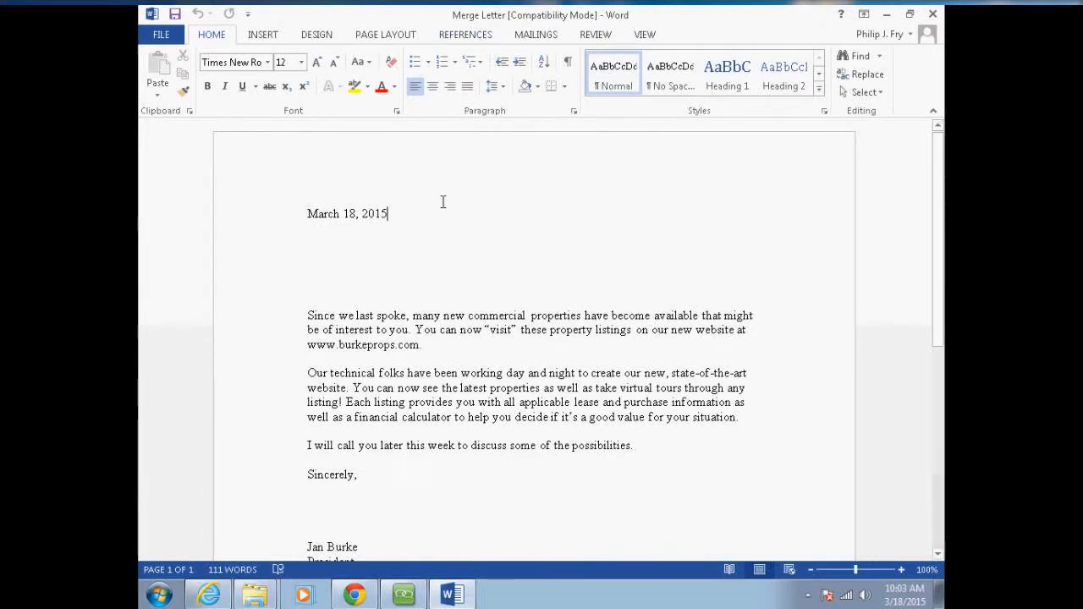
{"action": "left_click", "coordinate": [539, 37]}
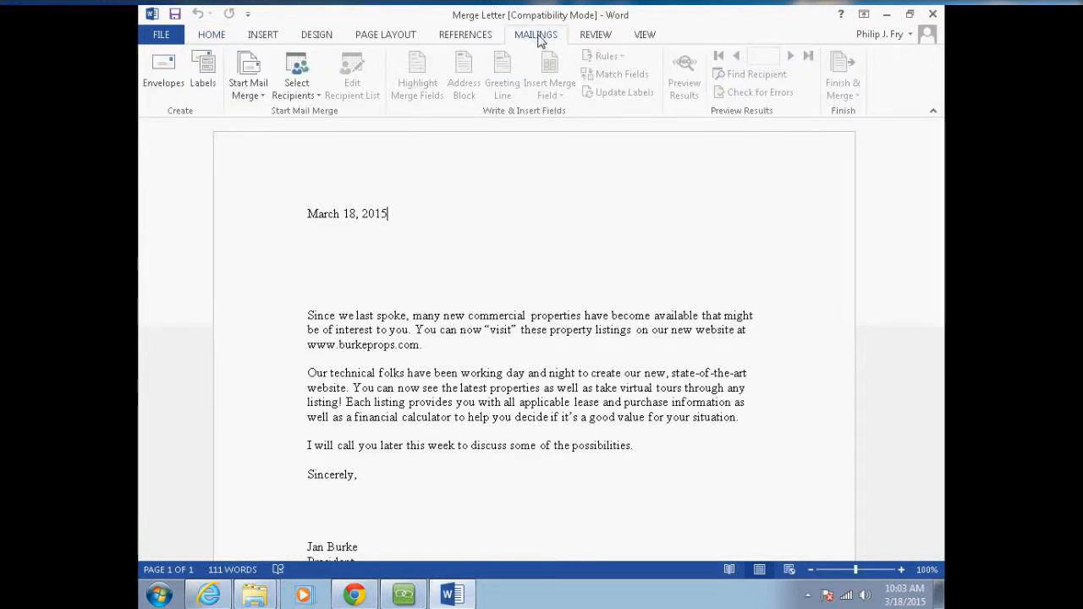
{"action": "left_click", "coordinate": [259, 97]}
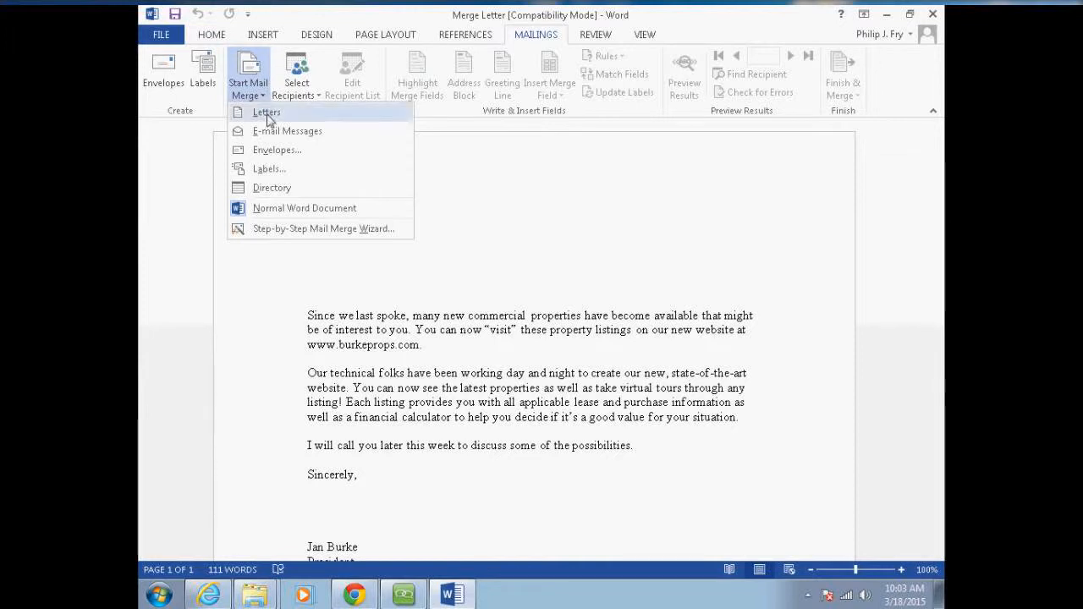
{"action": "left_click", "coordinate": [302, 229]}
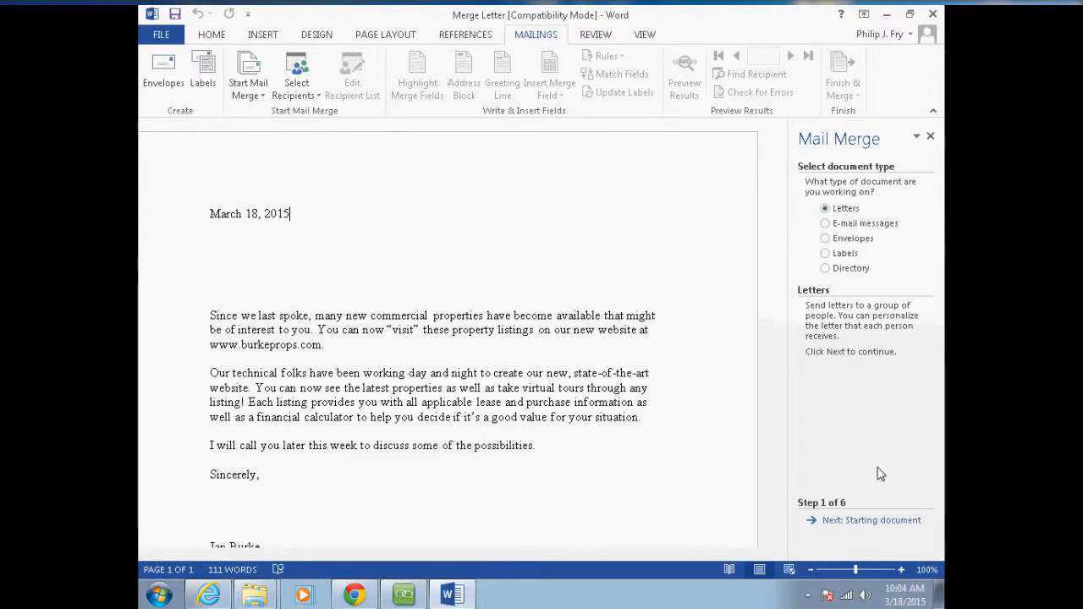
{"action": "left_click", "coordinate": [867, 521]}
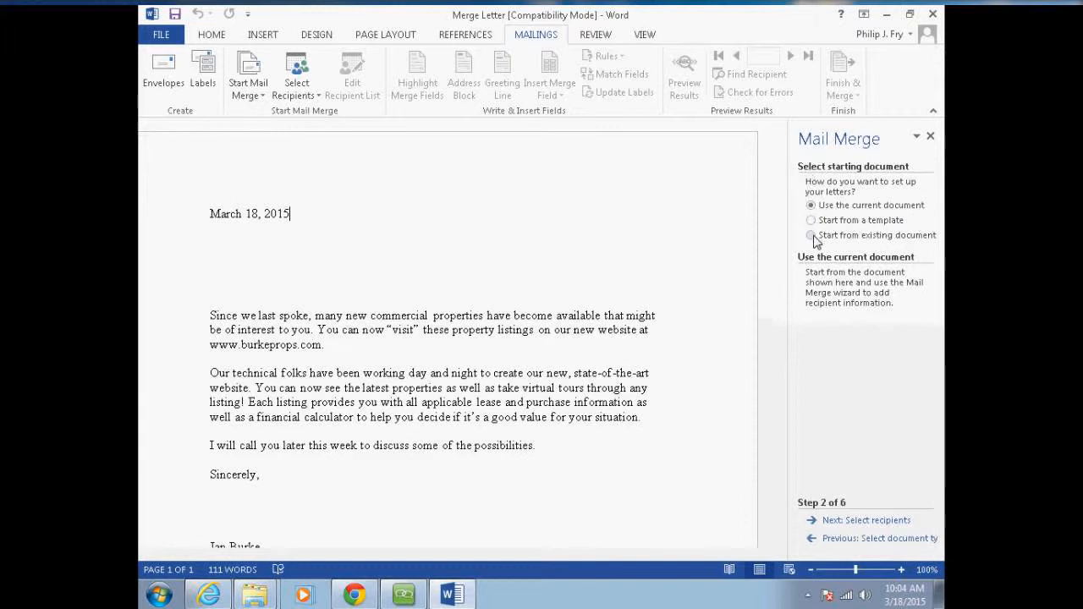
{"action": "left_click", "coordinate": [848, 525]}
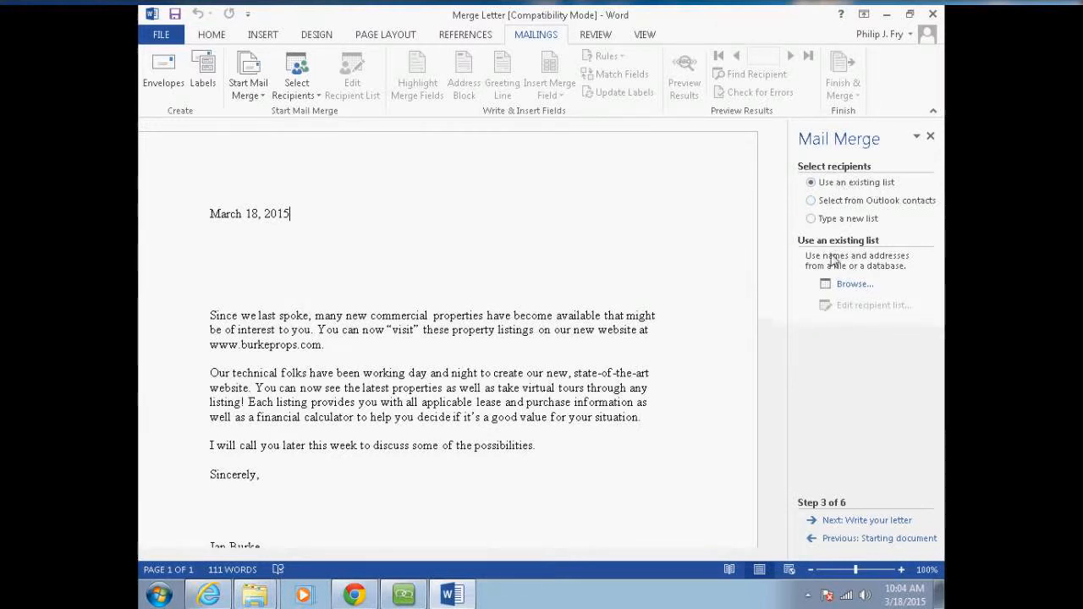
Load the recipients from the import table of the Mailing List workbook in the desktop's Mail Merge folder
{"action": "left_click", "coordinate": [852, 285]}
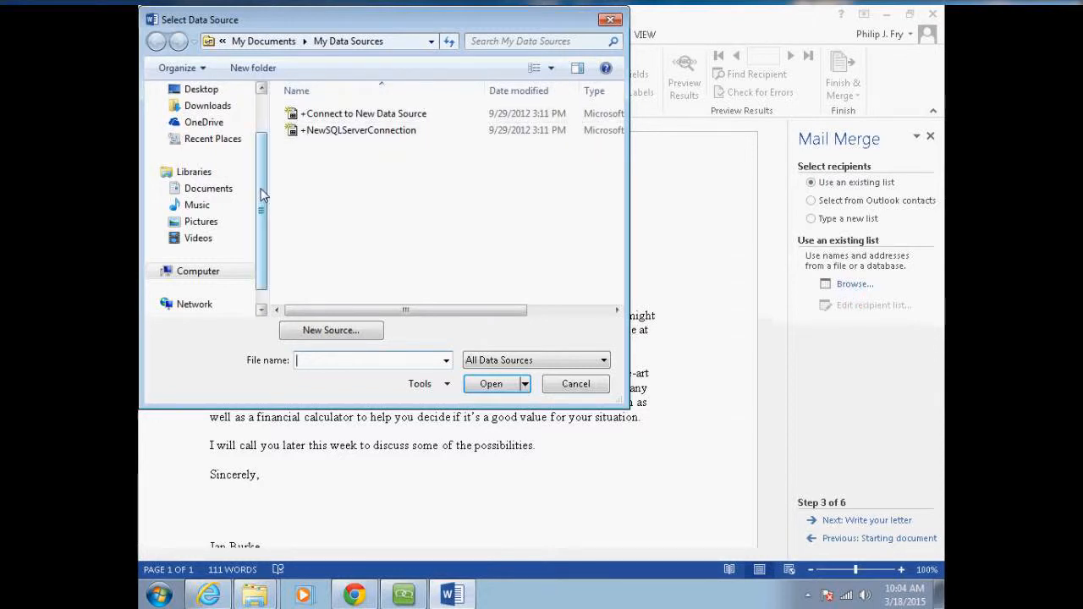
{"action": "left_click", "coordinate": [207, 91]}
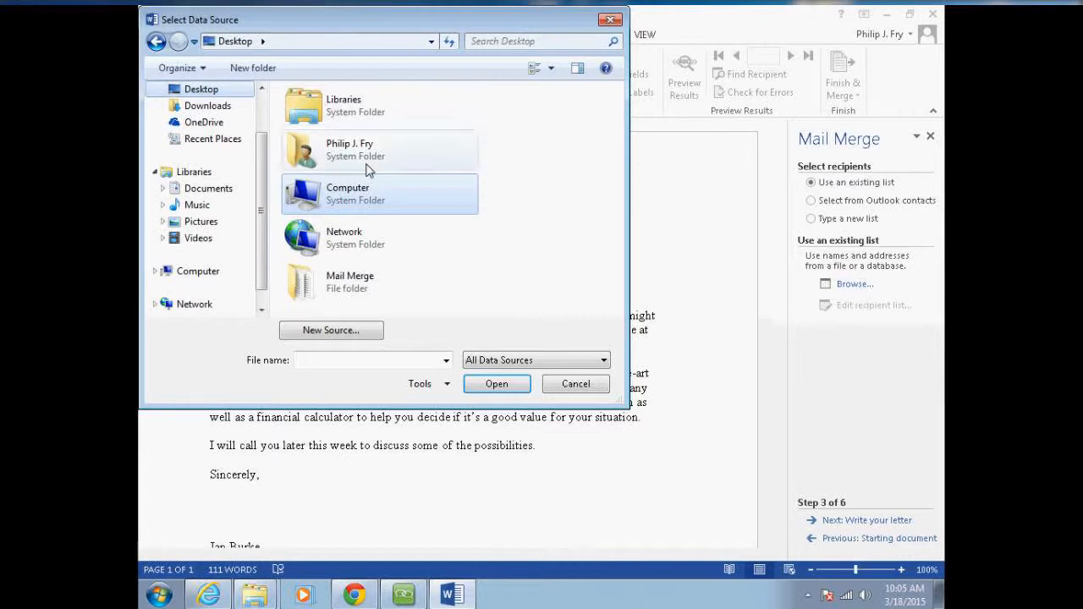
{"action": "double_click", "coordinate": [351, 281]}
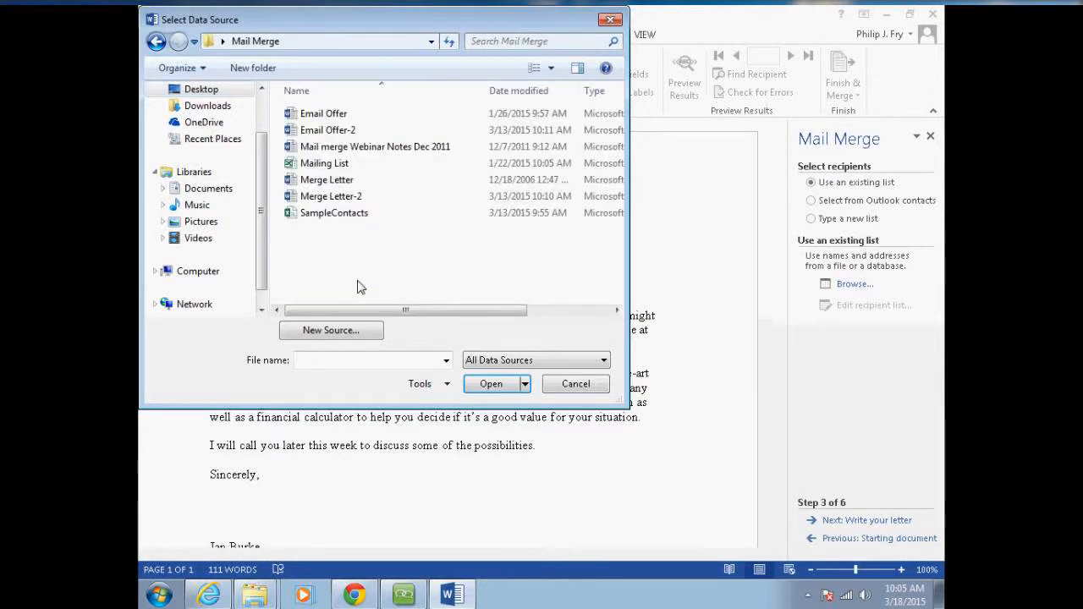
{"action": "double_click", "coordinate": [306, 165]}
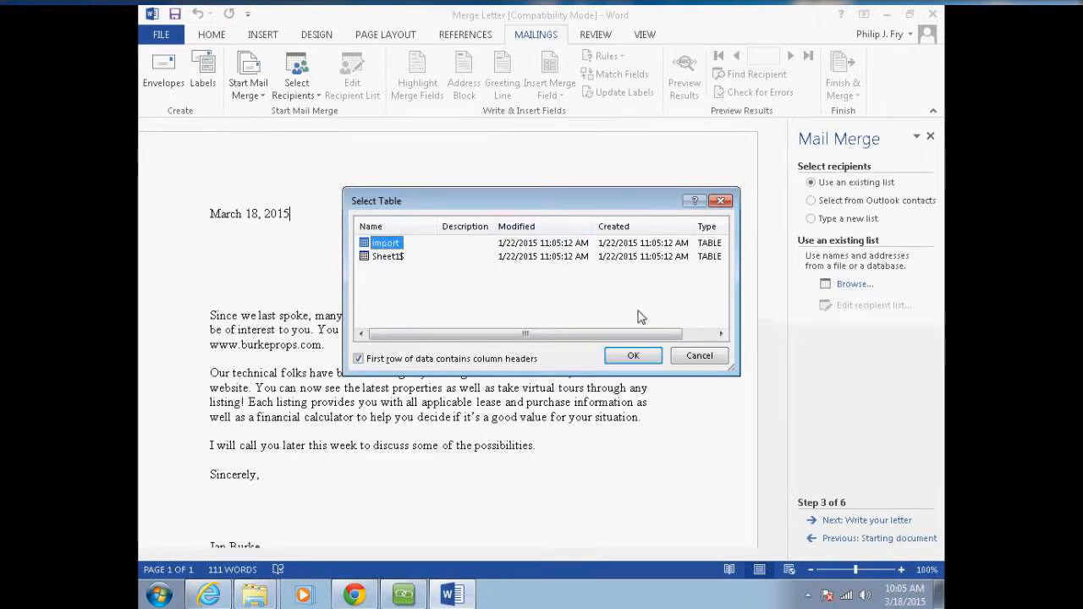
{"action": "left_click", "coordinate": [630, 356]}
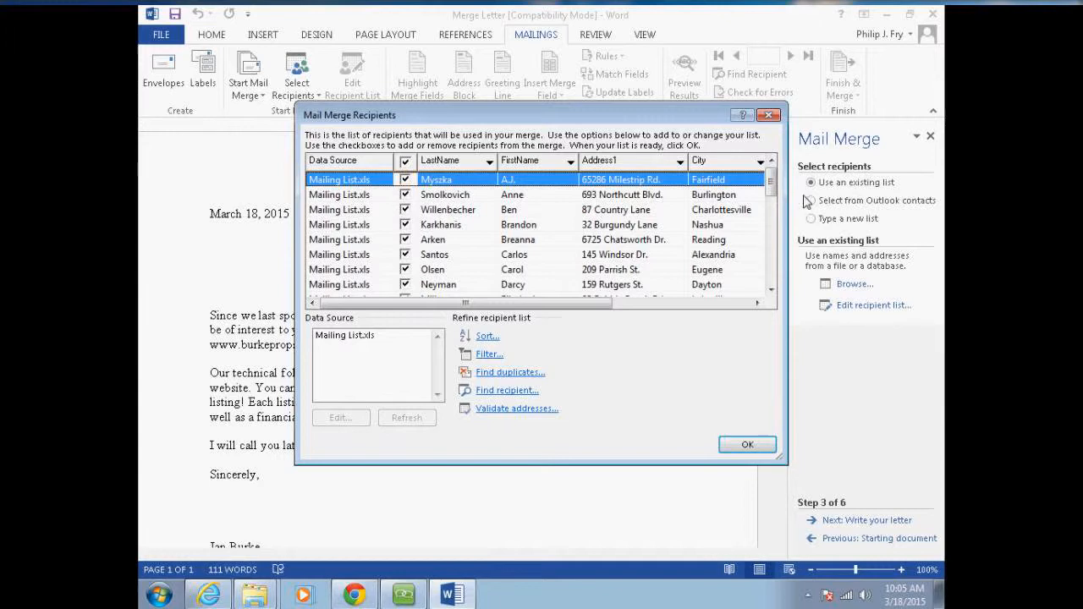
Sort the mail merge recipients by Zip in ascending order
{"action": "mouse_move", "coordinate": [770, 185]}
{"action": "left_mouse_down"}
{"action": "mouse_move", "coordinate": [780, 271]}
{"action": "mouse_move", "coordinate": [780, 181]}
{"action": "left_mouse_up"}
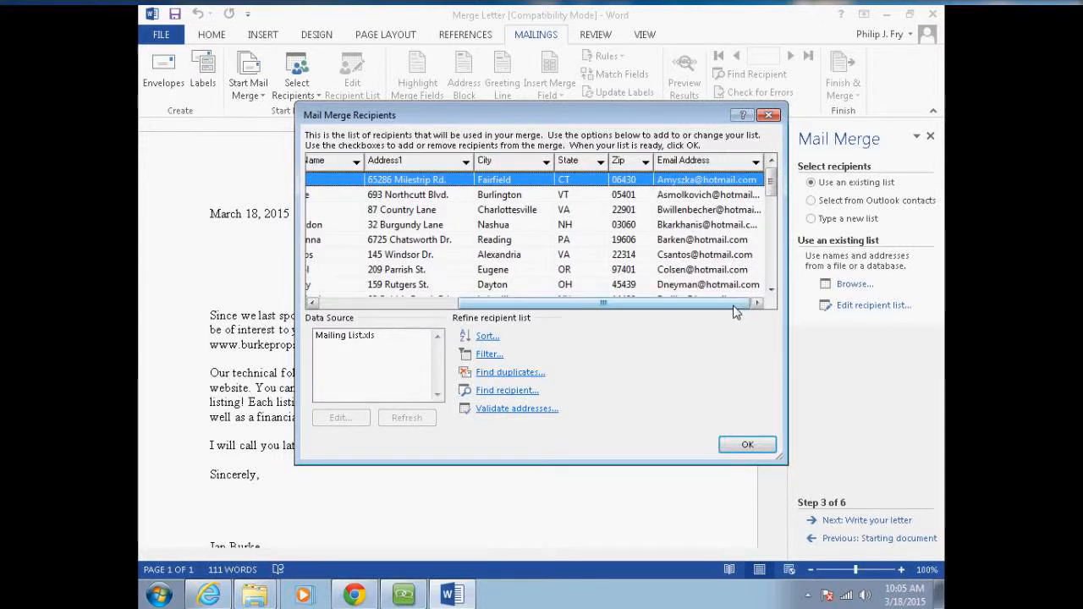
{"action": "left_click_drag", "start_coordinate": [734, 306], "coordinate": [562, 294]}
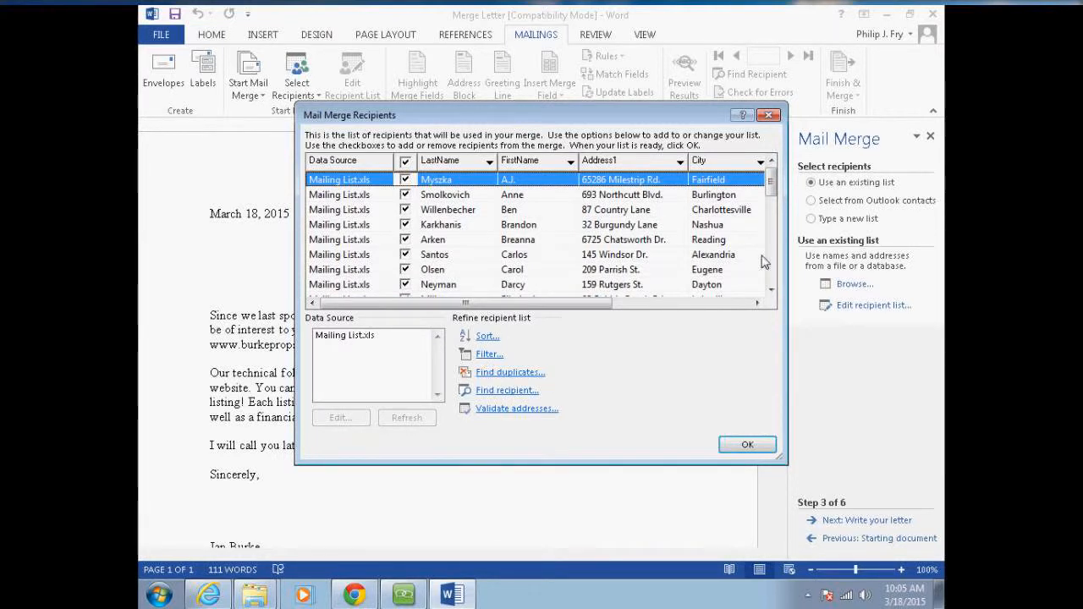
{"action": "left_click", "coordinate": [757, 305]}
{"action": "left_click", "coordinate": [758, 304]}
{"action": "left_click", "coordinate": [757, 304]}
{"action": "left_click", "coordinate": [757, 304]}
{"action": "left_click", "coordinate": [757, 305]}
{"action": "left_click", "coordinate": [757, 304]}
{"action": "left_click", "coordinate": [757, 305]}
{"action": "left_click", "coordinate": [757, 305]}
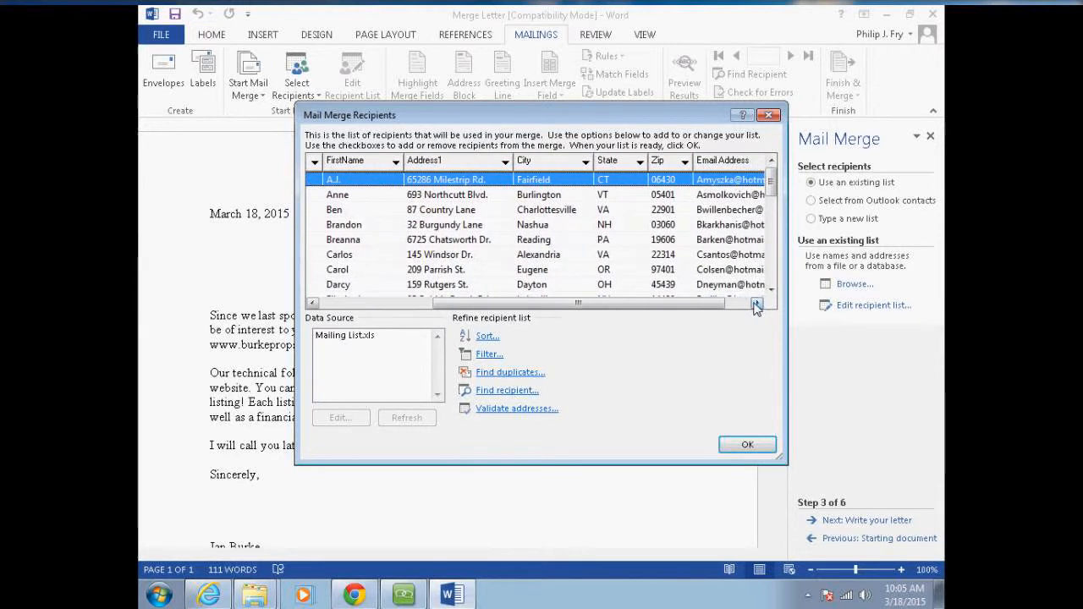
{"action": "left_click", "coordinate": [684, 162]}
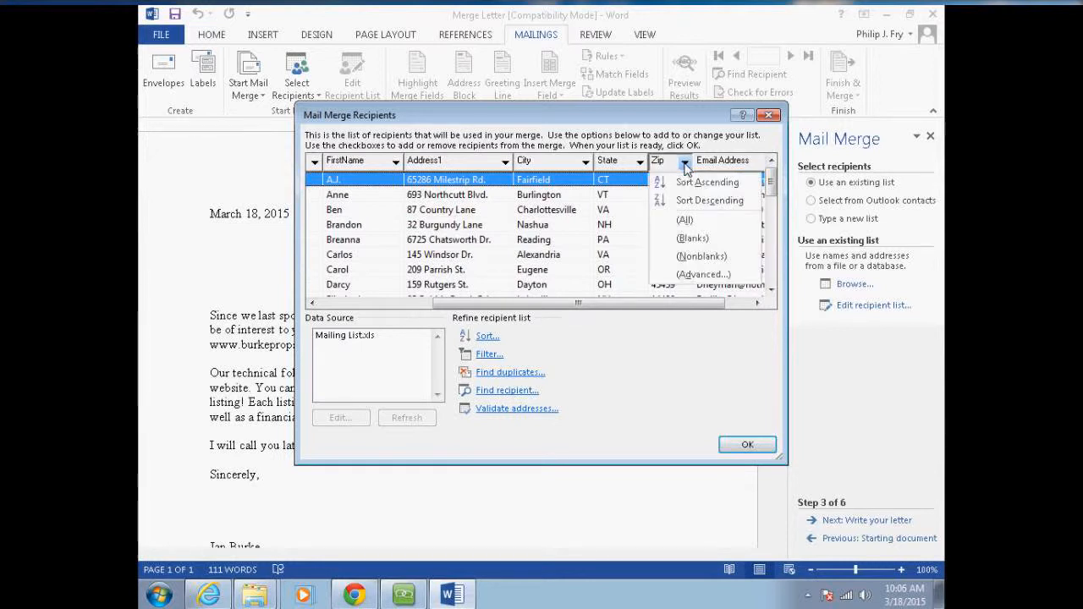
{"action": "left_click", "coordinate": [684, 181]}
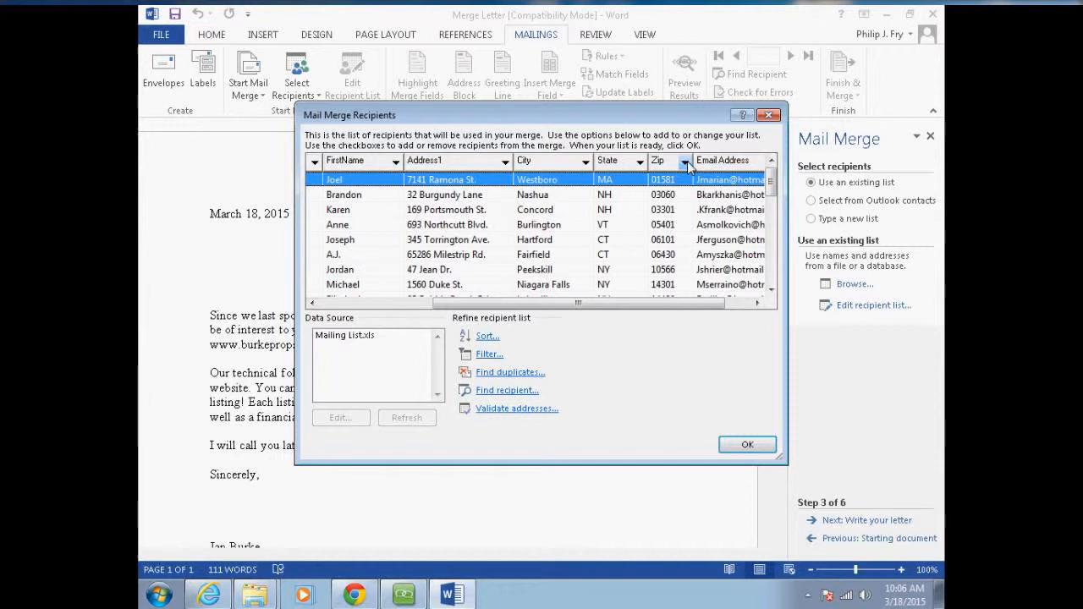
Filter the recipients to records whose State is equal to ny and accept the recipient list
{"action": "left_click", "coordinate": [640, 163]}
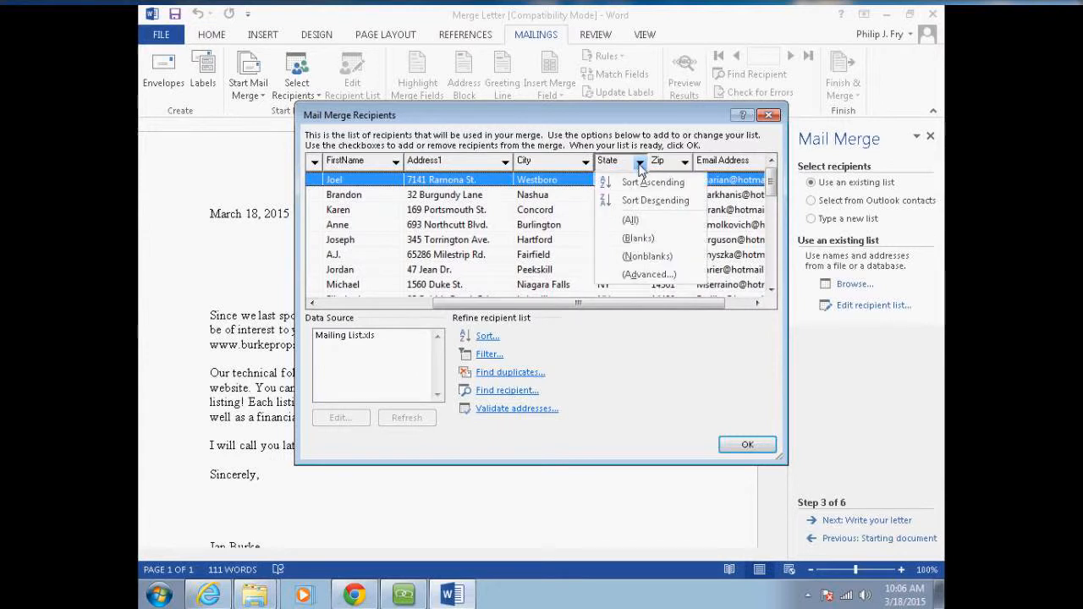
{"action": "left_click", "coordinate": [640, 163]}
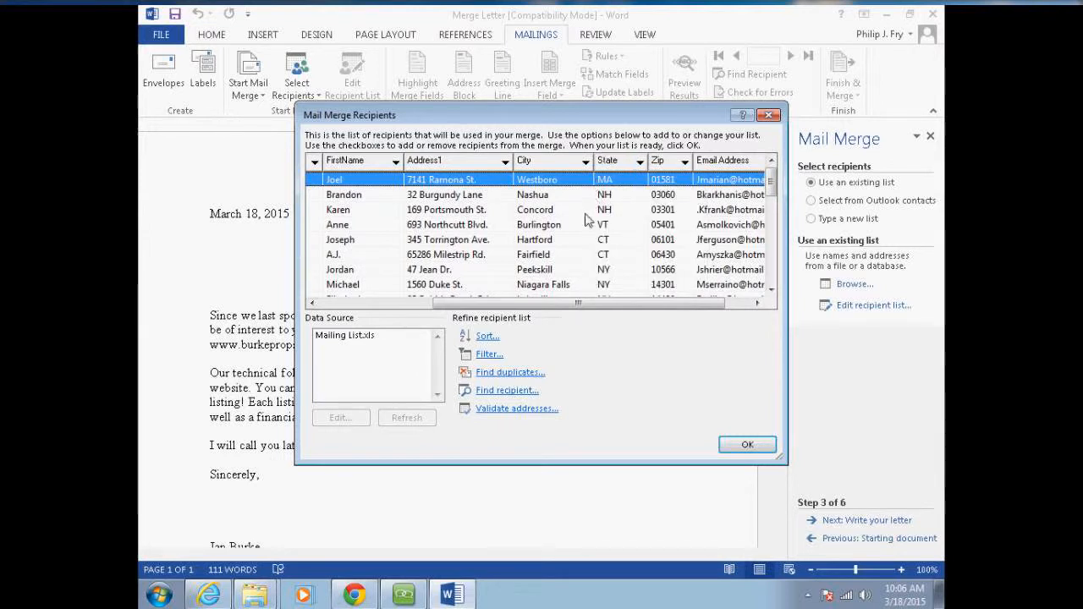
{"action": "left_click", "coordinate": [484, 357]}
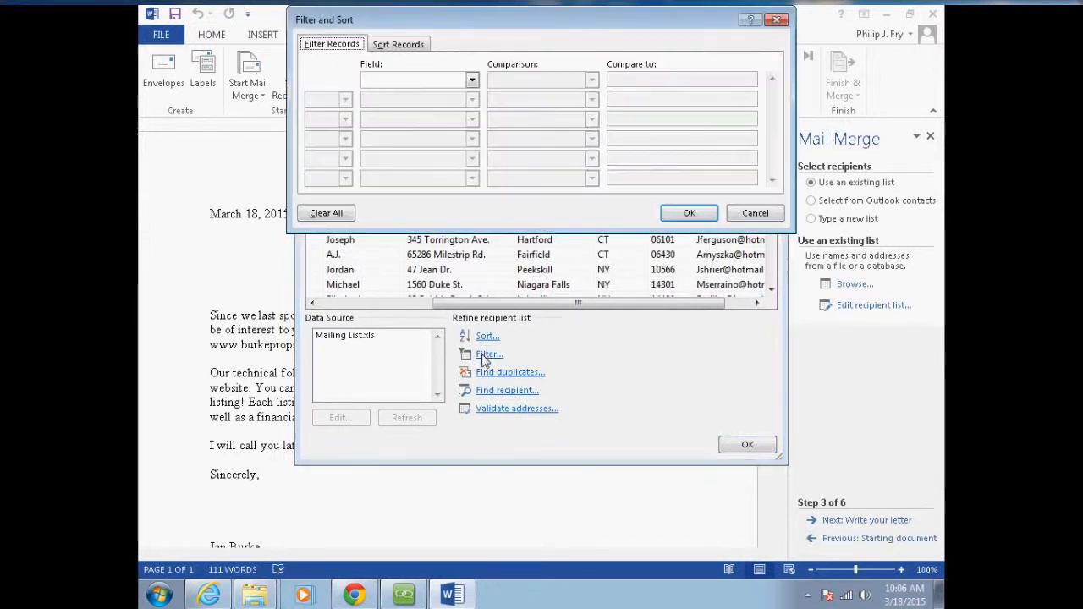
{"action": "left_click", "coordinate": [472, 80]}
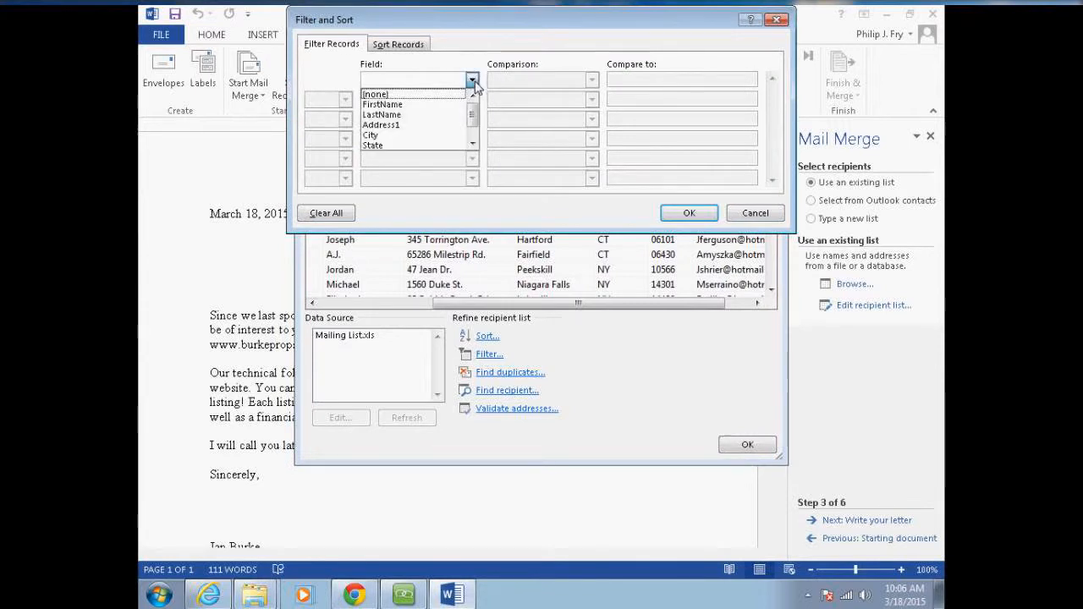
{"action": "left_click", "coordinate": [417, 147]}
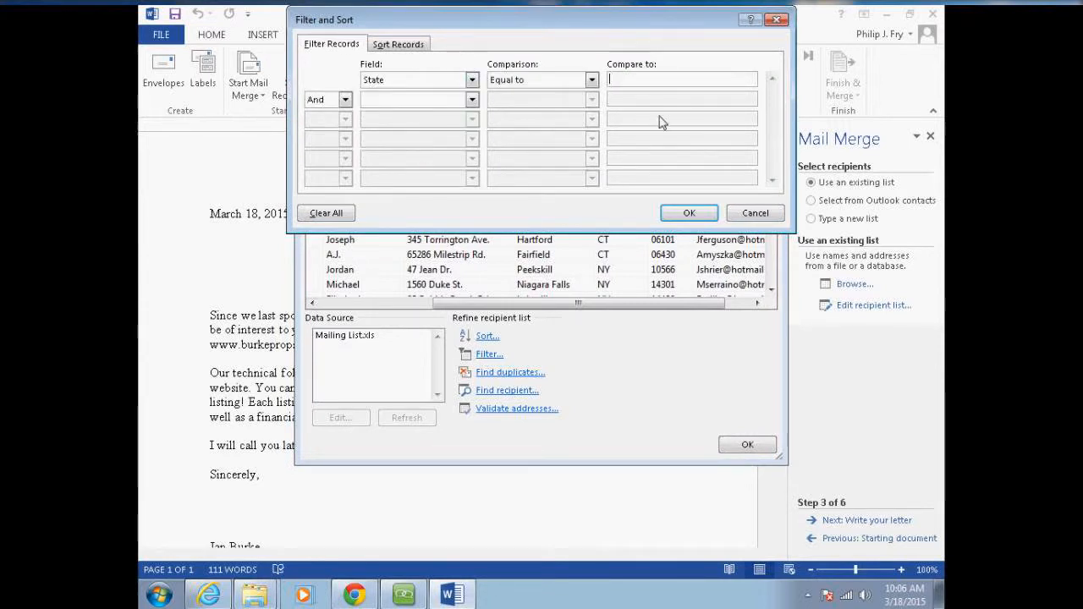
{"action": "type", "text": "ny"}
{"action": "left_click", "coordinate": [690, 213]}
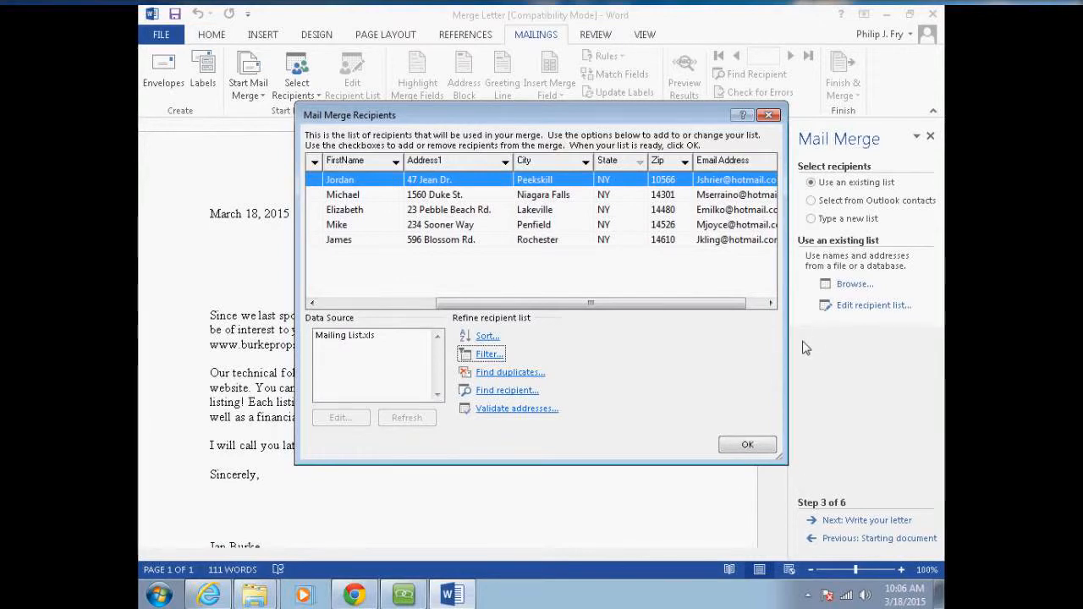
{"action": "left_click", "coordinate": [744, 446]}
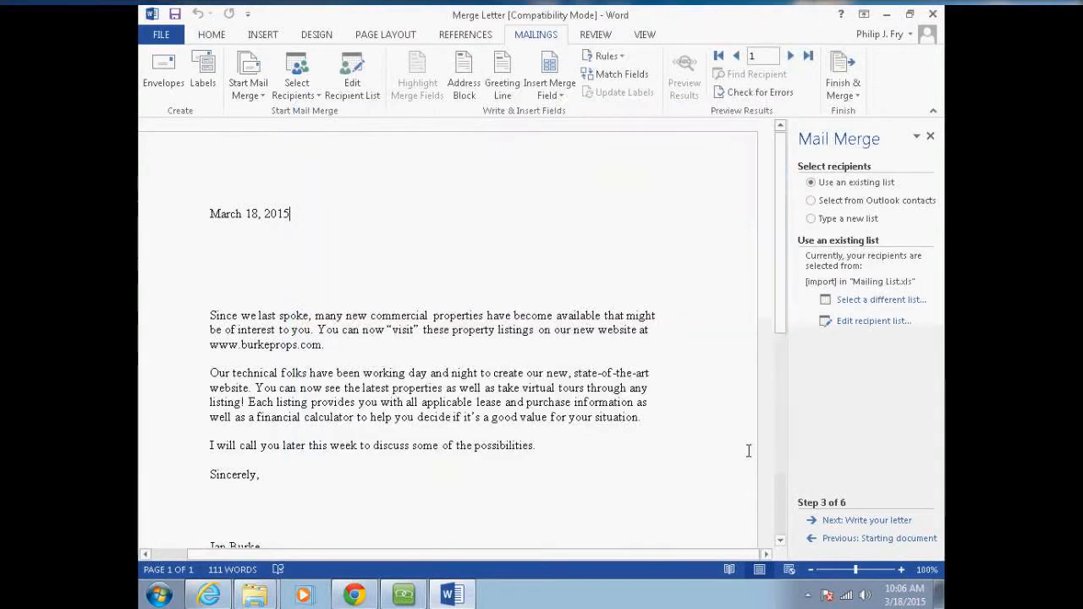
Proceed to writing the letter and insert an address block below the date, using a name format with a courtesy title and short first name
{"action": "left_click", "coordinate": [866, 520]}
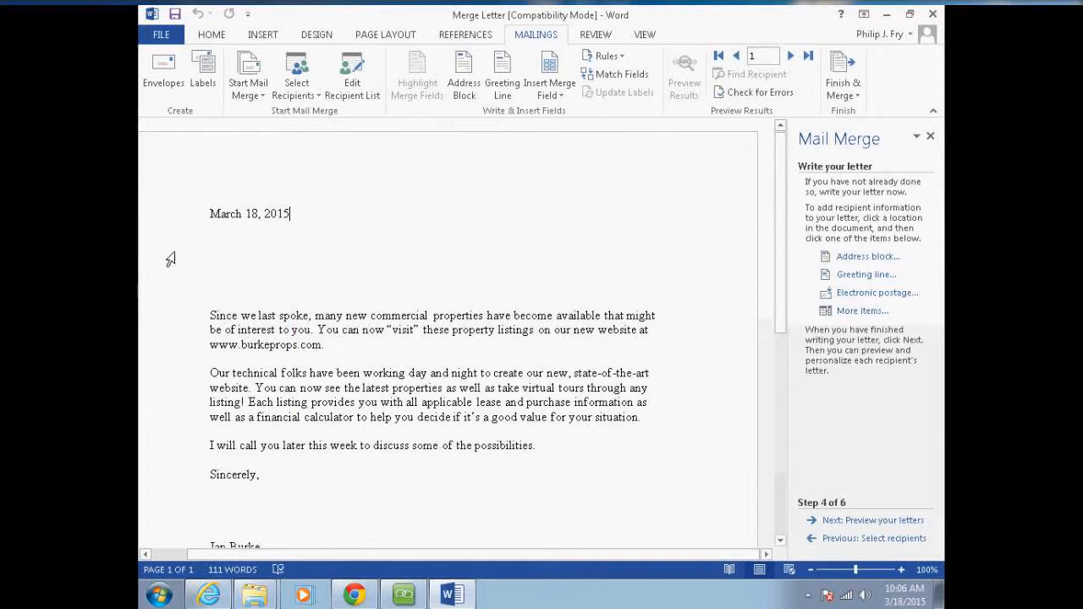
{"action": "left_click", "coordinate": [221, 246]}
{"action": "left_click", "coordinate": [862, 259]}
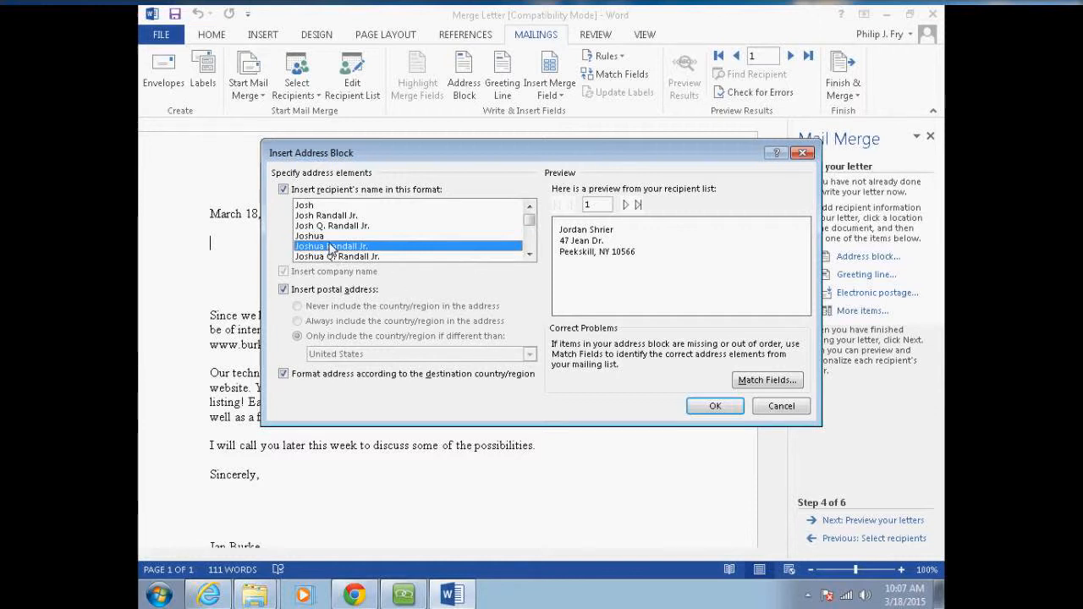
{"action": "left_click", "coordinate": [529, 254]}
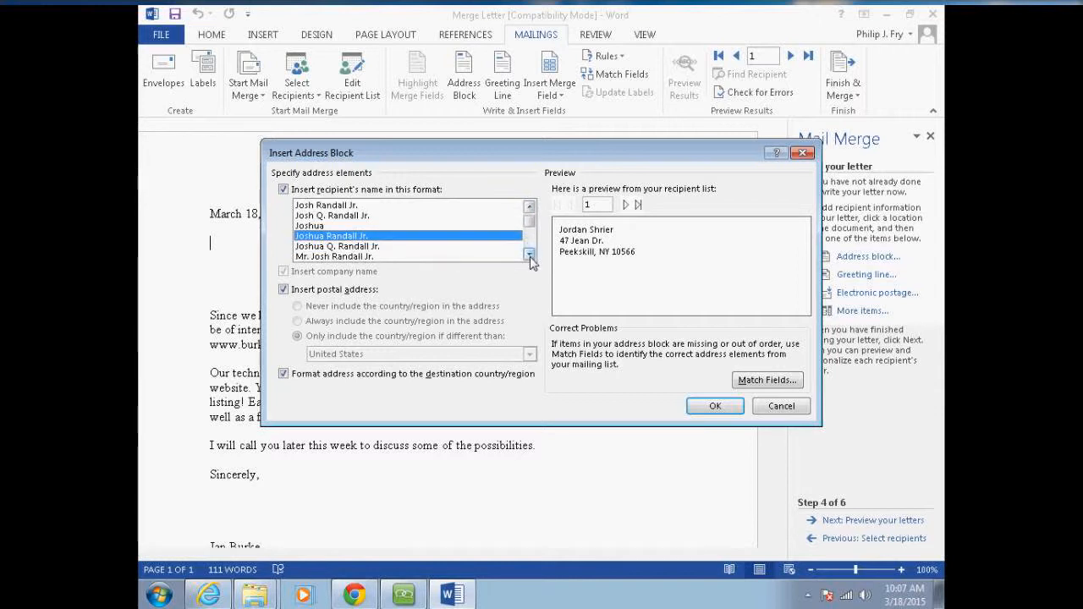
{"action": "left_click", "coordinate": [351, 246]}
{"action": "left_click", "coordinate": [347, 257]}
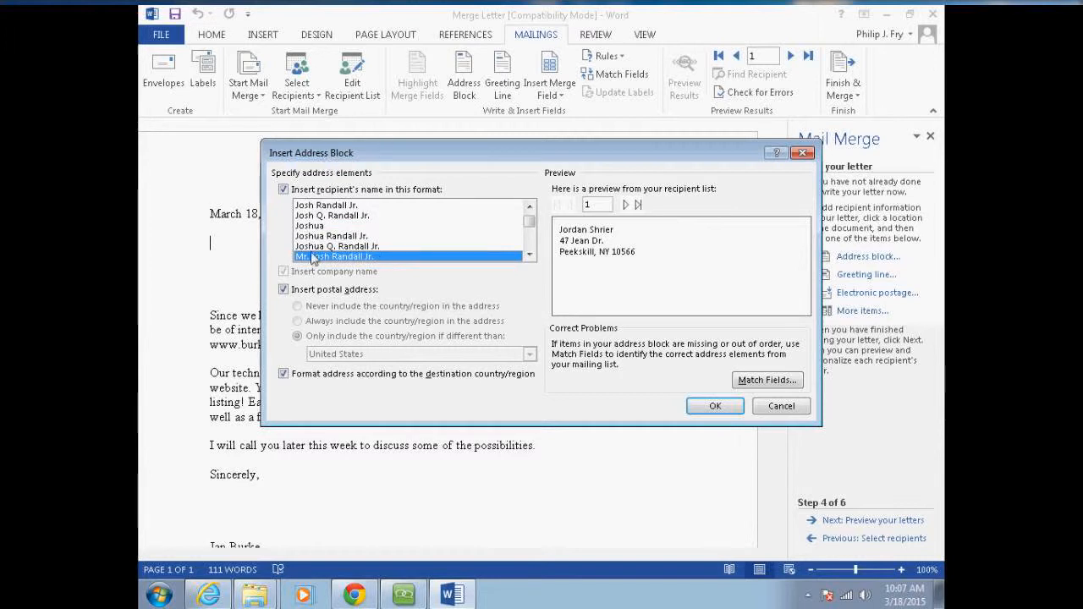
{"action": "left_click", "coordinate": [530, 245]}
{"action": "left_click", "coordinate": [529, 245]}
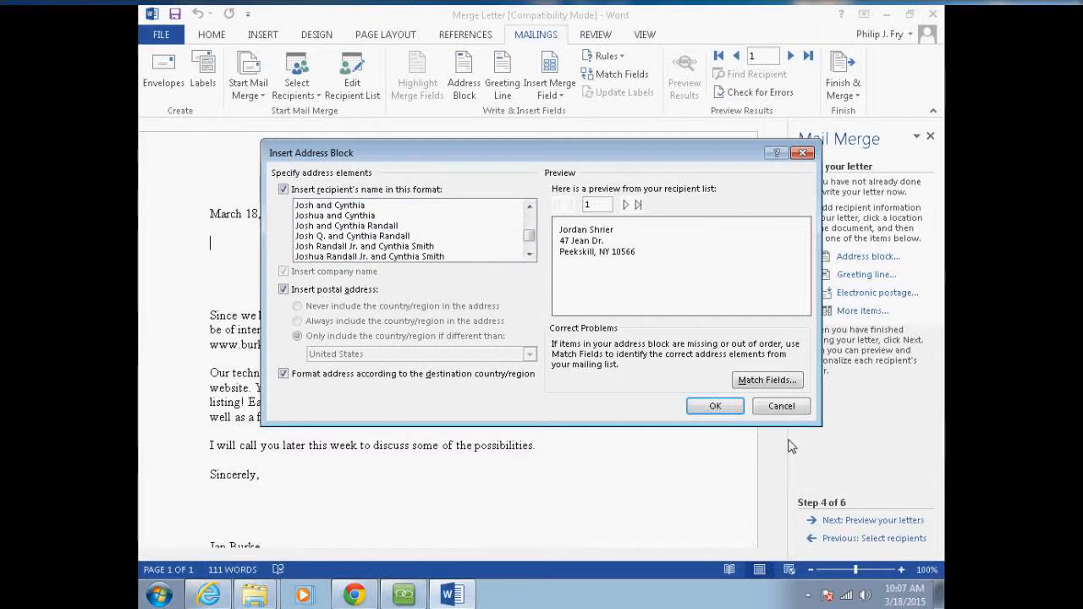
{"action": "left_click", "coordinate": [715, 407]}
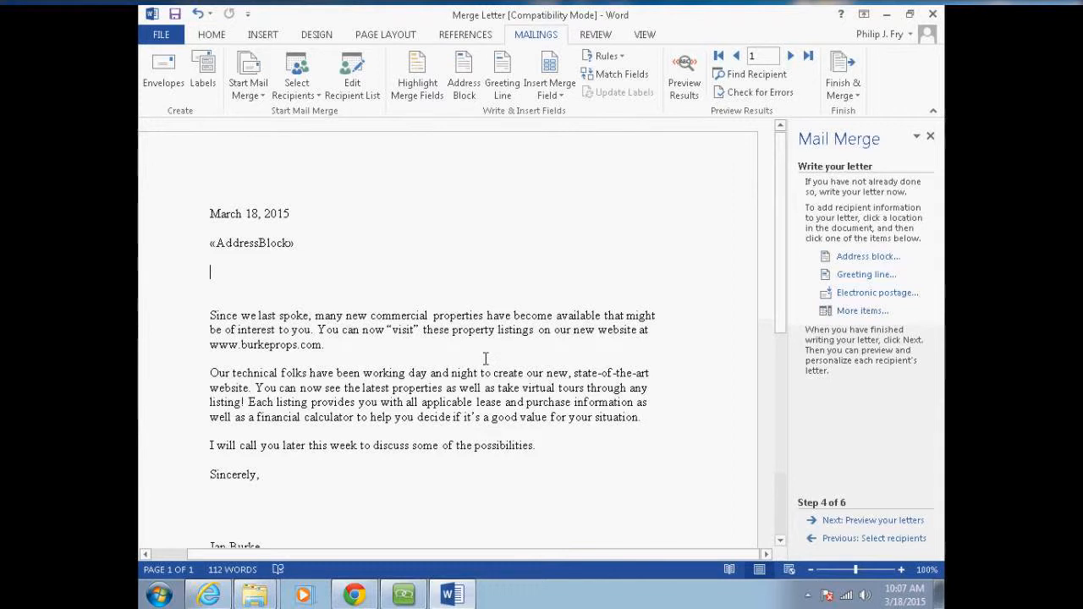
Insert a greeting line below the address block using Dear, the full-name format and Dear Sir or Madam for invalid names, and delete the blank line beneath
{"action": "left_click", "coordinate": [854, 277]}
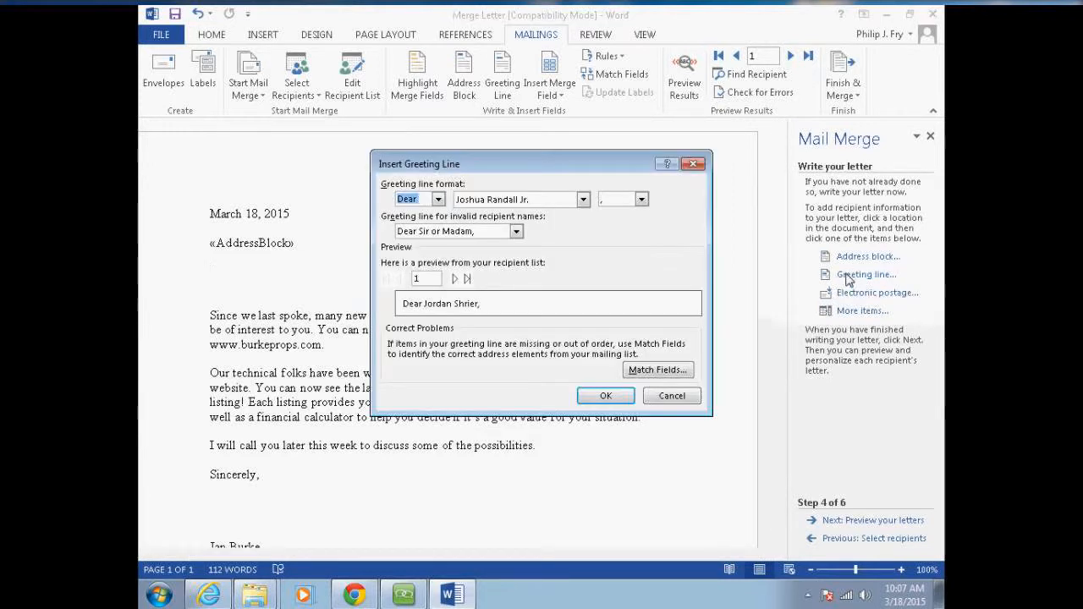
{"action": "left_click", "coordinate": [438, 199]}
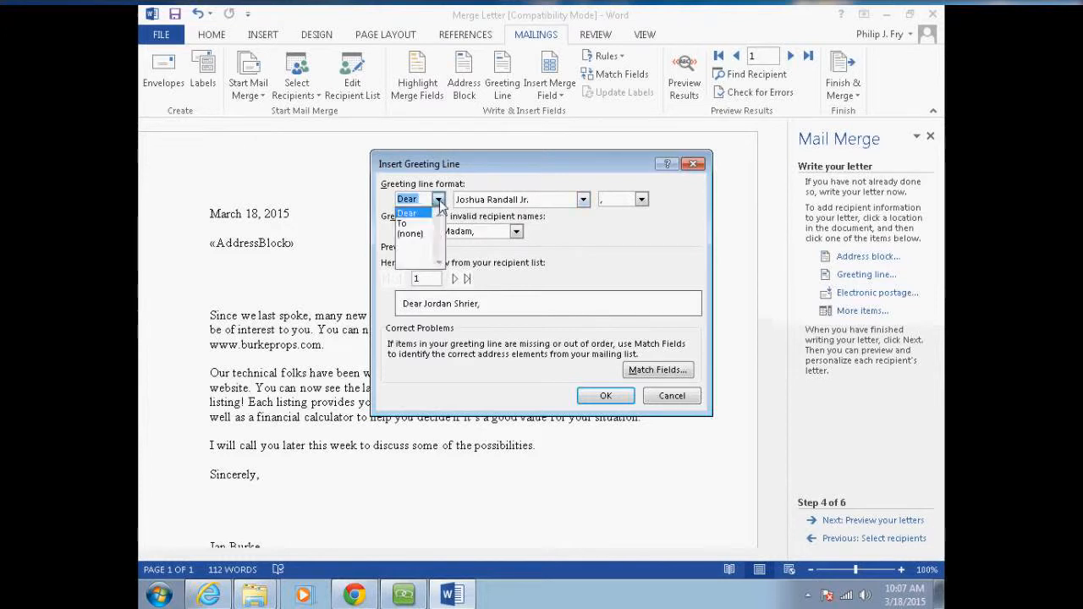
{"action": "left_click", "coordinate": [438, 201]}
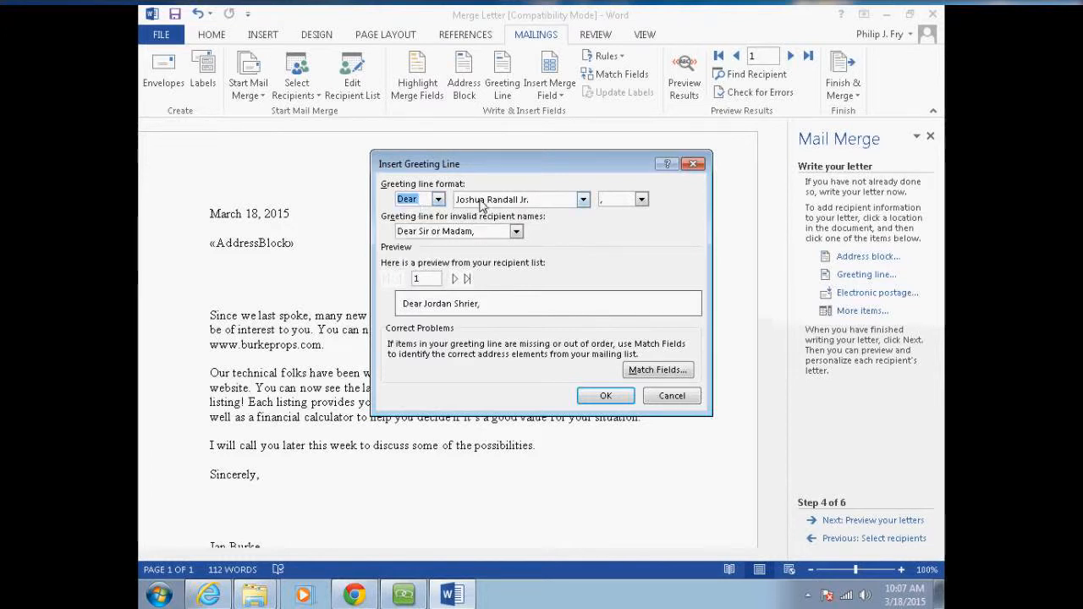
{"action": "left_click", "coordinate": [583, 200]}
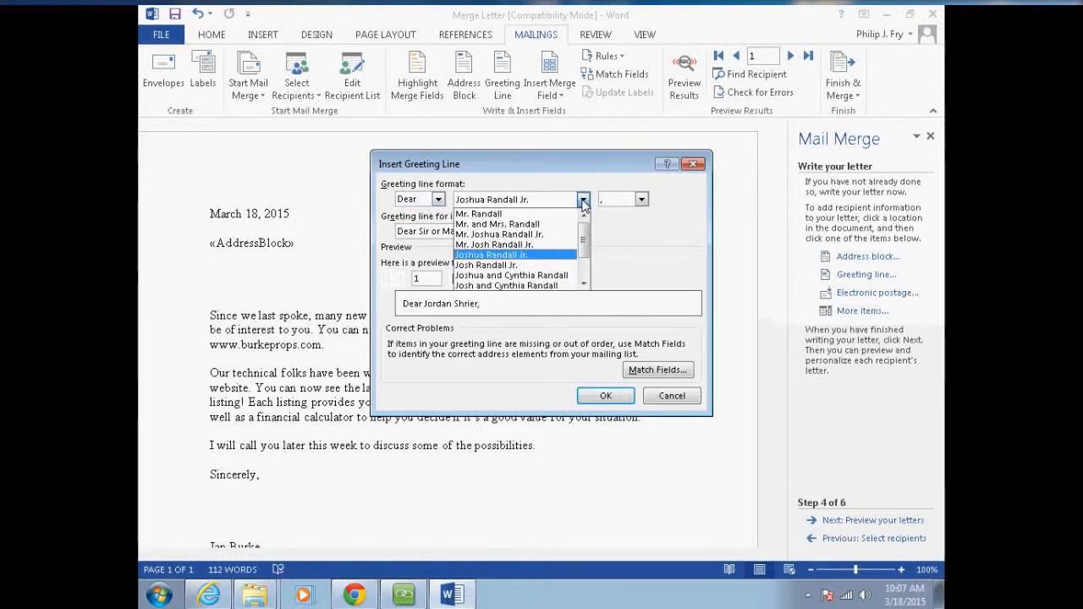
{"action": "left_click", "coordinate": [582, 201]}
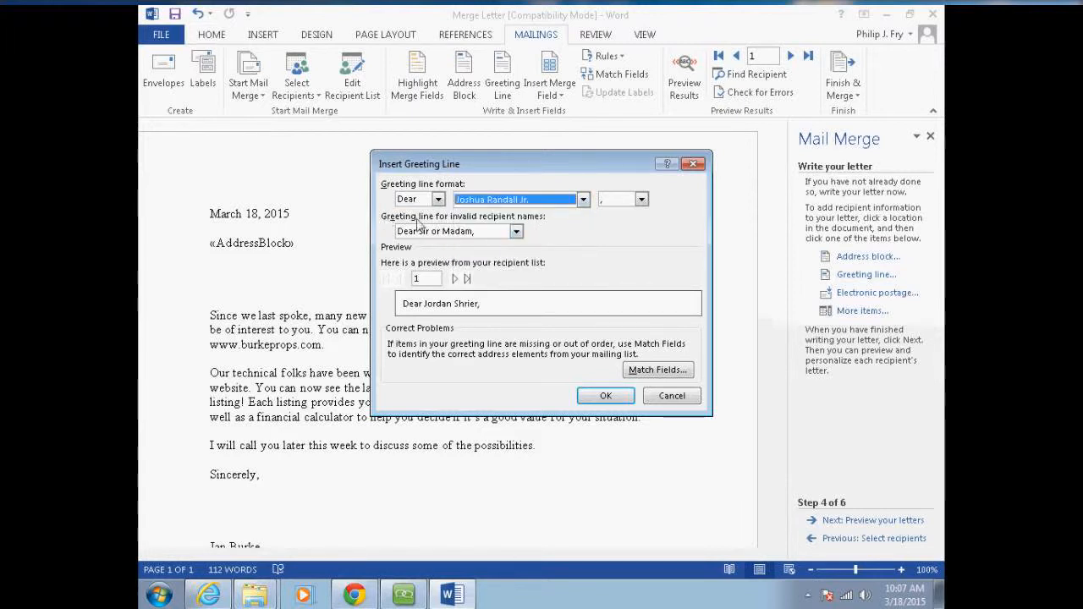
{"action": "left_click", "coordinate": [516, 233]}
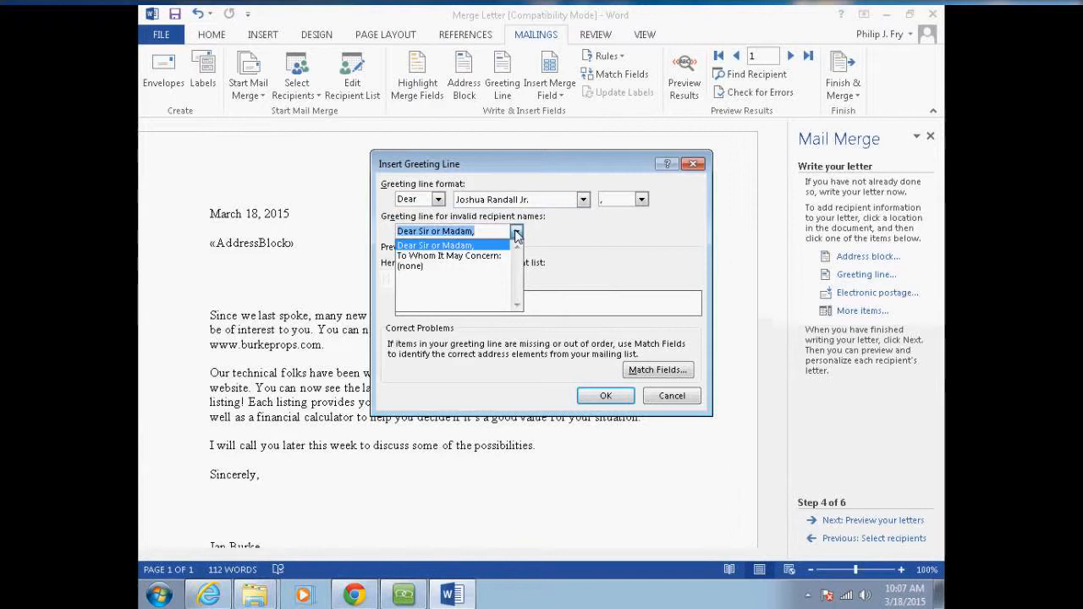
{"action": "left_click", "coordinate": [516, 233]}
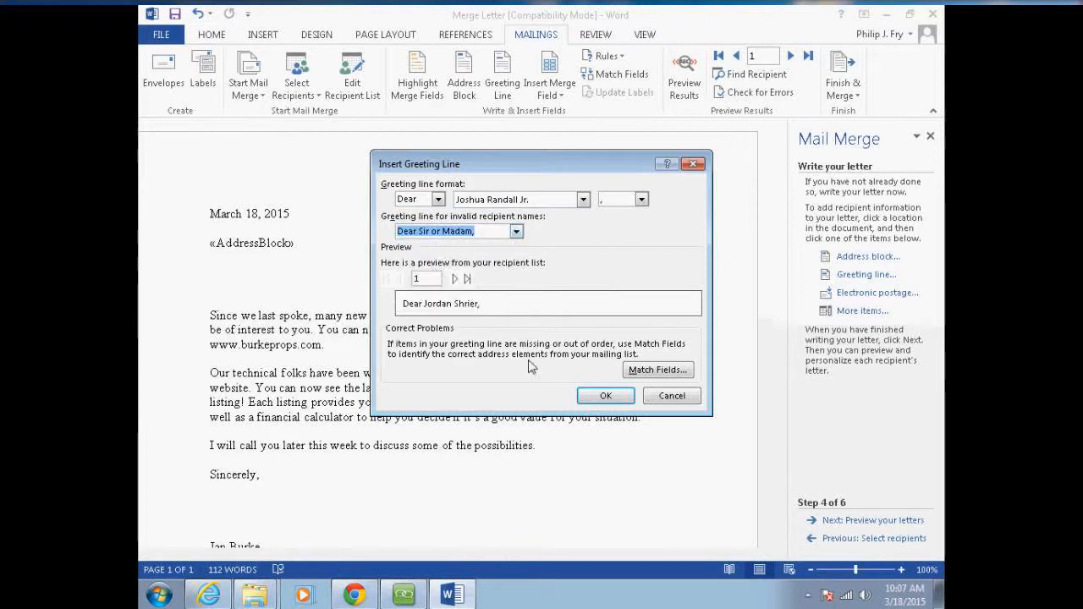
{"action": "left_click", "coordinate": [614, 400]}
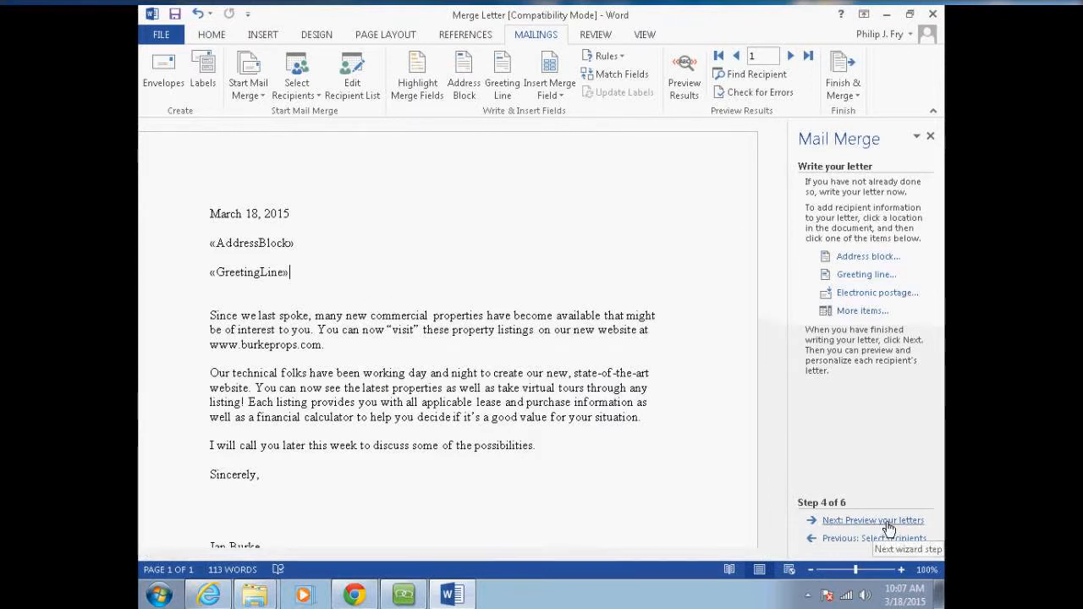
{"action": "left_click", "coordinate": [210, 301]}
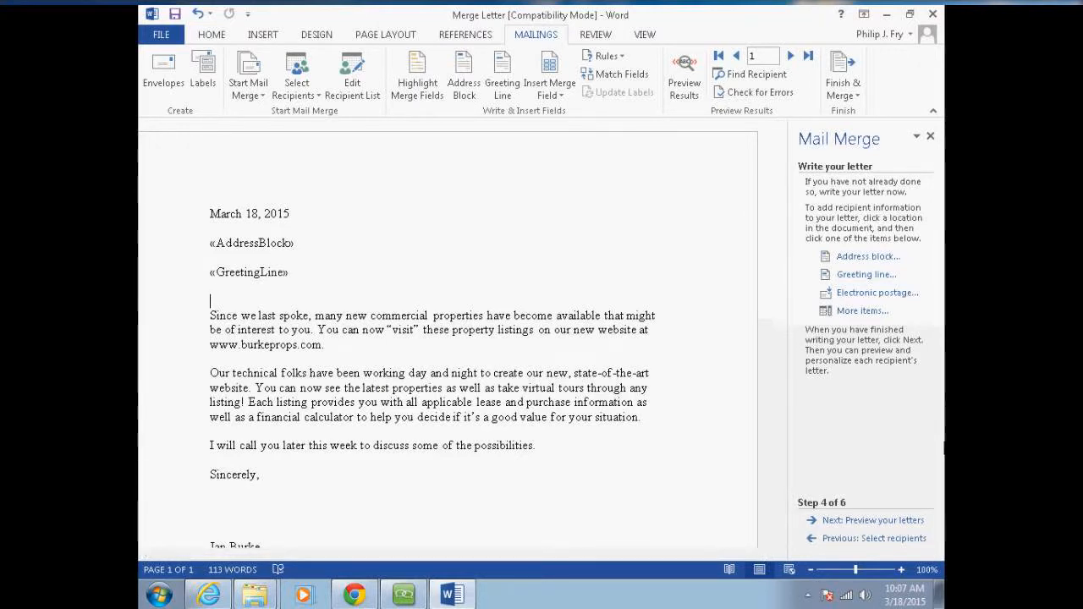
{"action": "key", "text": "Delete"}
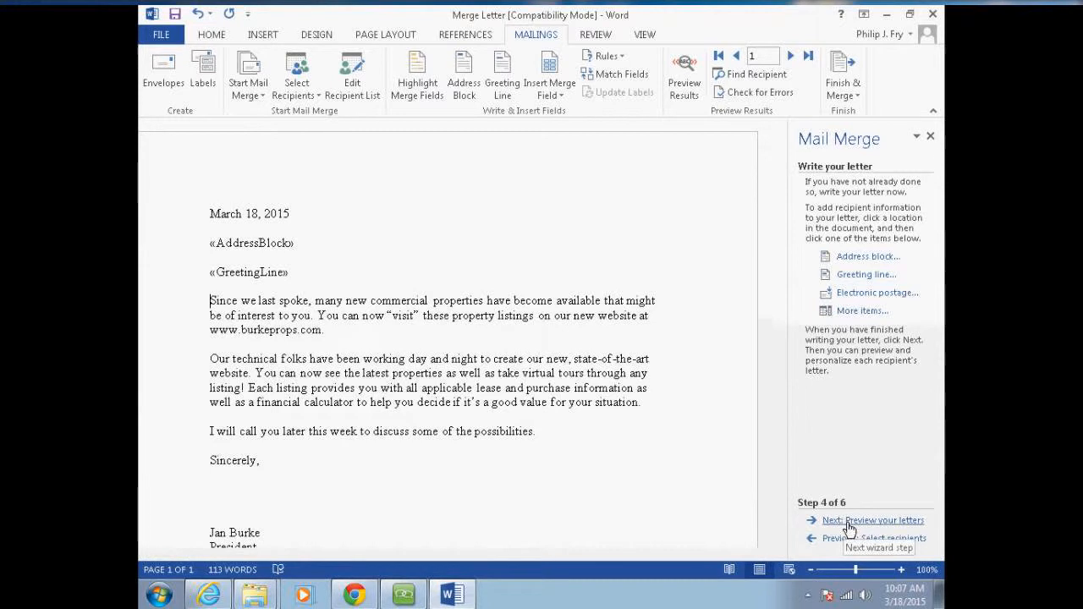
Preview the merged letters and browse forward and back through the recipients to check the address and greeting of each
{"action": "left_click", "coordinate": [891, 522]}
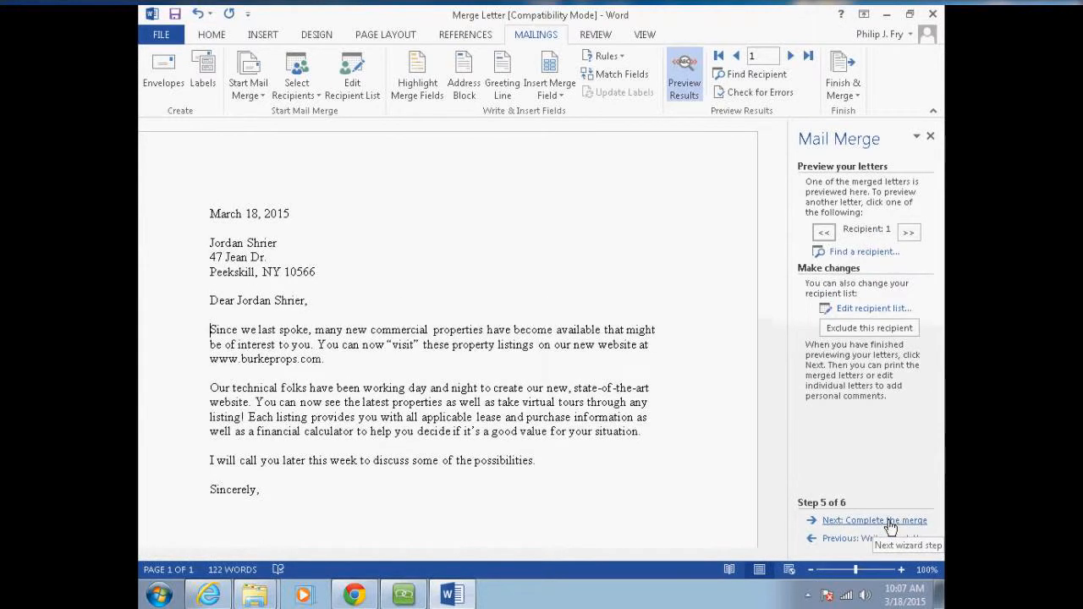
{"action": "left_click", "coordinate": [908, 233]}
{"action": "left_click", "coordinate": [908, 232]}
{"action": "left_click", "coordinate": [907, 233]}
{"action": "left_click", "coordinate": [909, 235]}
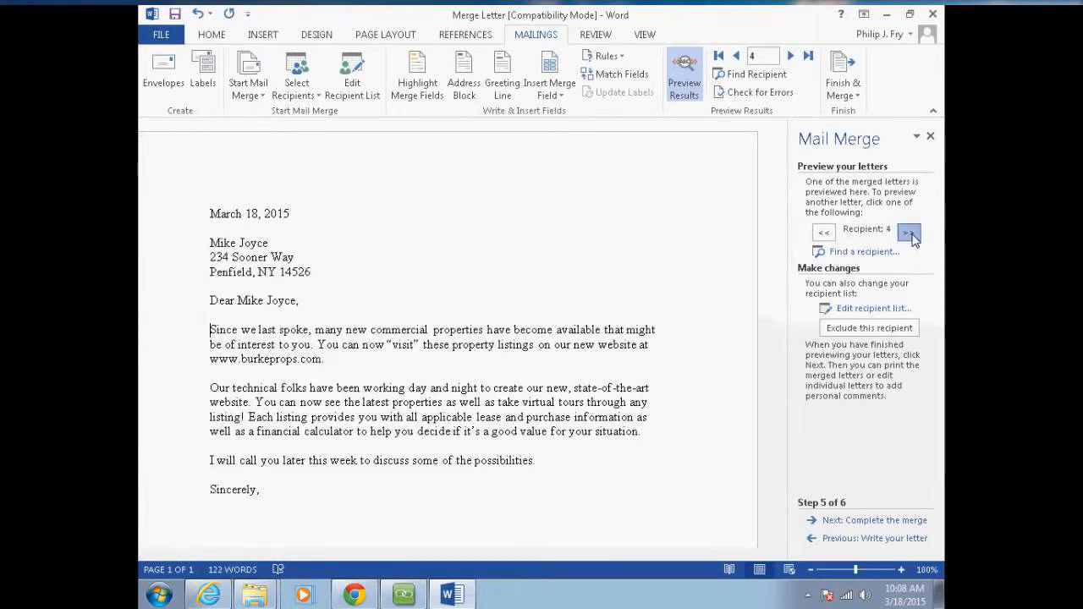
{"action": "left_click", "coordinate": [820, 239]}
{"action": "left_click", "coordinate": [821, 238]}
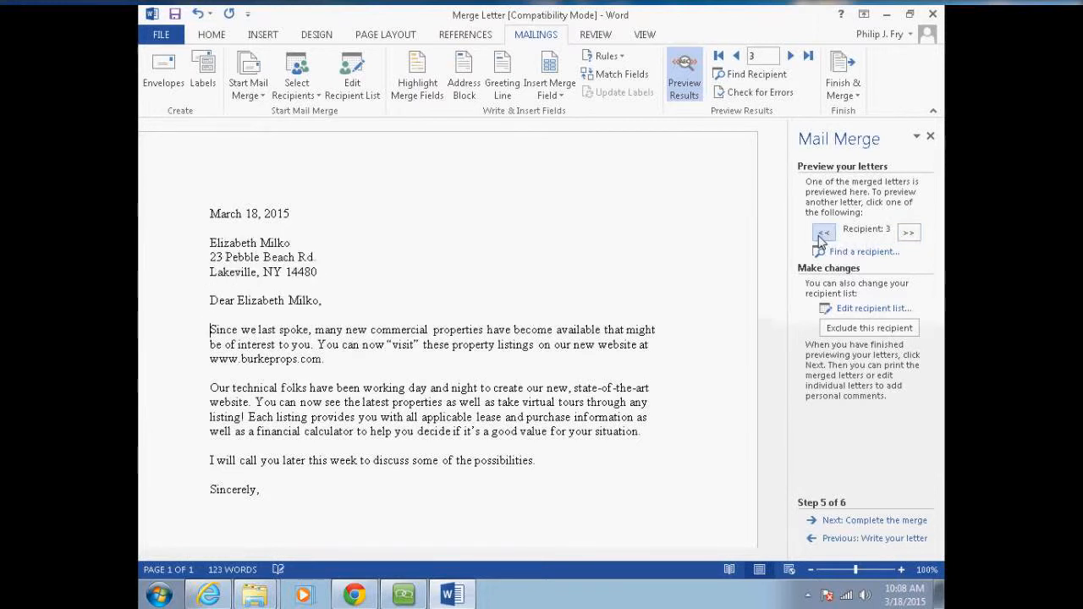
{"action": "left_click", "coordinate": [821, 239]}
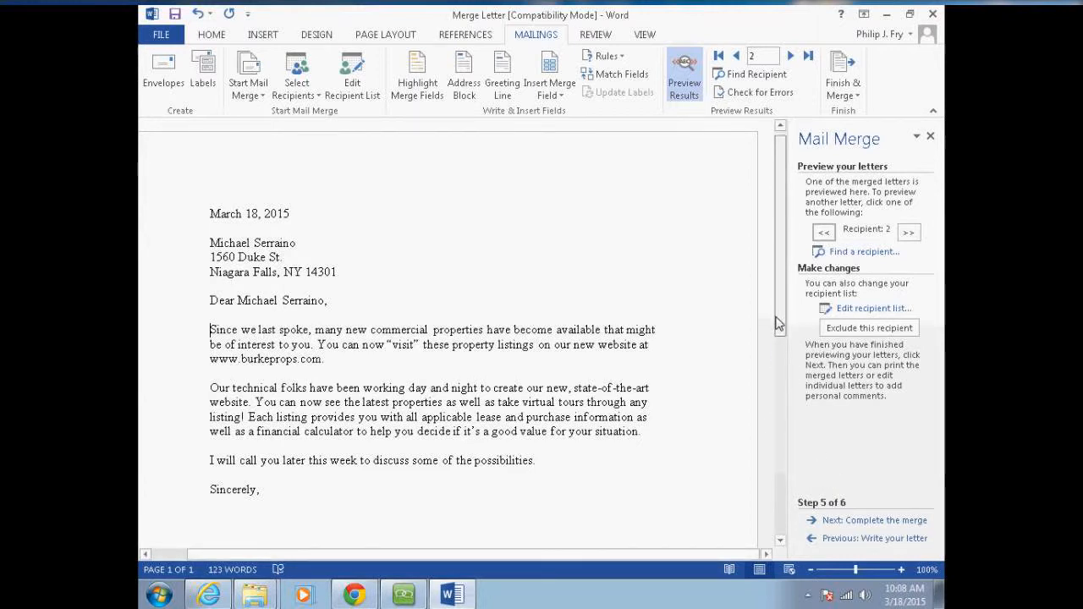
{"action": "scroll", "coordinate": [779, 324], "scroll_direction": "down", "scroll_amount": 1}
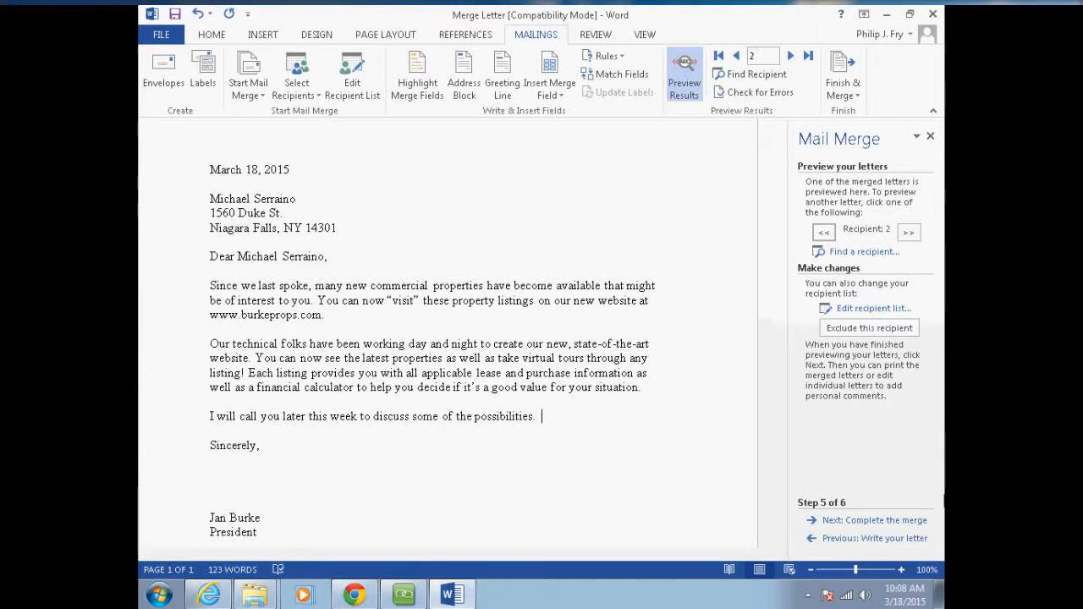
Return to writing the letter and add "Your city of has been selected for a special promotion." at the end of the last body paragraph
{"action": "left_click", "coordinate": [829, 539]}
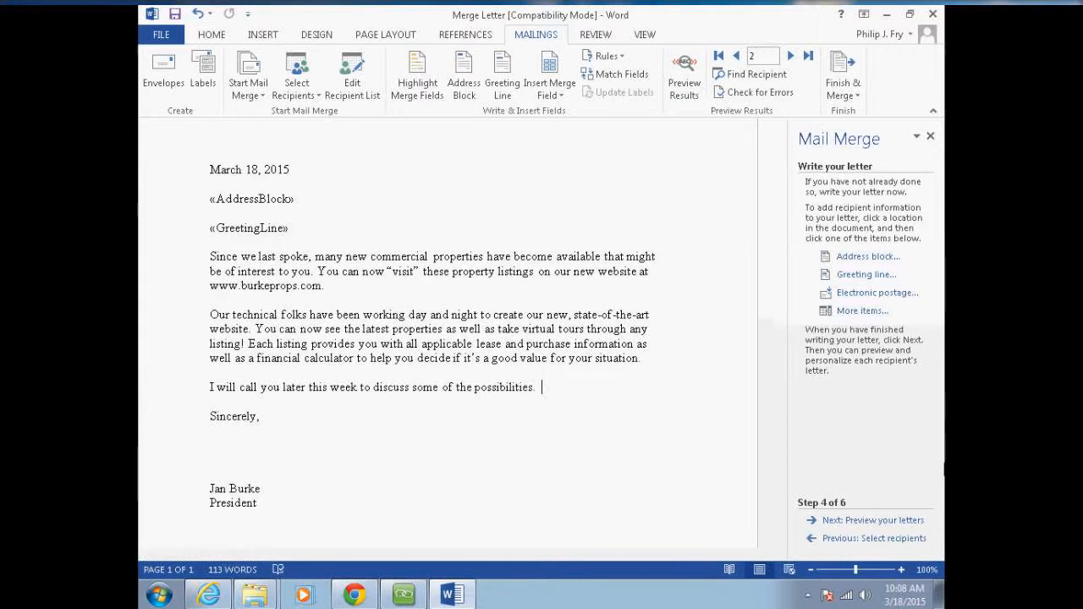
{"action": "type", "text": "Yopur"}
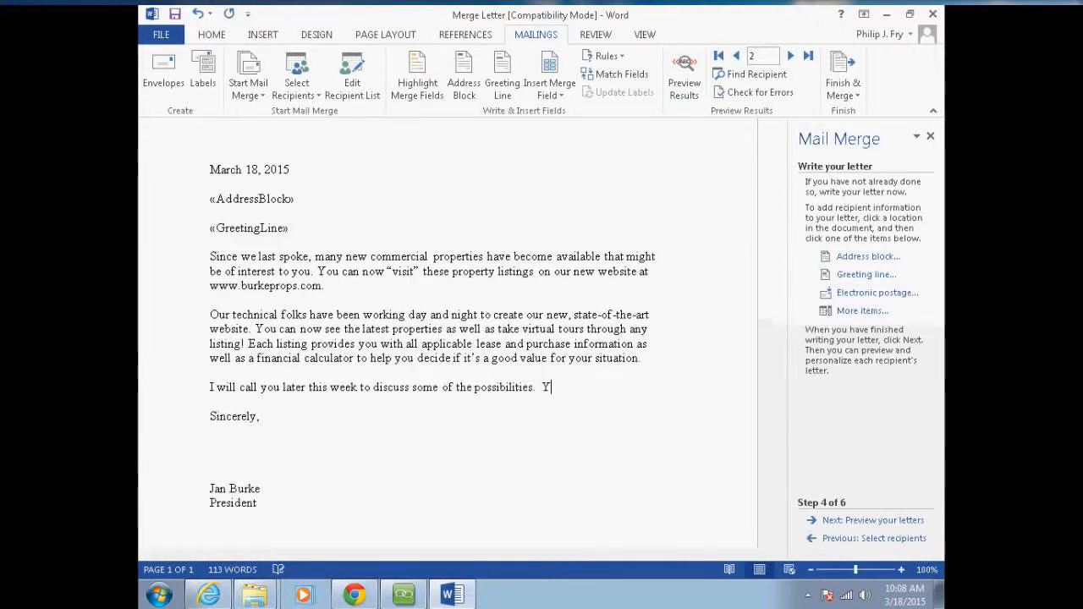
{"action": "key", "text": "BackSpace"}
{"action": "key", "text": "BackSpace"}
{"action": "key", "text": "BackSpace"}
{"action": "key", "text": "BackSpace"}
{"action": "type", "text": "Your city of"}
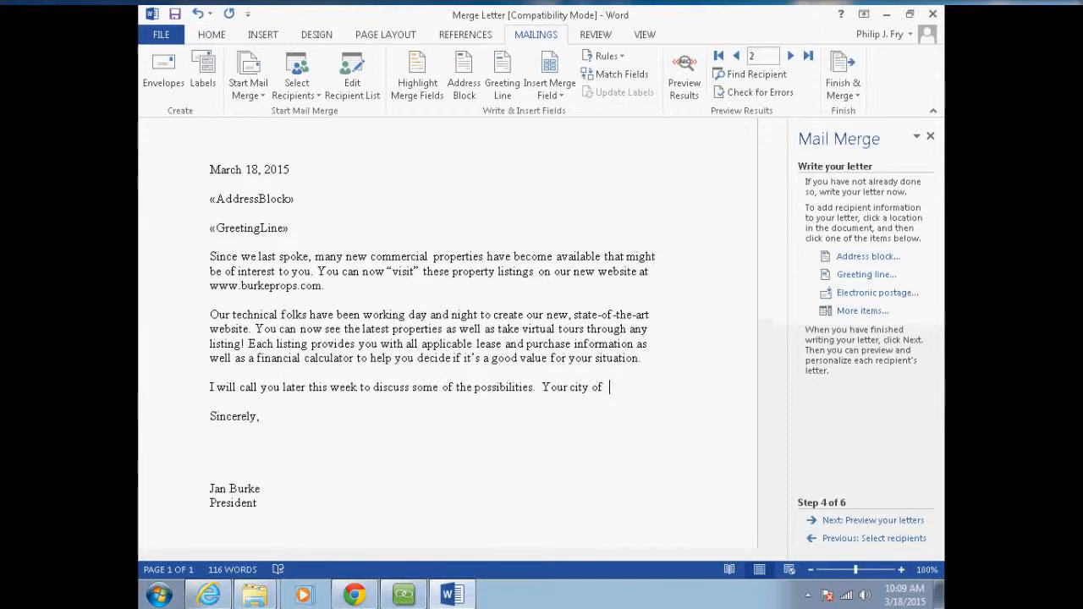
{"action": "type", "text": "has been se"}
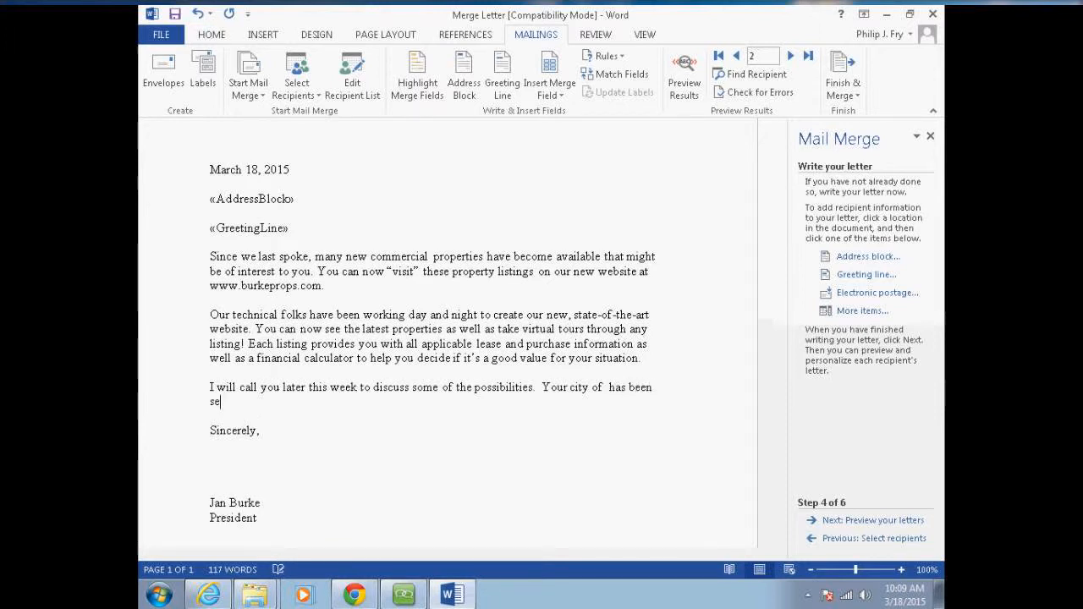
{"action": "type", "text": "lected for a special promotion."}
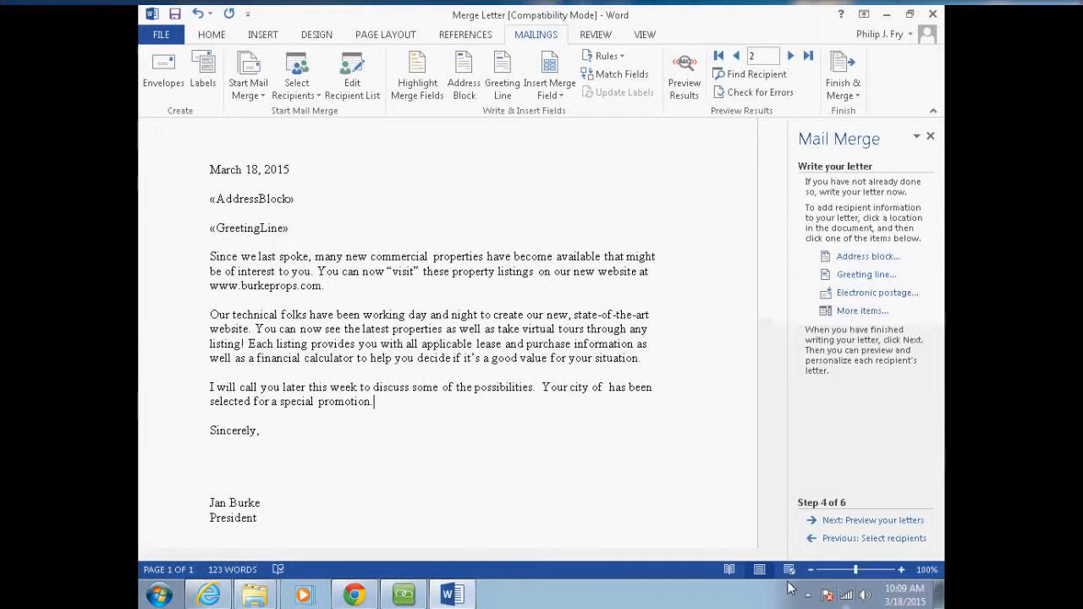
Insert the City merge field after "Your city of" in the new sentence, followed by a comma and a space
{"action": "left_click", "coordinate": [590, 388]}
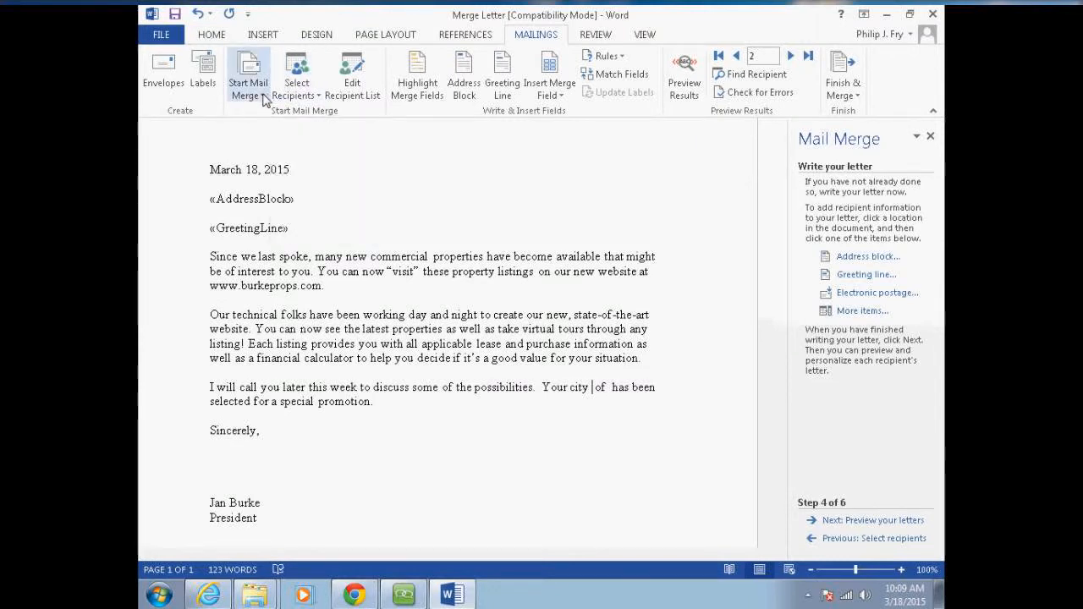
{"action": "left_click", "coordinate": [559, 97]}
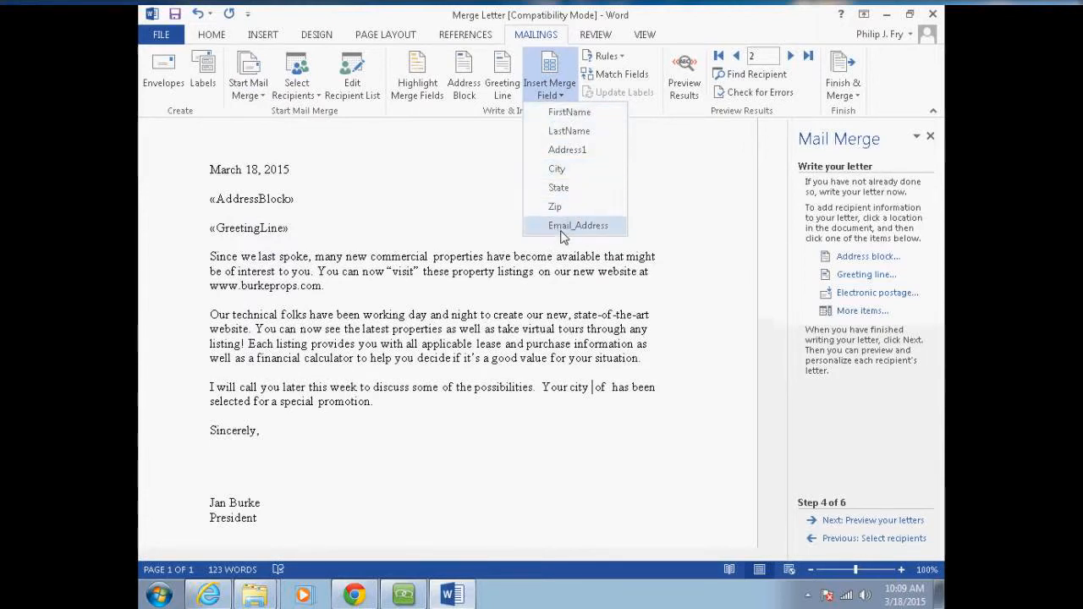
{"action": "left_click", "coordinate": [563, 171]}
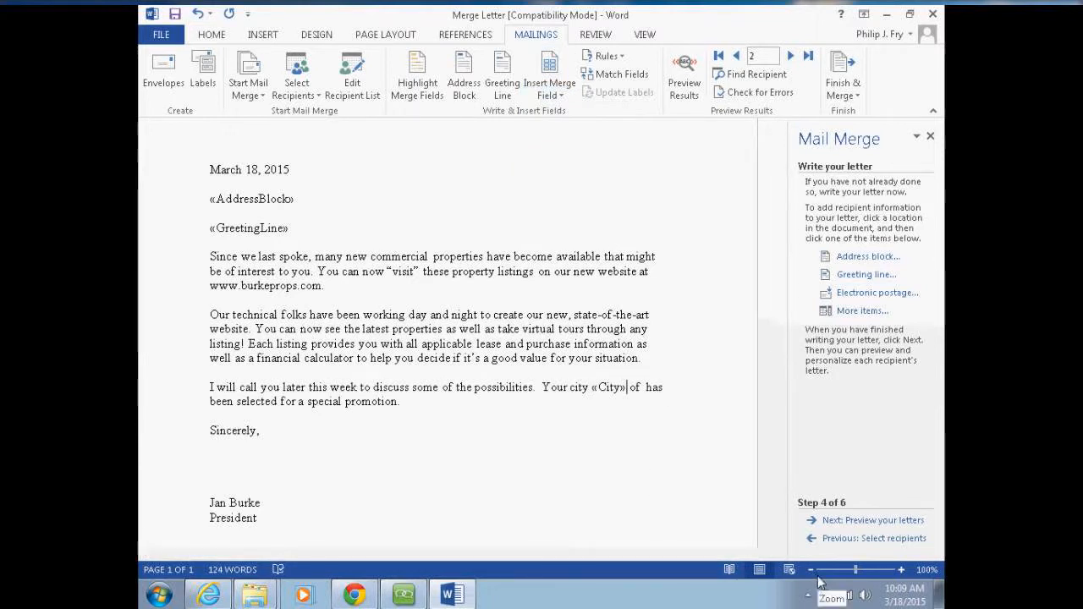
{"action": "type", "text": ","}
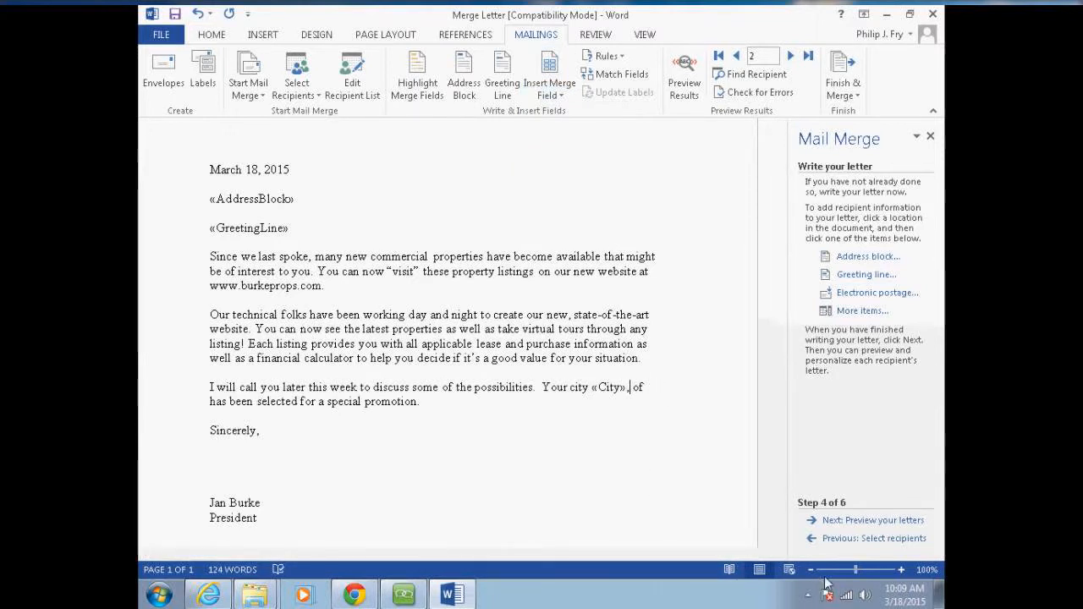
{"action": "double_click", "coordinate": [597, 395]}
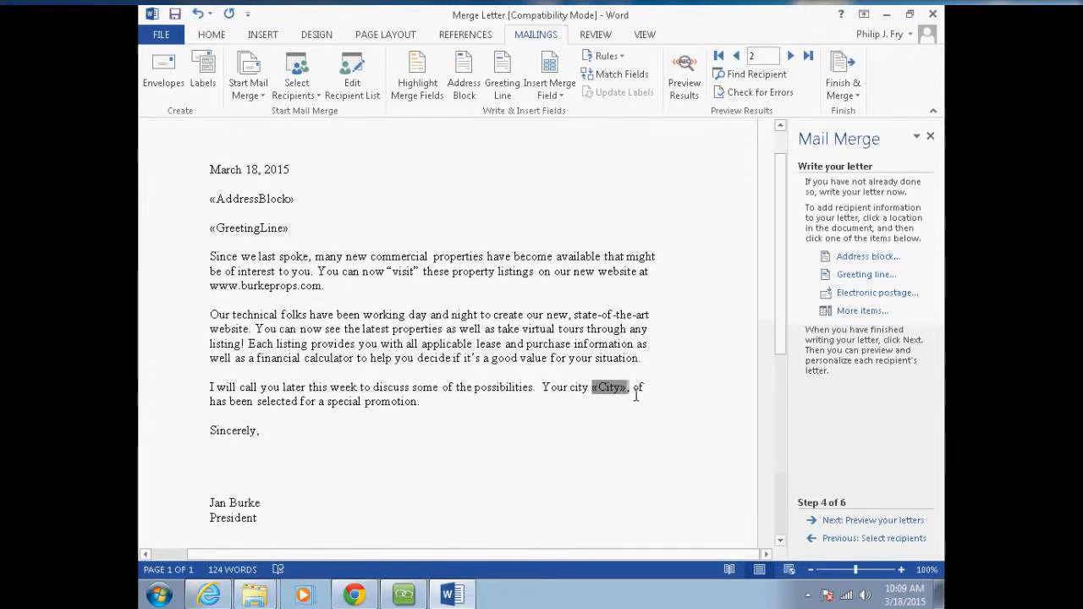
{"action": "left_click_drag", "start_coordinate": [621, 389], "coordinate": [667, 402]}
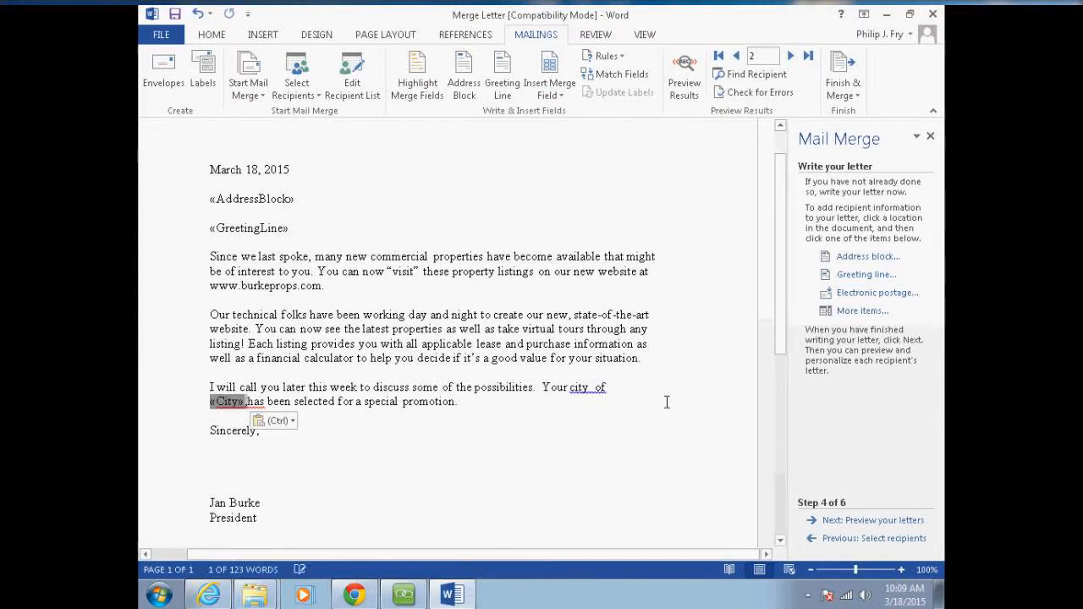
{"action": "left_click", "coordinate": [603, 389]}
{"action": "key", "text": "BackSpace"}
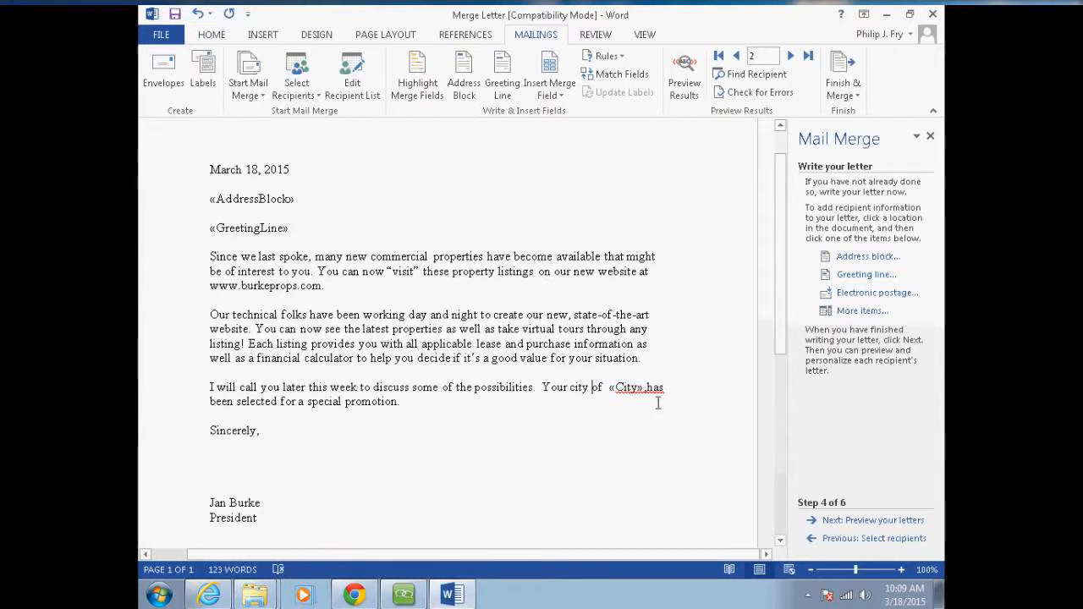
{"action": "type", "text": ","}
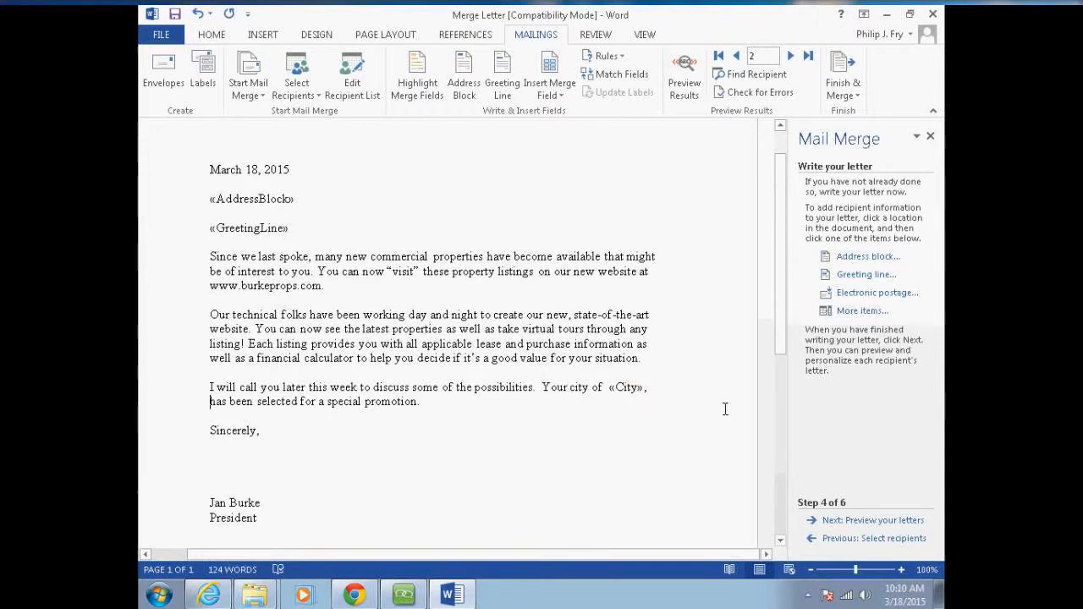
Preview the City field for two recipients and complete the merge, sending all records to a new document of individual letters
{"action": "left_click", "coordinate": [878, 522]}
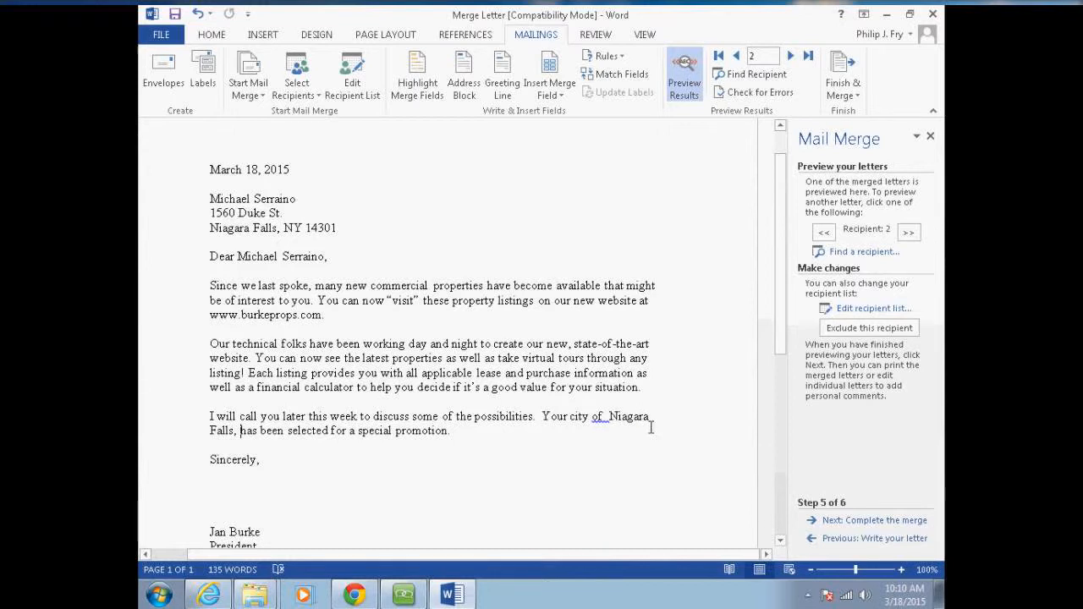
{"action": "left_click", "coordinate": [908, 231]}
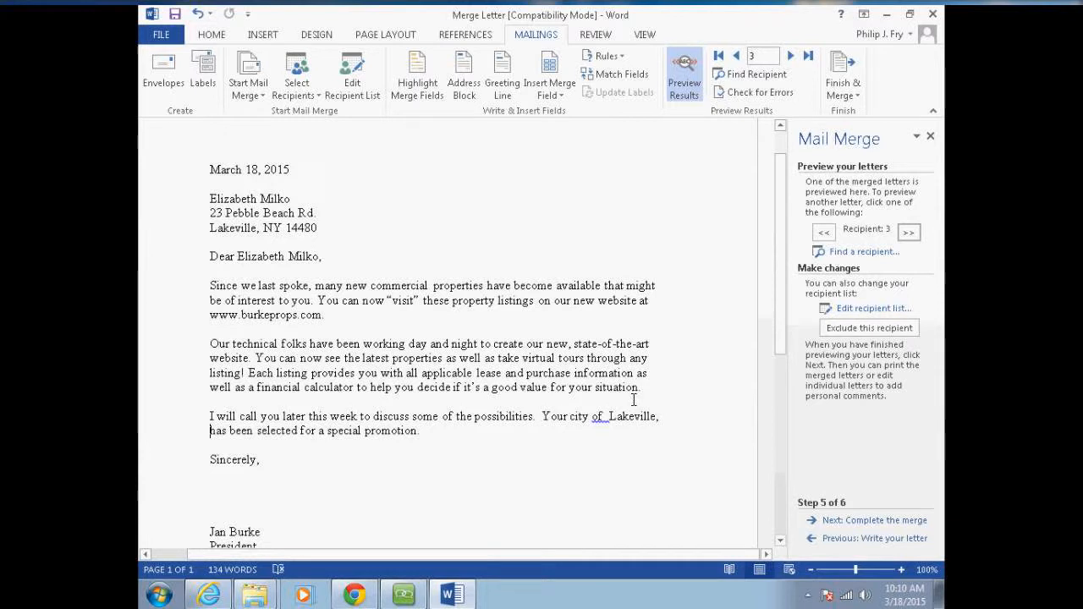
{"action": "left_click", "coordinate": [888, 521]}
{"action": "left_click", "coordinate": [884, 522]}
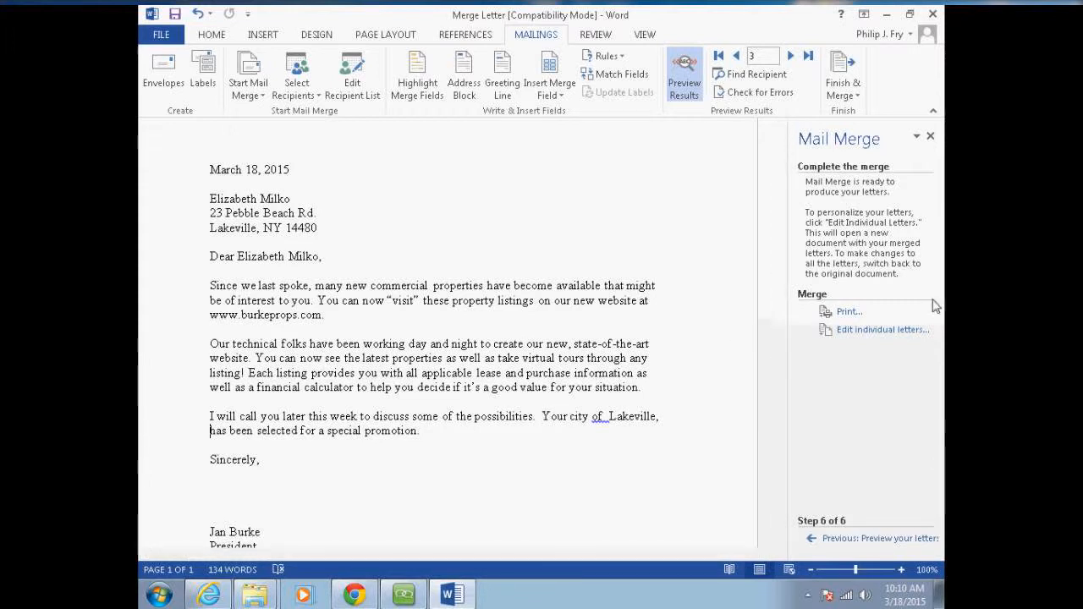
{"action": "left_click", "coordinate": [871, 332]}
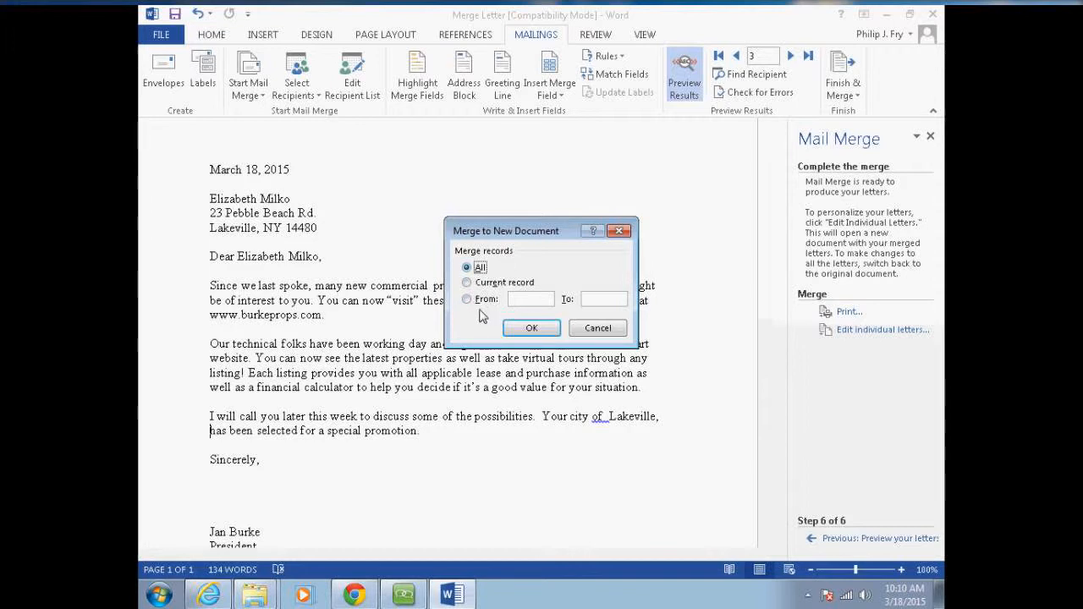
{"action": "left_click", "coordinate": [531, 328]}
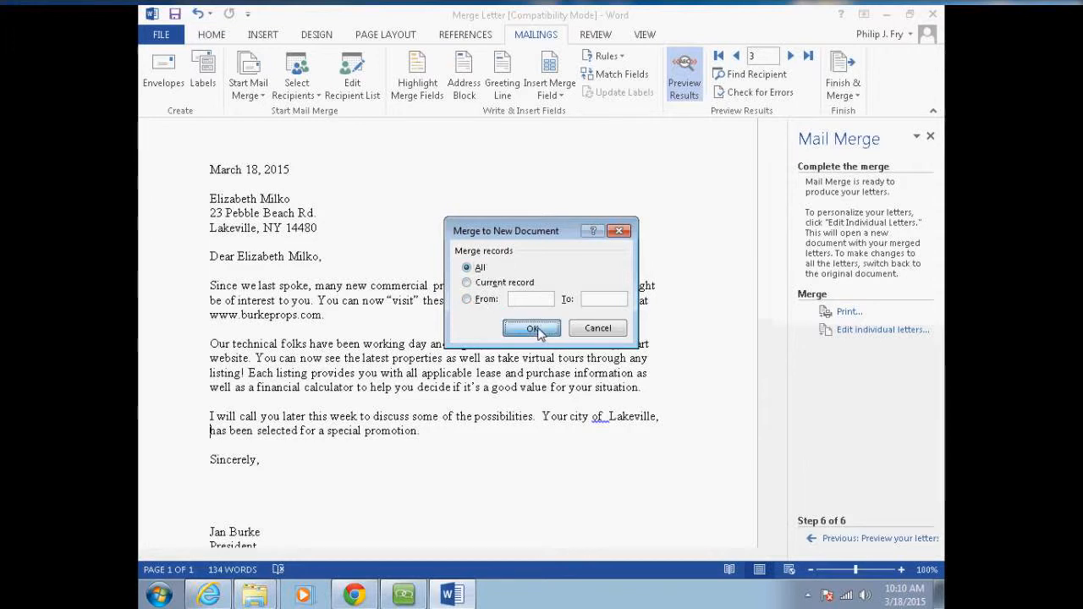
Look through the merged individual letters, and close both them and the Merge Letter document without saving
{"action": "mouse_move", "coordinate": [937, 157]}
{"action": "left_mouse_down"}
{"action": "mouse_move", "coordinate": [938, 486]}
{"action": "mouse_move", "coordinate": [938, 151]}
{"action": "left_mouse_up"}
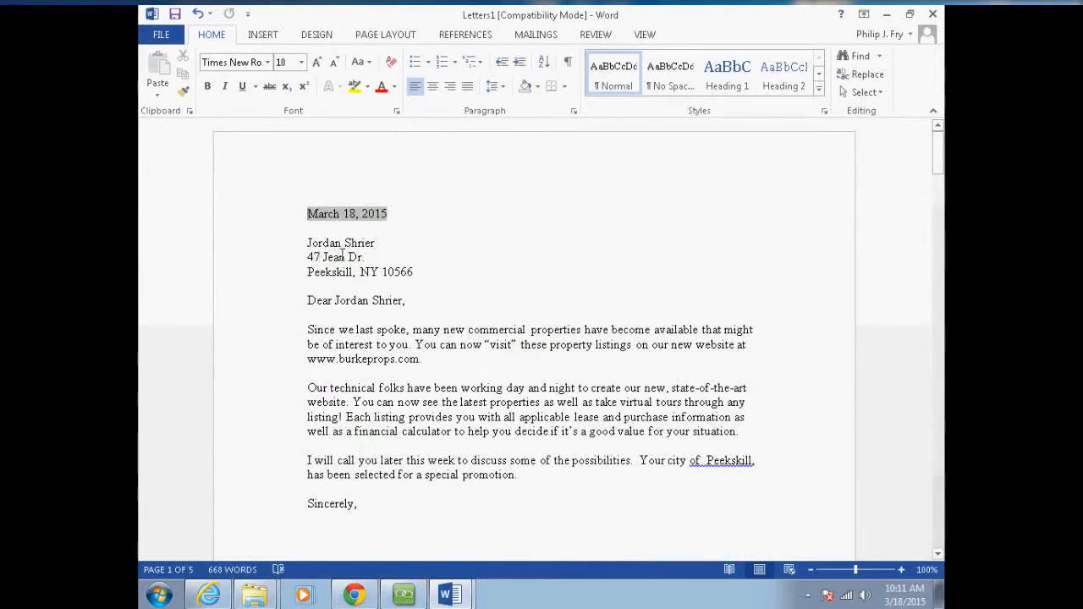
{"action": "mouse_move", "coordinate": [937, 165]}
{"action": "left_mouse_down"}
{"action": "mouse_move", "coordinate": [934, 175]}
{"action": "mouse_move", "coordinate": [932, 162]}
{"action": "left_mouse_up"}
{"action": "left_click", "coordinate": [933, 14]}
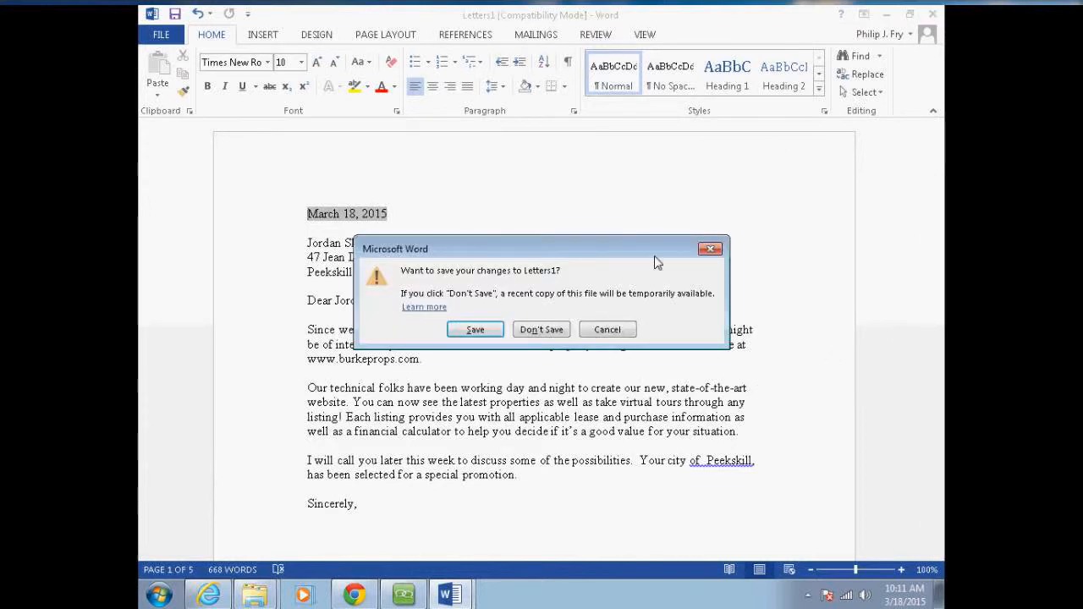
{"action": "left_click", "coordinate": [540, 330]}
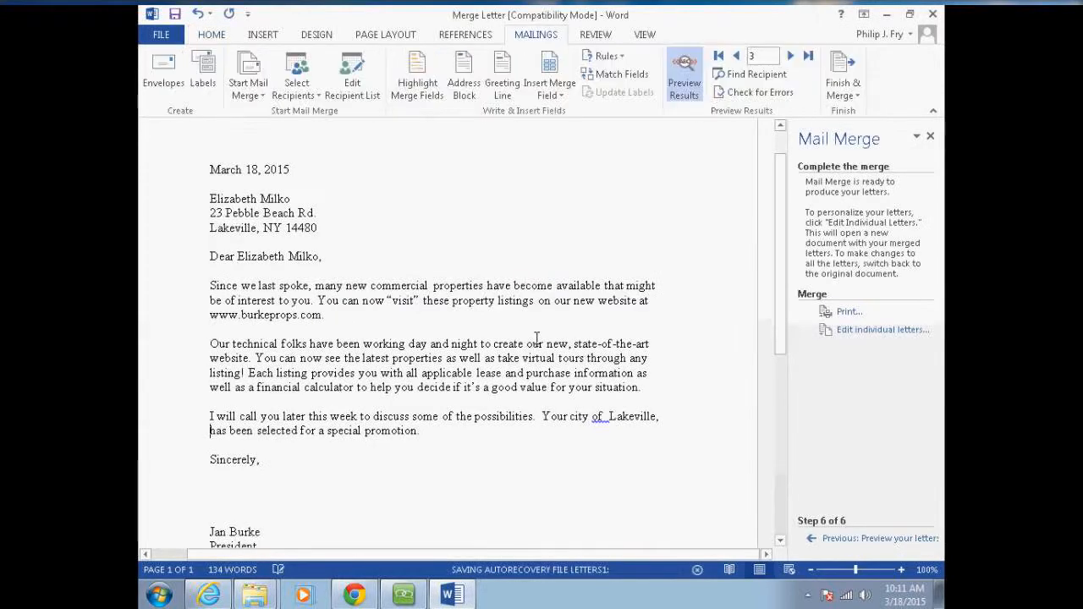
{"action": "left_click", "coordinate": [933, 15]}
{"action": "left_click", "coordinate": [528, 331]}
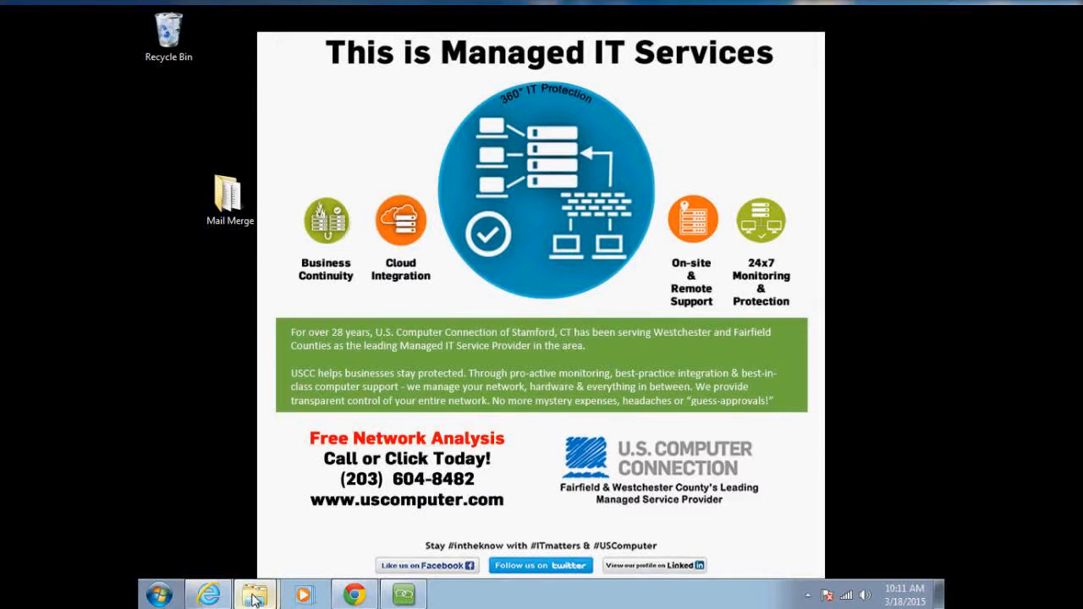
Reopen Merge Letter from the Mail Merge folder on the desktop and start the step-by-step mail merge wizard for e-mail messages
{"action": "double_click", "coordinate": [222, 194]}
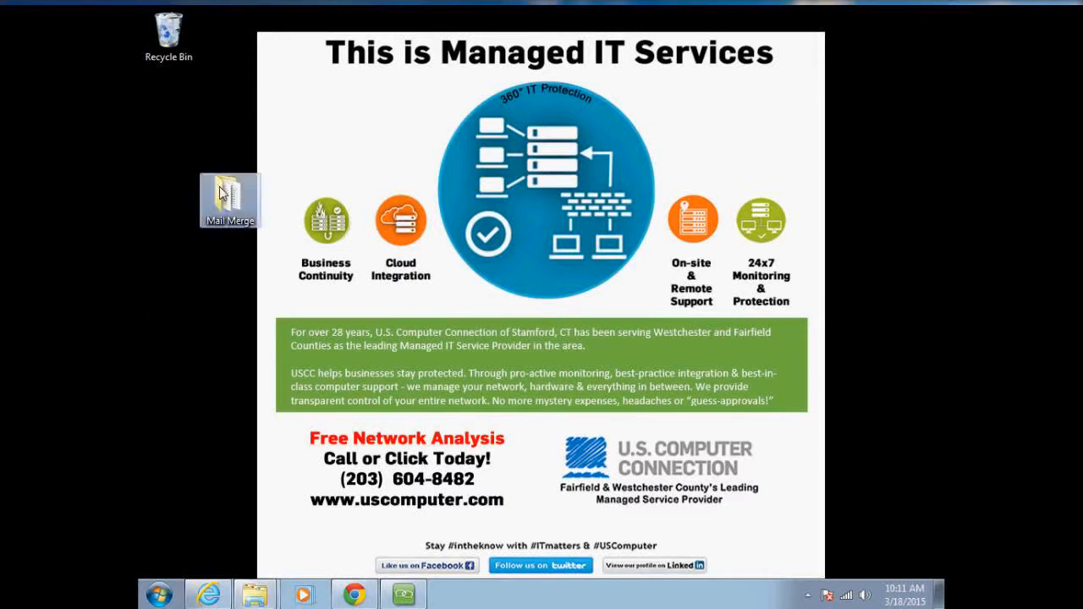
{"action": "double_click", "coordinate": [350, 235]}
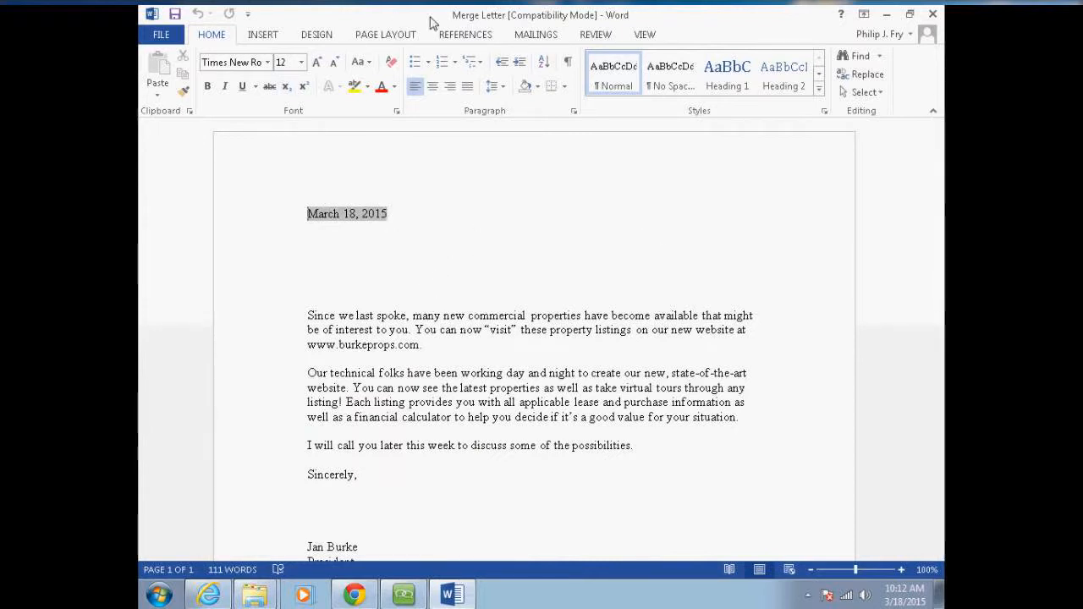
{"action": "left_click", "coordinate": [537, 35]}
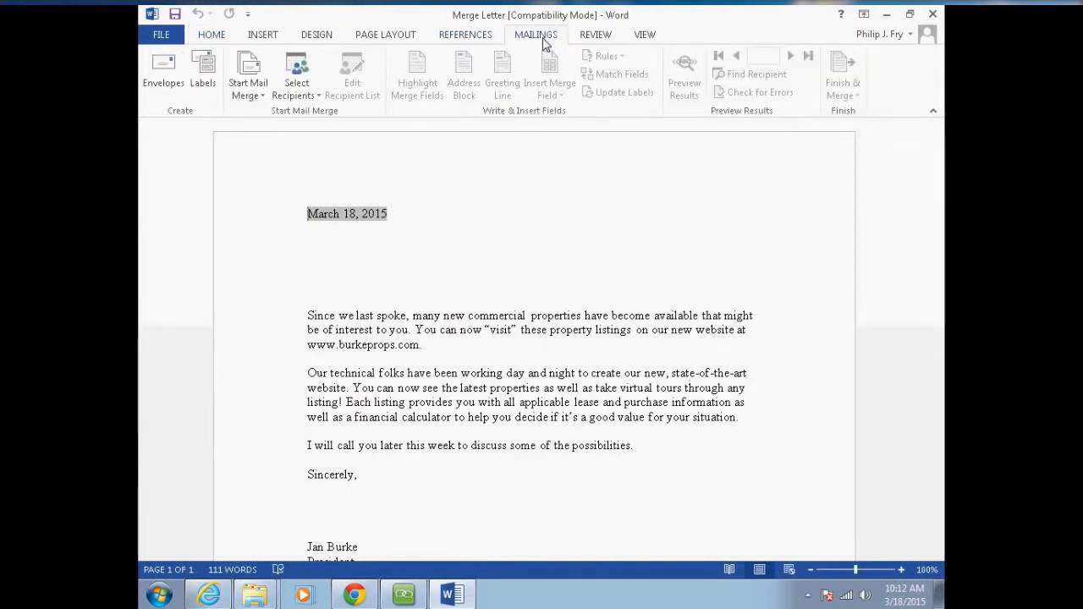
{"action": "left_click", "coordinate": [249, 95]}
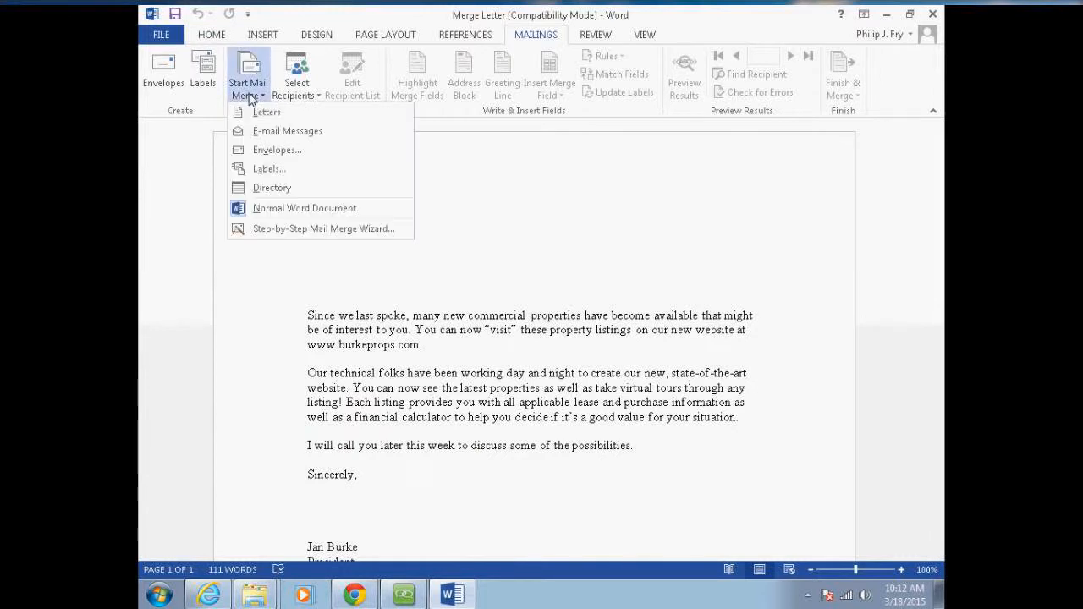
{"action": "left_click", "coordinate": [288, 230]}
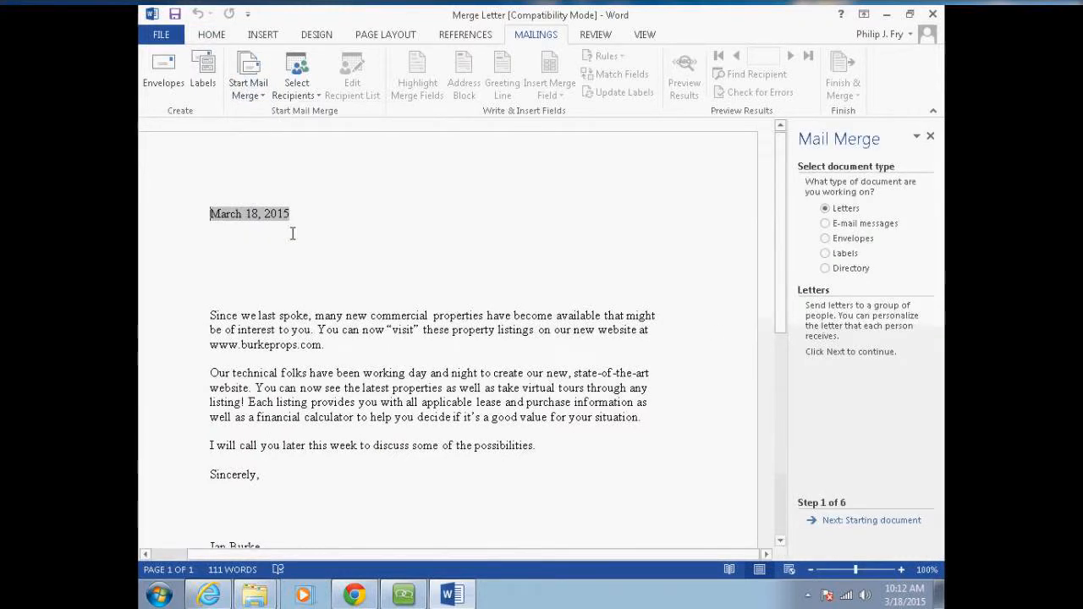
{"action": "left_click", "coordinate": [824, 226]}
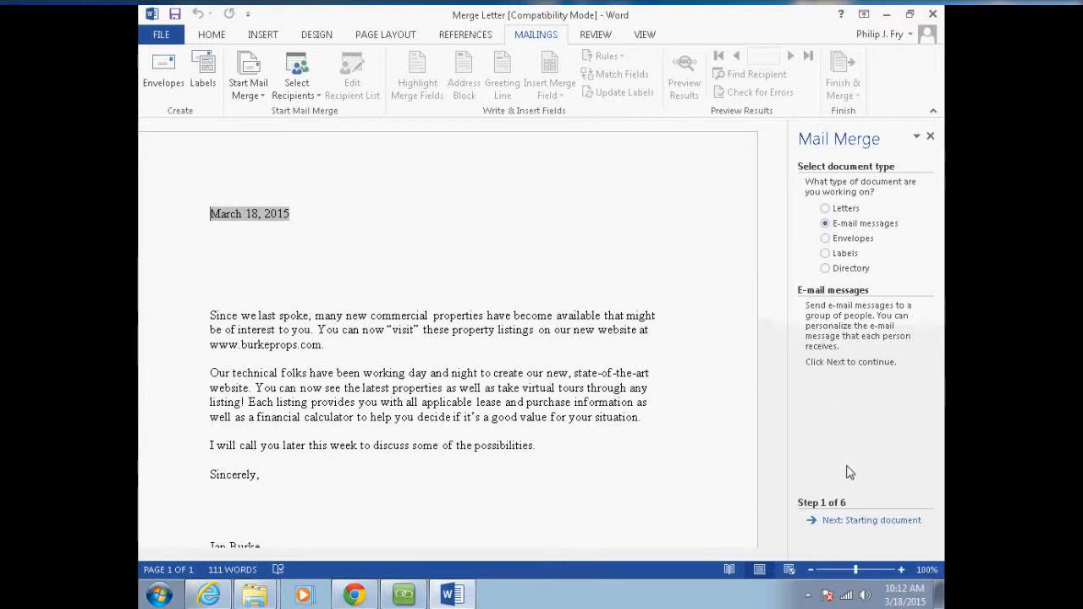
{"action": "left_click", "coordinate": [852, 521]}
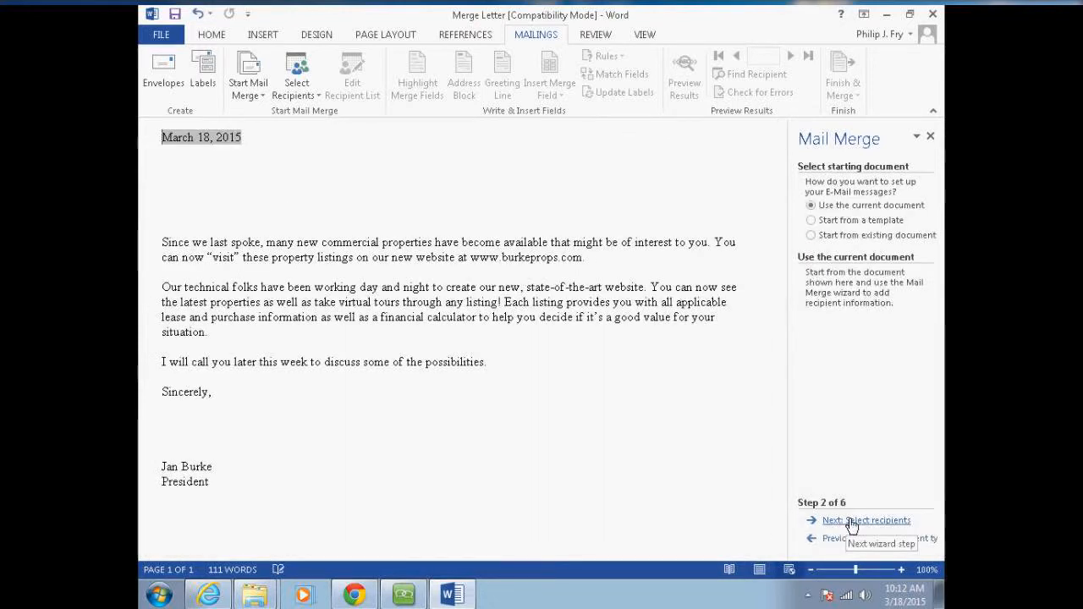
Delete the date and the extra blank lines above the first body paragraph
{"action": "left_click_drag", "start_coordinate": [244, 137], "coordinate": [165, 139]}
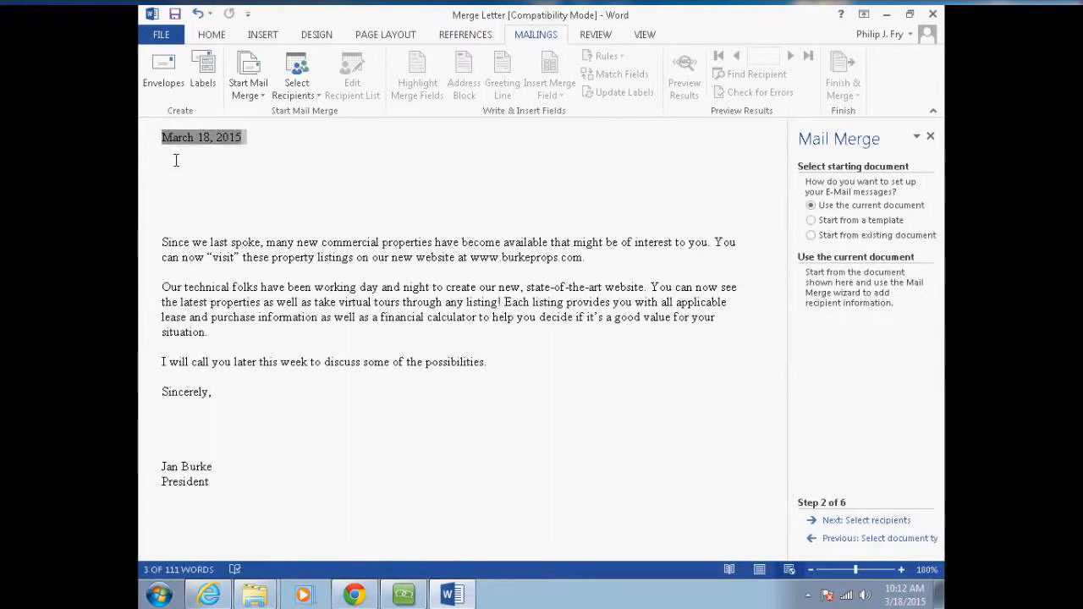
{"action": "key", "text": "Delete"}
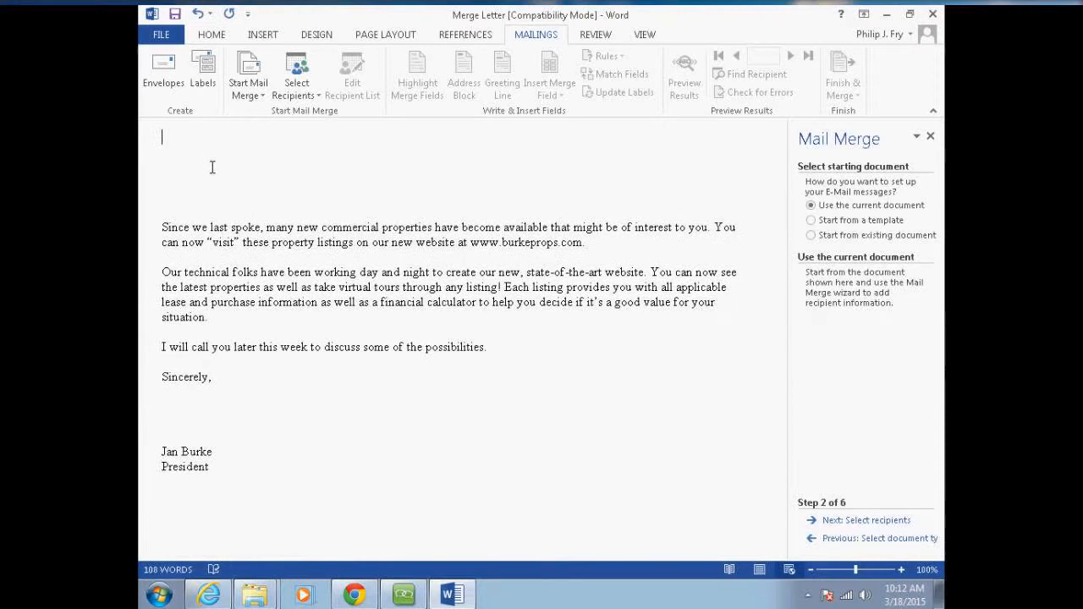
{"action": "key", "text": "Delete"}
{"action": "key", "text": "Delete"}
{"action": "key", "text": "Delete"}
{"action": "key", "text": "Delete"}
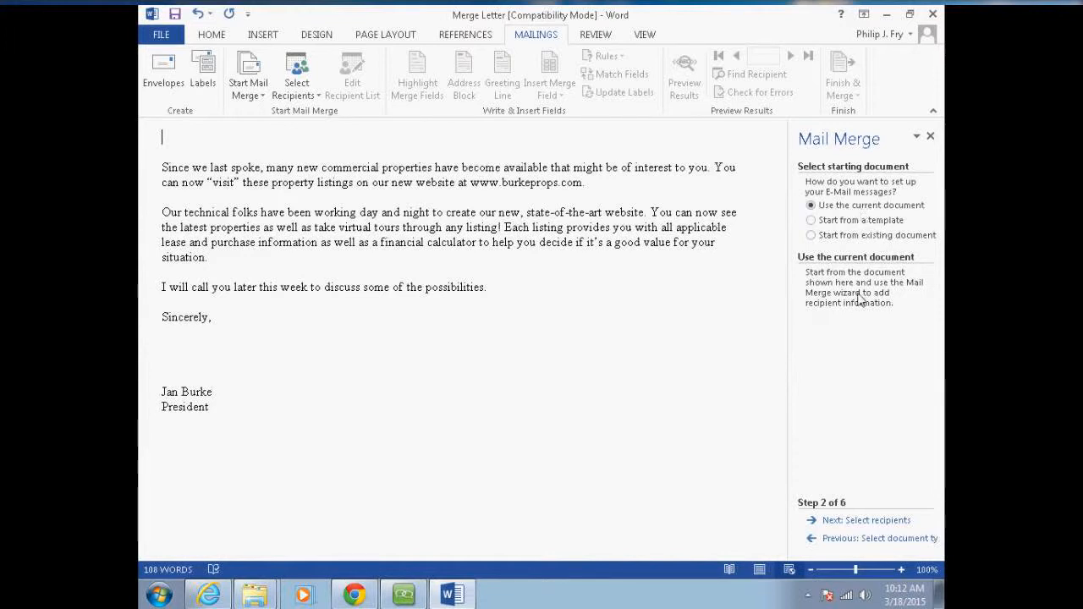
Keep the current document as the starting document and load recipients from the Contacts folder of the Outlook profile
{"action": "left_click", "coordinate": [873, 520]}
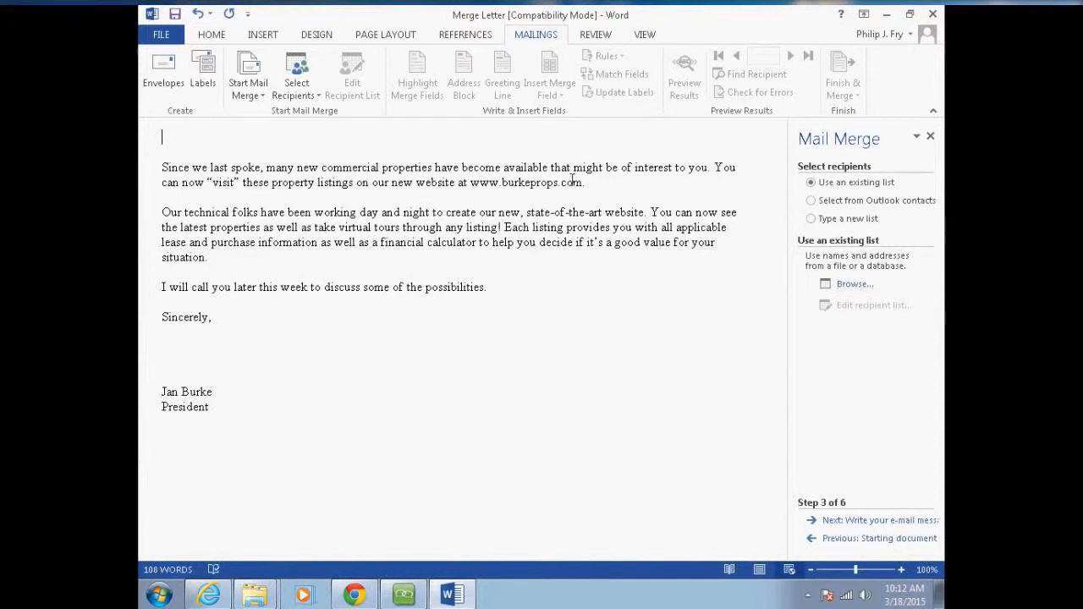
{"action": "left_click", "coordinate": [810, 202]}
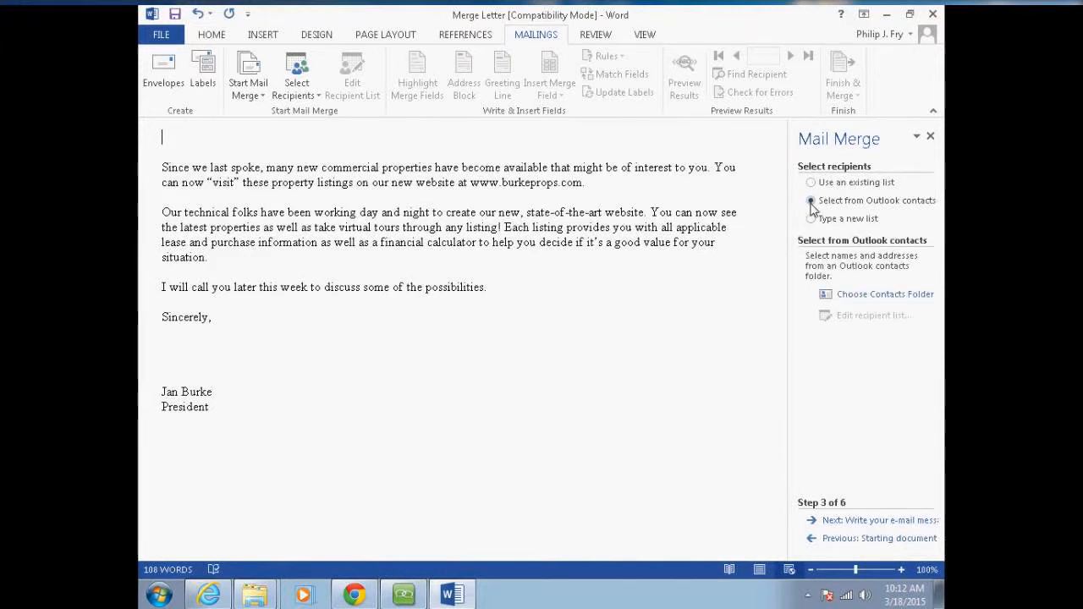
{"action": "left_click", "coordinate": [883, 296]}
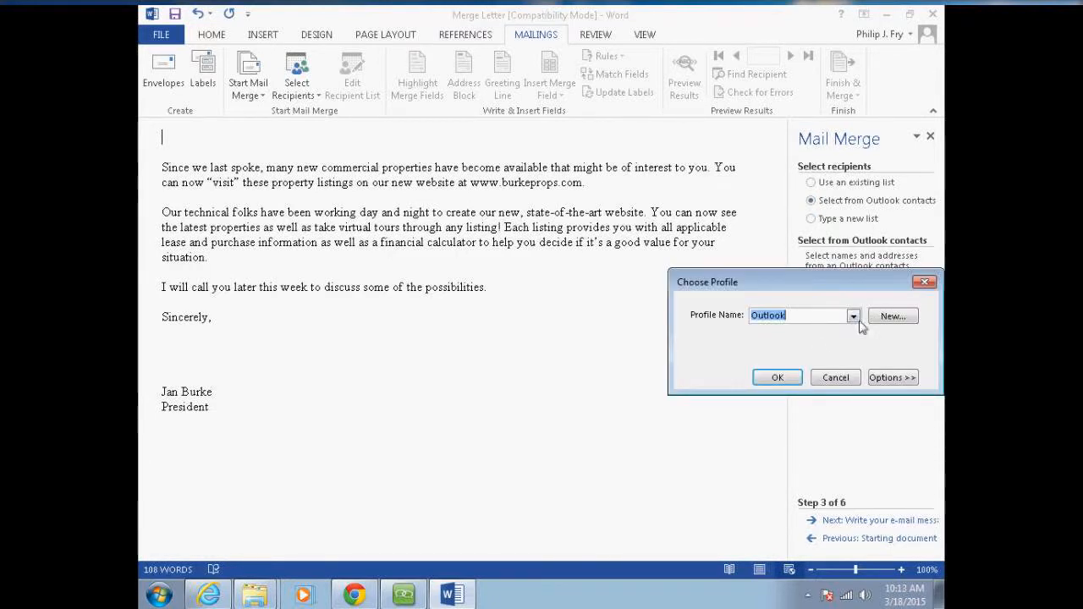
{"action": "left_click", "coordinate": [778, 378]}
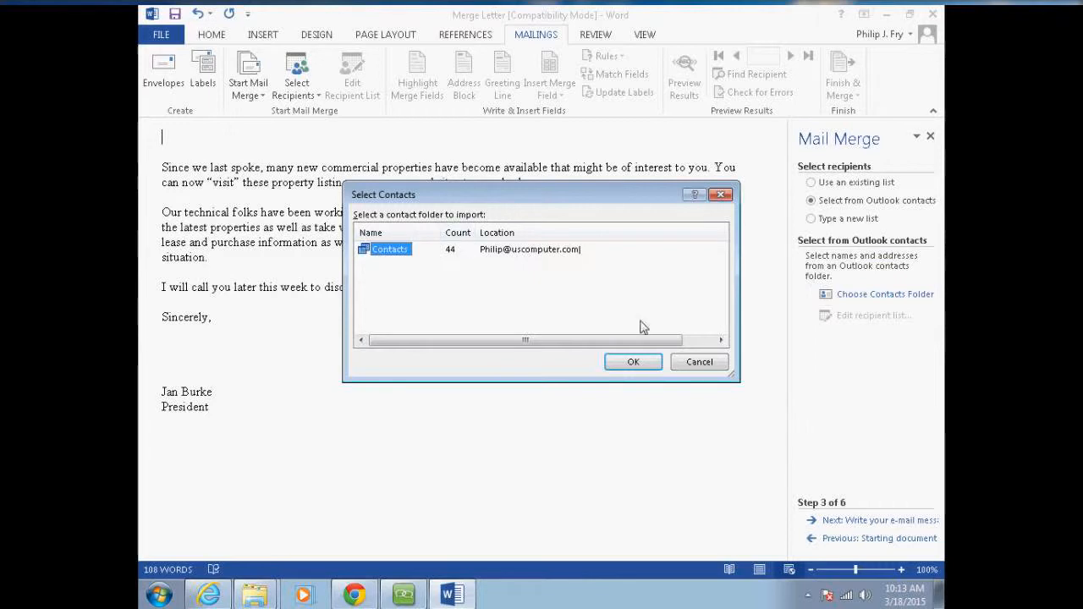
{"action": "left_click", "coordinate": [651, 366]}
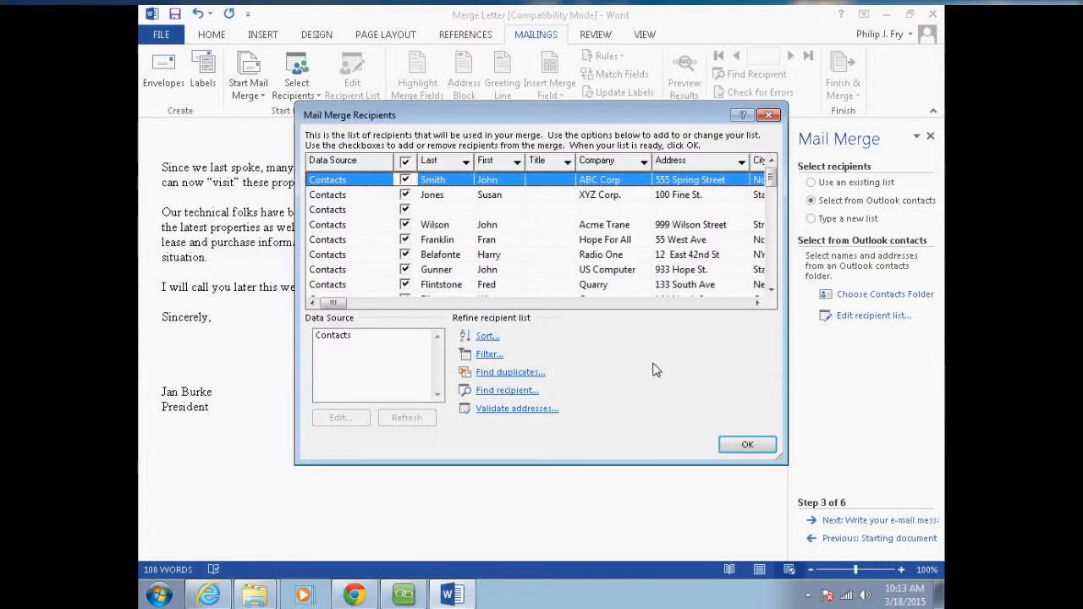
Review the imported Outlook contacts, uncheck one incomplete contact, and accept the recipient list
{"action": "left_click", "coordinate": [770, 244]}
{"action": "left_click", "coordinate": [772, 264]}
{"action": "left_click", "coordinate": [772, 275]}
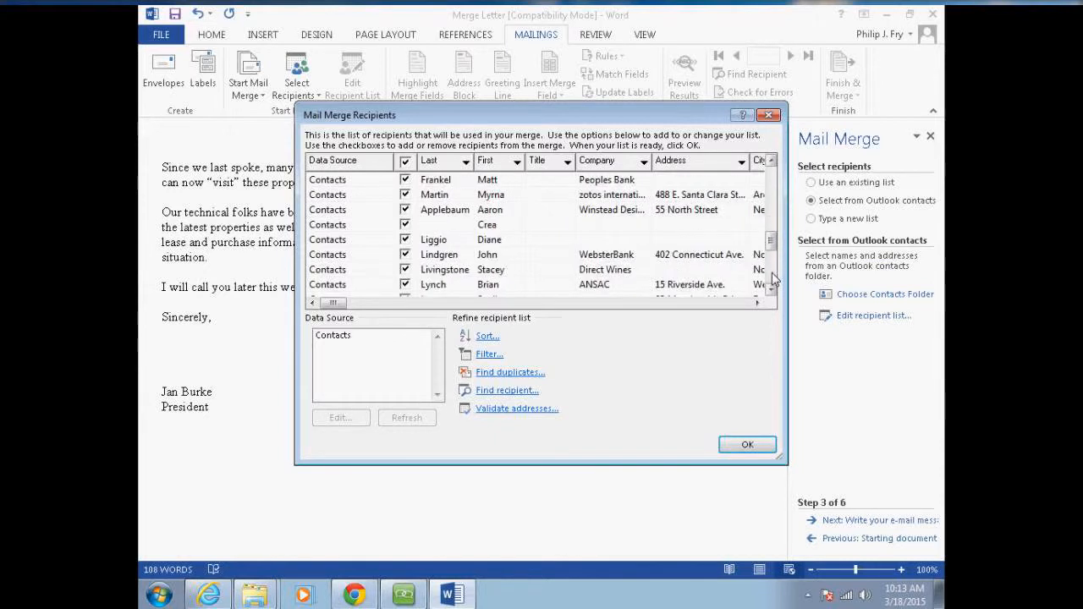
{"action": "left_click", "coordinate": [771, 279]}
{"action": "left_click", "coordinate": [771, 207]}
{"action": "left_click", "coordinate": [405, 225]}
{"action": "left_click", "coordinate": [771, 277]}
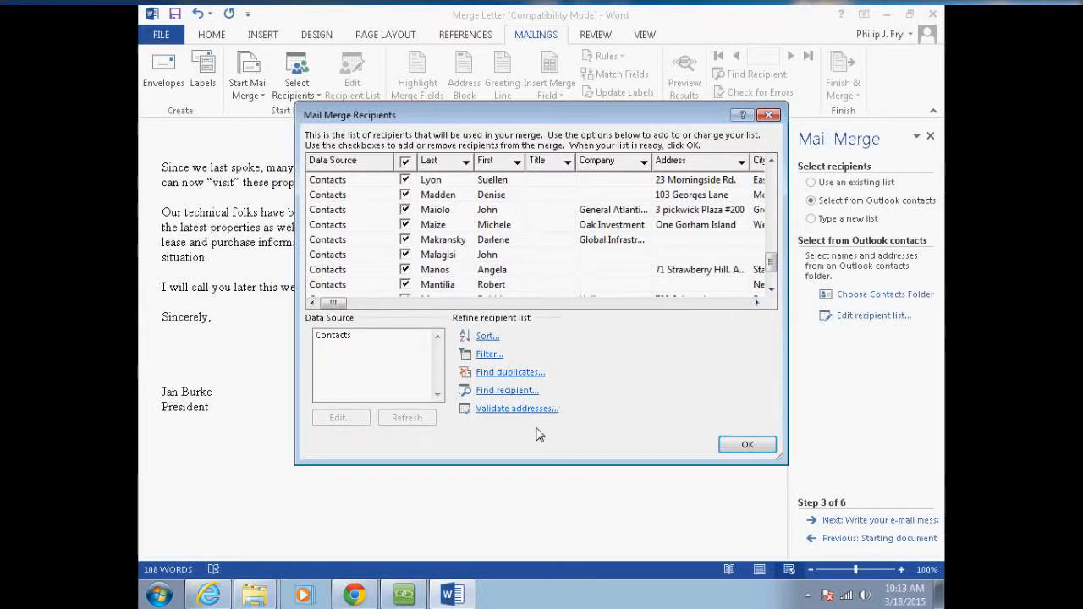
{"action": "left_click", "coordinate": [749, 447]}
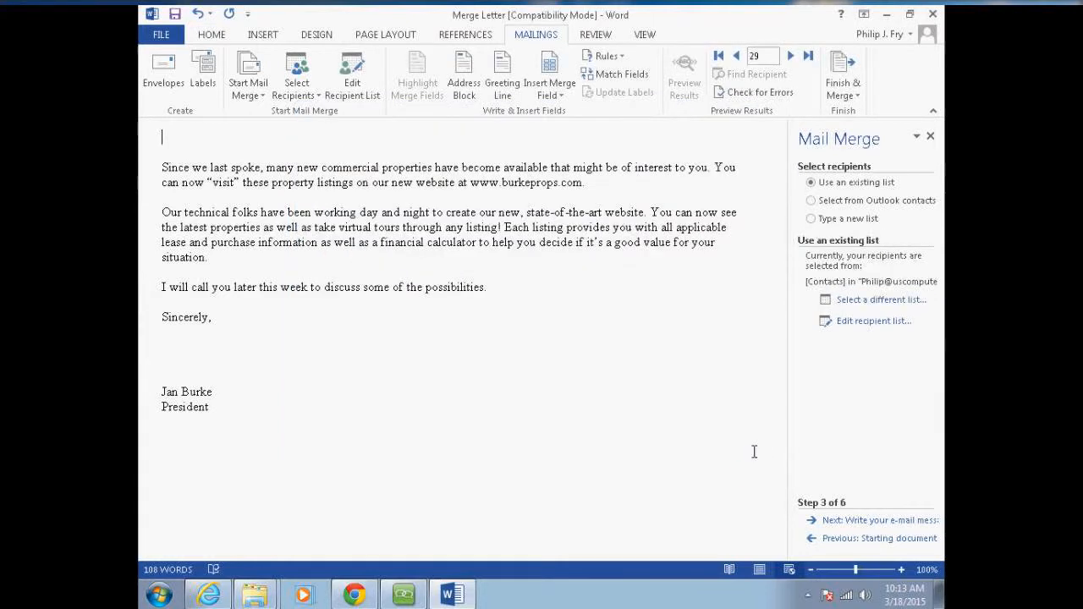
Insert a greeting line above the first paragraph with no salutation word and the title, full name and suffix format, followed by a comma
{"action": "left_click", "coordinate": [877, 522]}
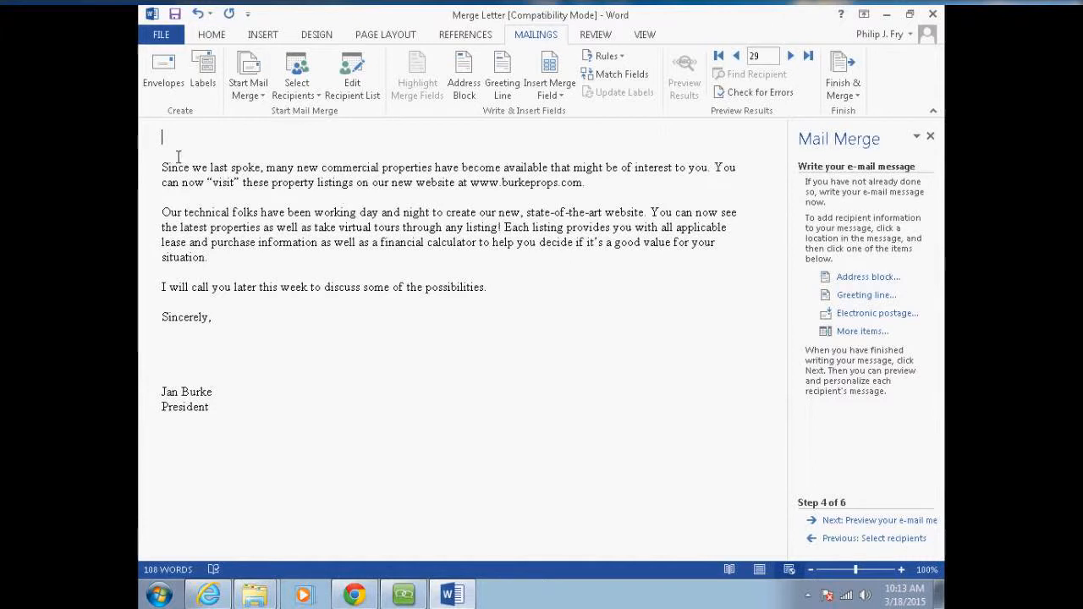
{"action": "left_click", "coordinate": [855, 296]}
{"action": "left_click", "coordinate": [439, 199]}
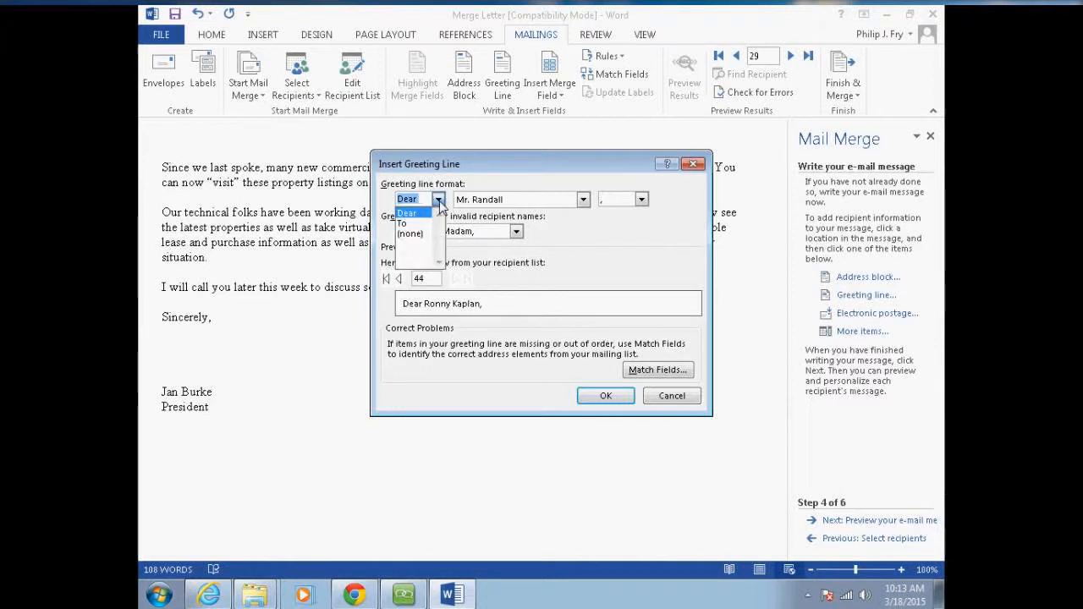
{"action": "left_click", "coordinate": [410, 234]}
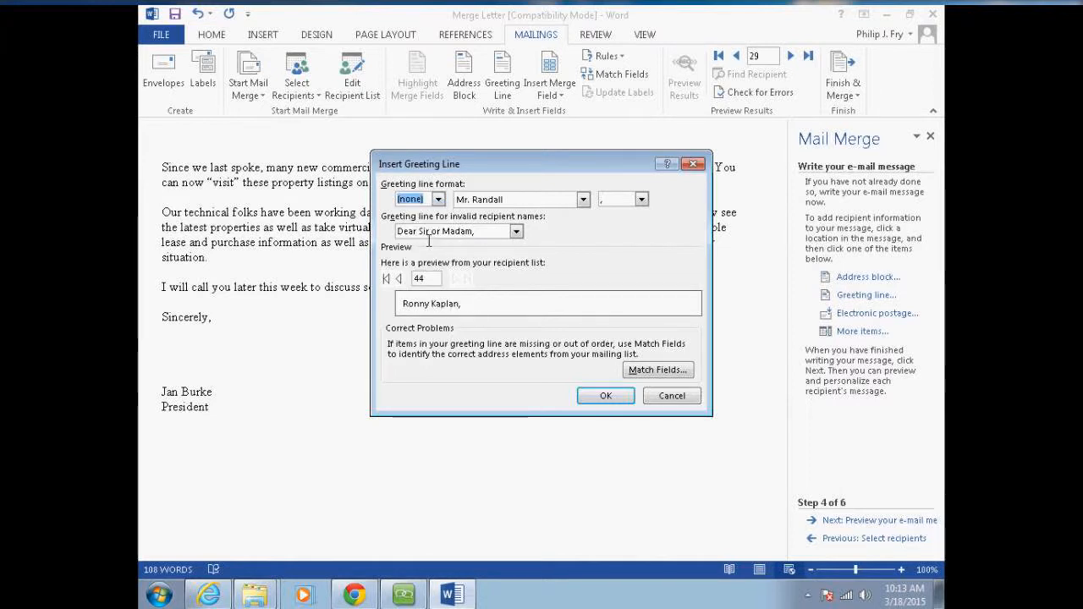
{"action": "left_click", "coordinate": [582, 200]}
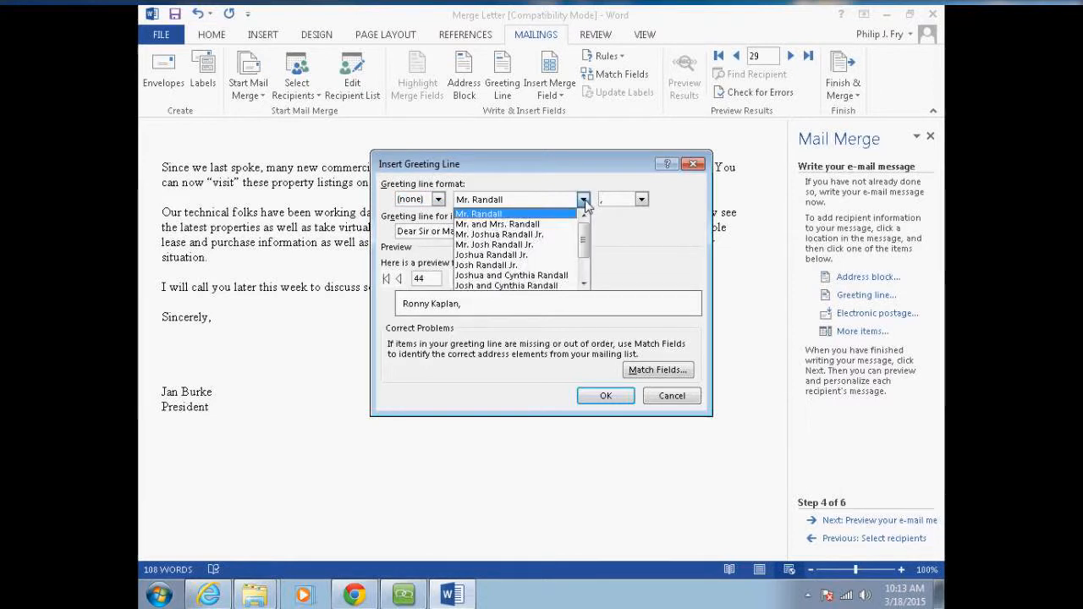
{"action": "left_click", "coordinate": [528, 235]}
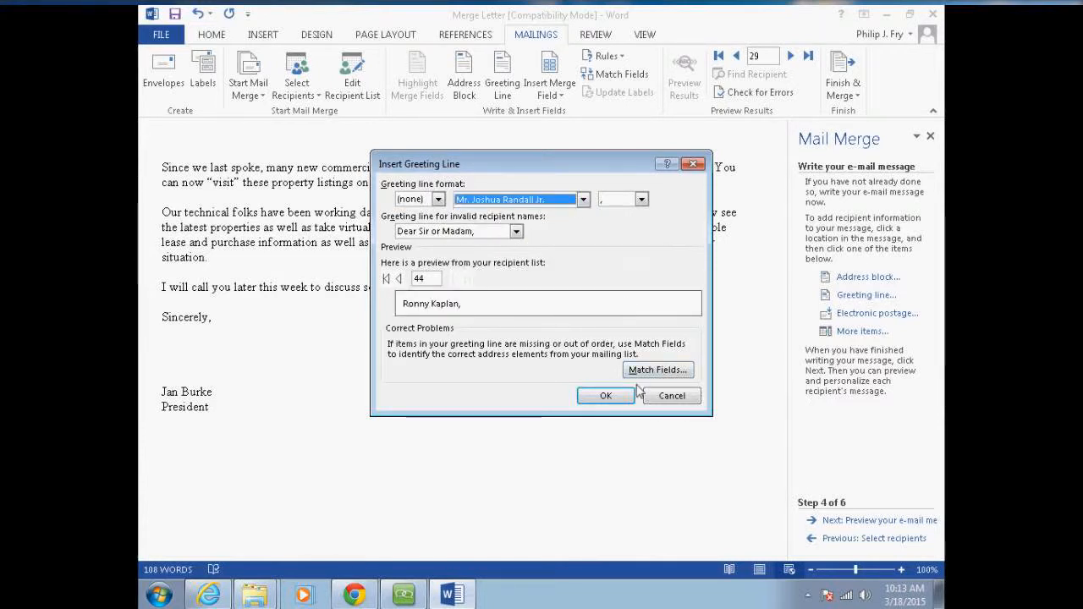
{"action": "left_click", "coordinate": [606, 396]}
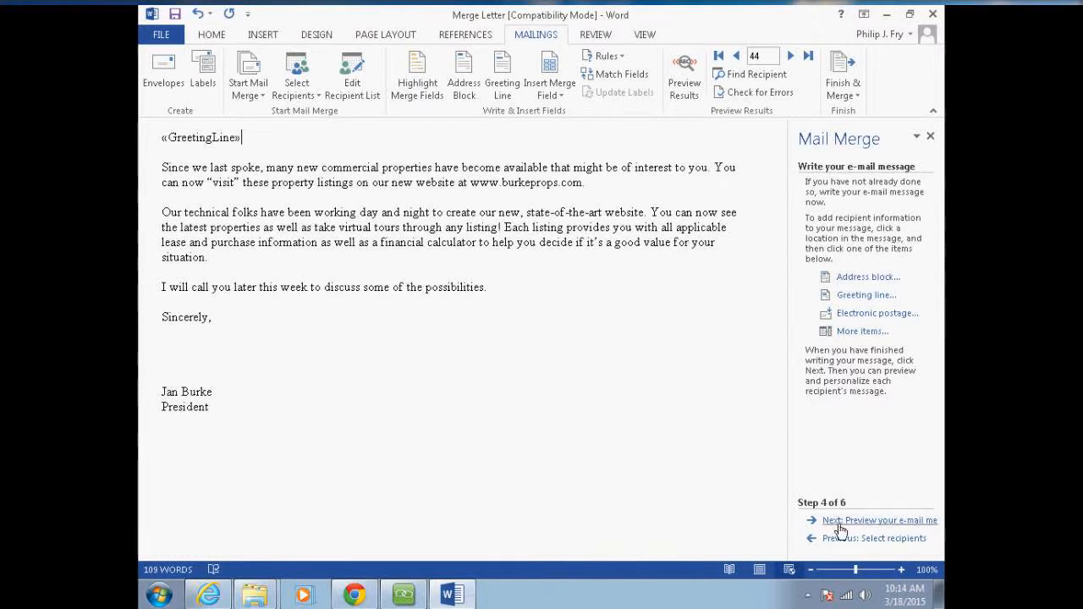
Preview the merged e-mail message and advance the wizard to completing the merge
{"action": "left_click", "coordinate": [879, 520]}
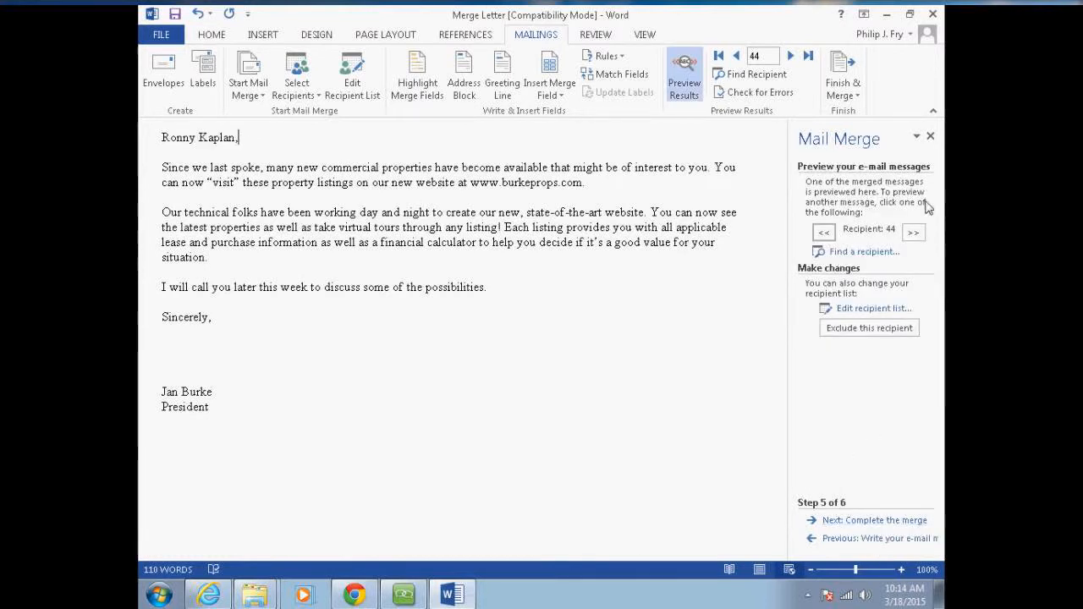
{"action": "left_click", "coordinate": [911, 237]}
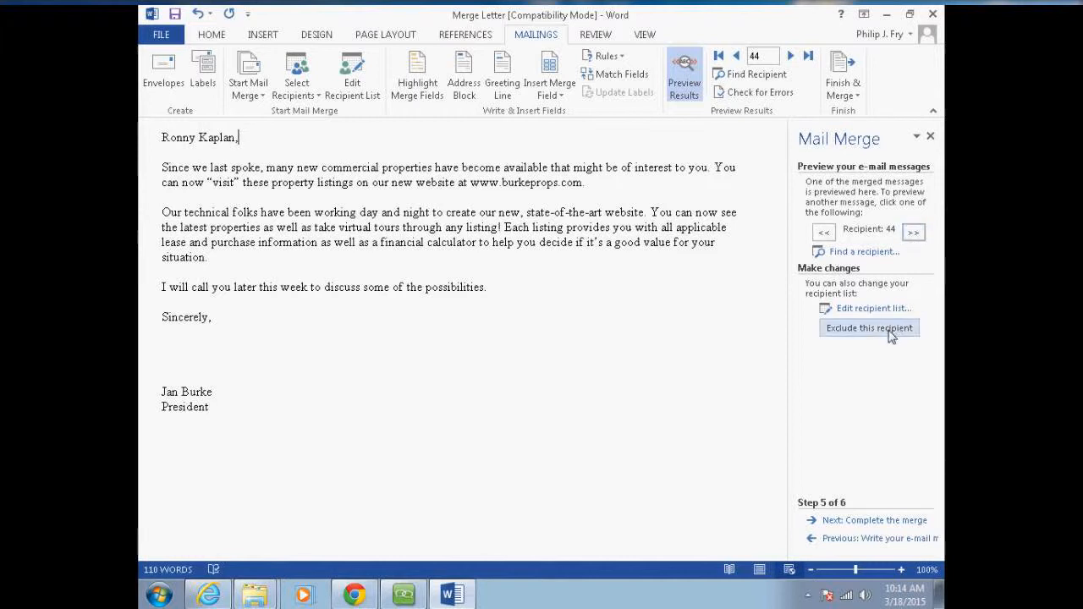
{"action": "left_click", "coordinate": [853, 523]}
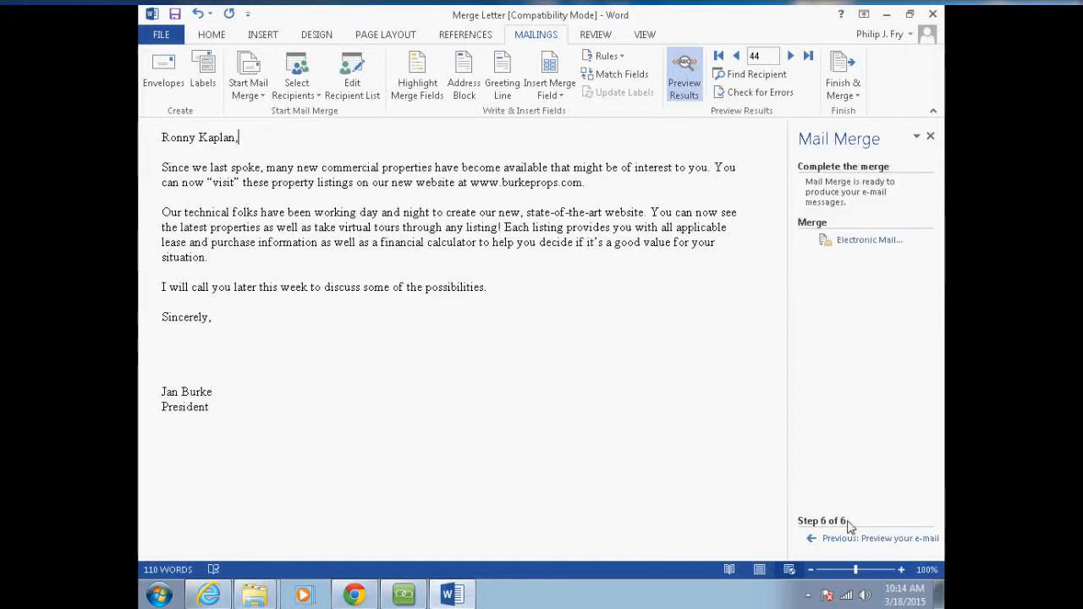
Prepare the merge to electronic mail with the subject line "Special Promotion" and dismiss it without sending
{"action": "left_click", "coordinate": [852, 242]}
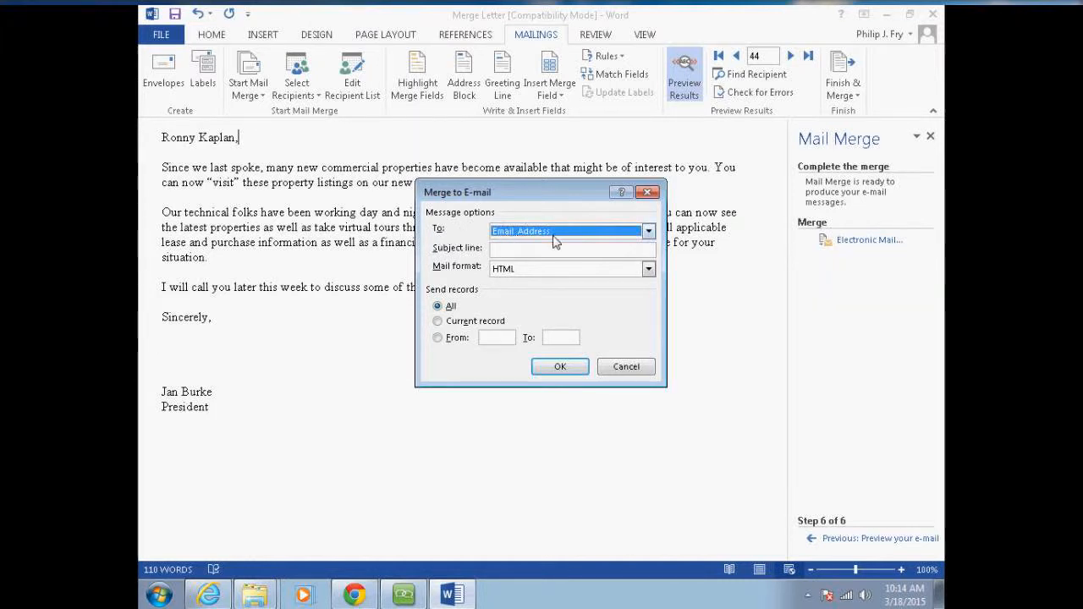
{"action": "left_click", "coordinate": [509, 254]}
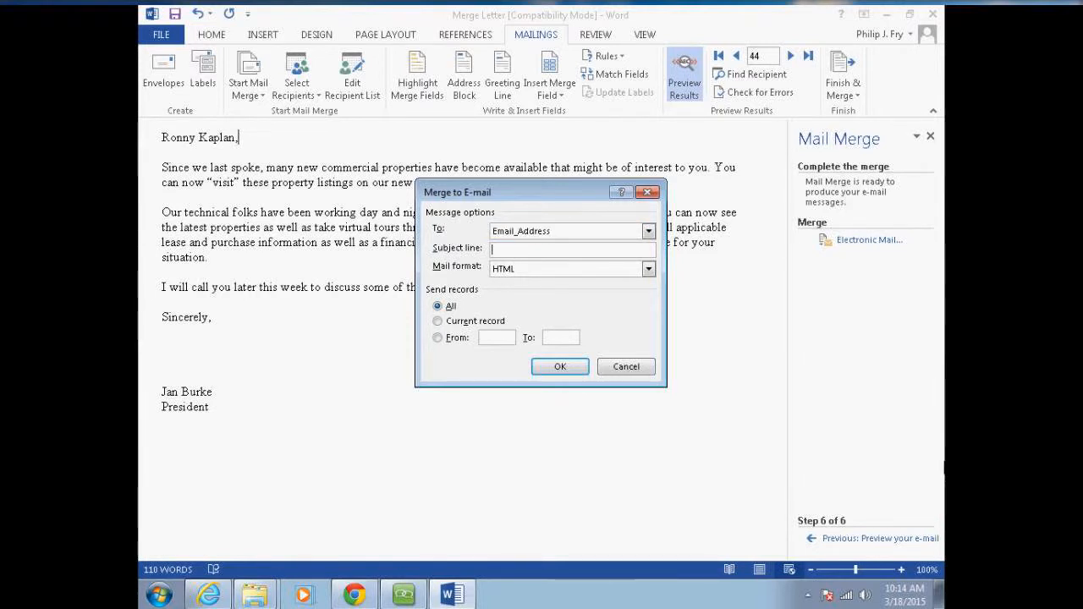
{"action": "type", "text": "Sp"}
{"action": "key", "text": "BackSpace"}
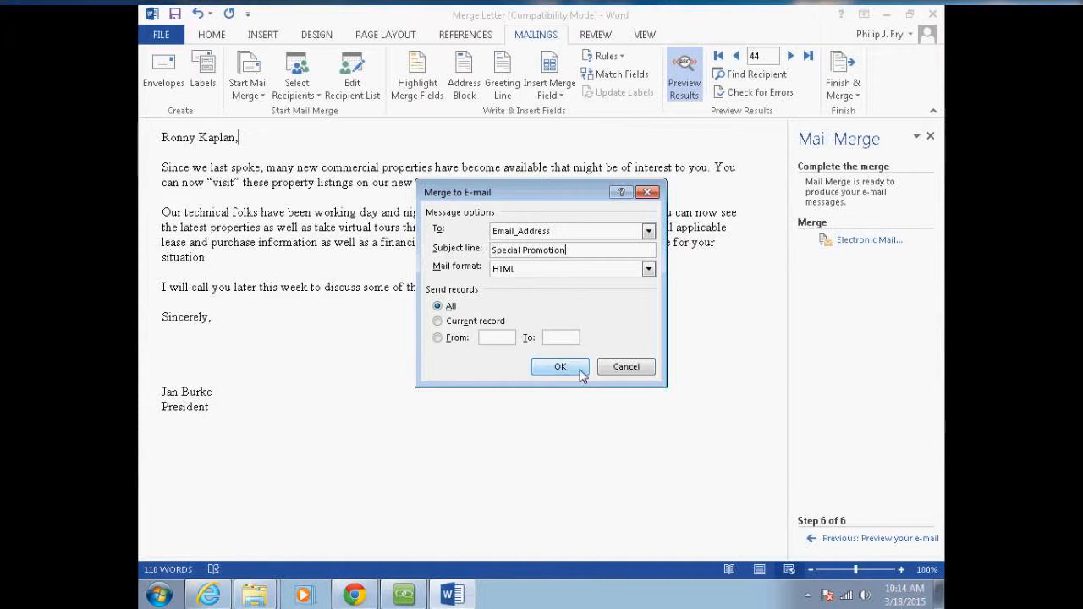
{"action": "left_click", "coordinate": [624, 367]}
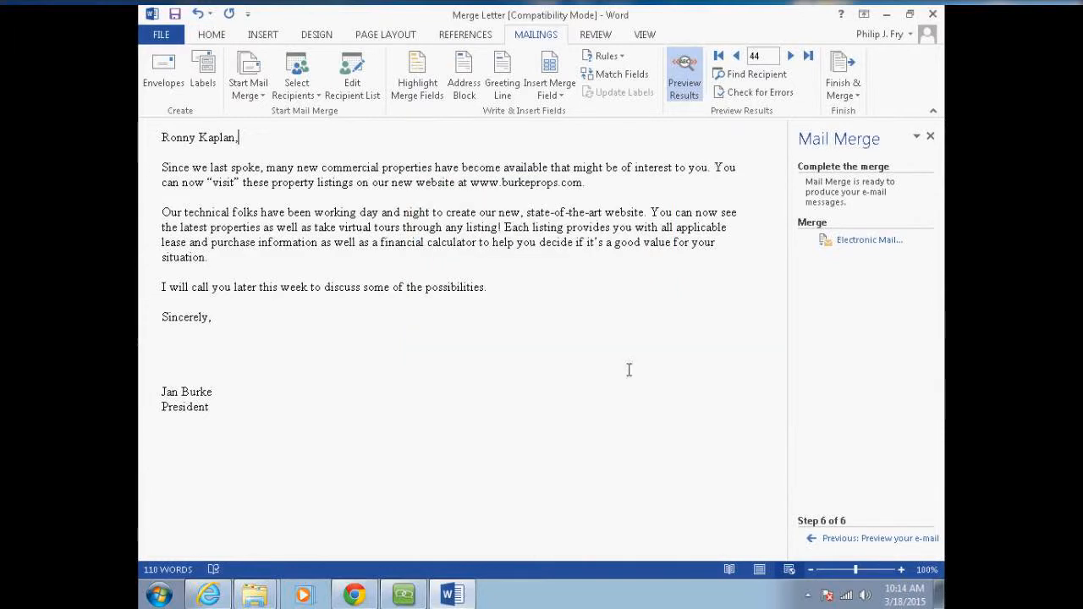
Close the merge letter without saving its changes and start Word again with a new blank document
{"action": "left_click", "coordinate": [931, 18]}
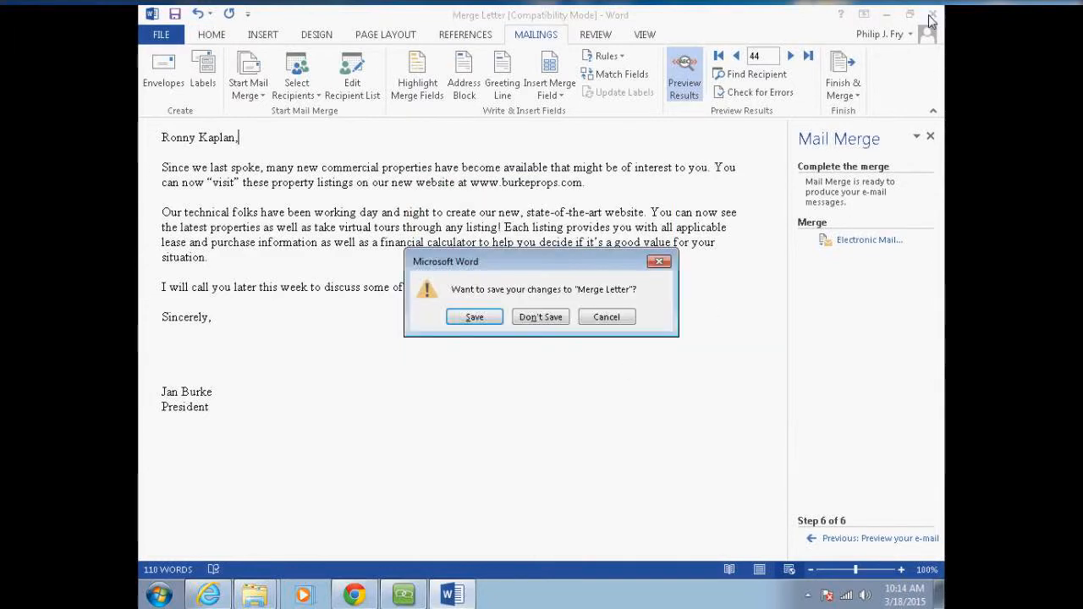
{"action": "left_click", "coordinate": [532, 317]}
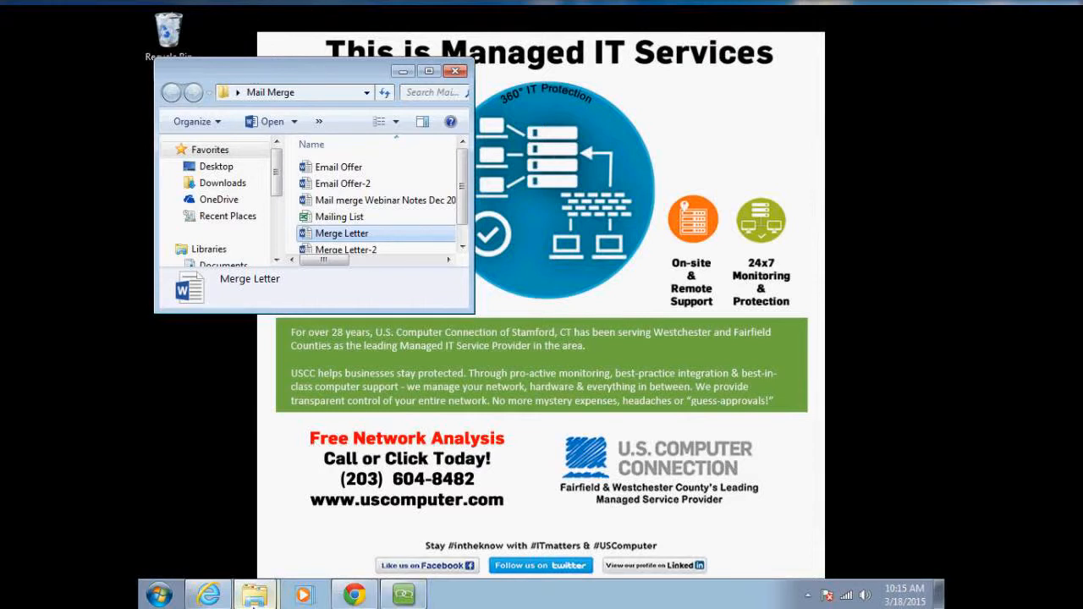
{"action": "left_click", "coordinate": [164, 598]}
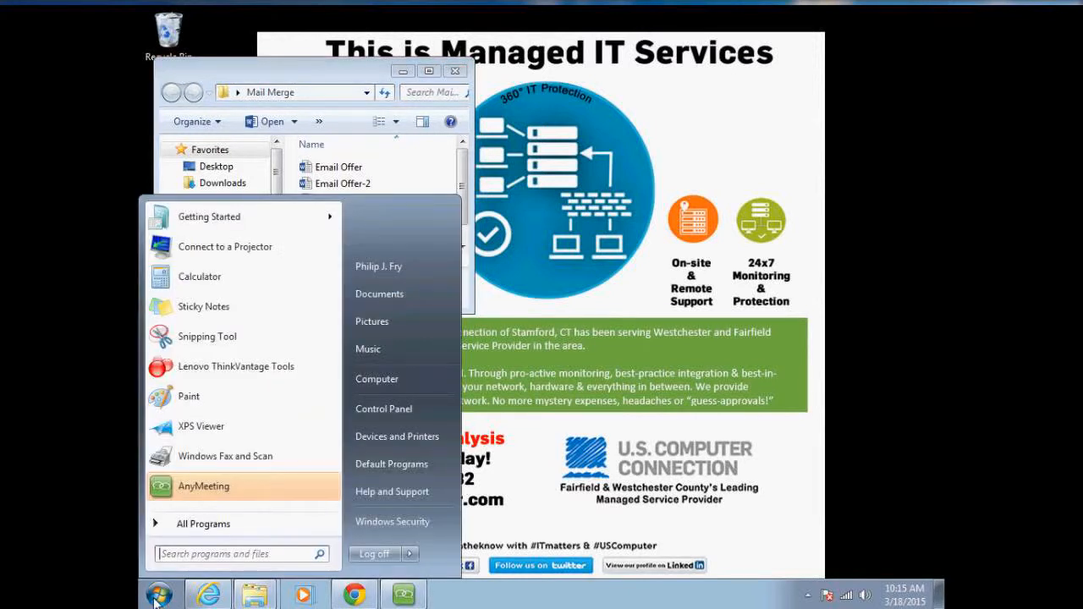
{"action": "left_click", "coordinate": [204, 525]}
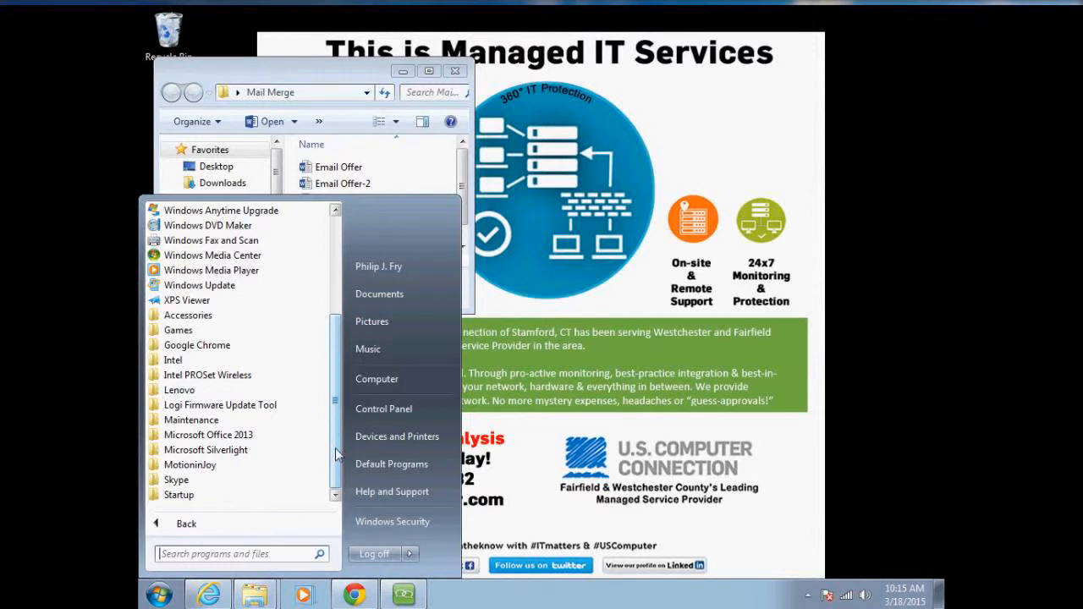
{"action": "left_click", "coordinate": [252, 437]}
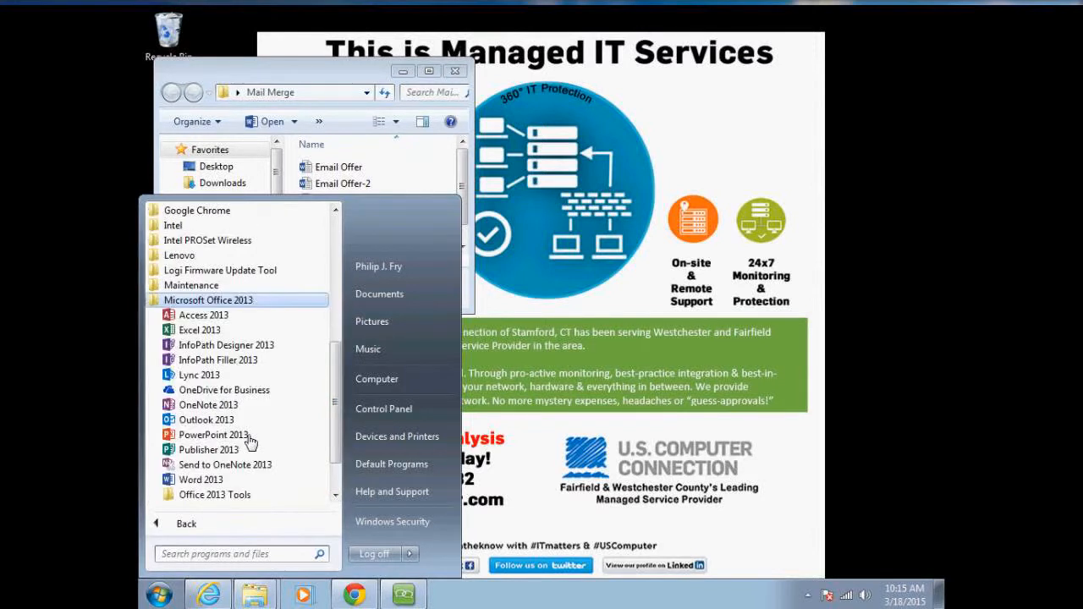
{"action": "left_click", "coordinate": [210, 479]}
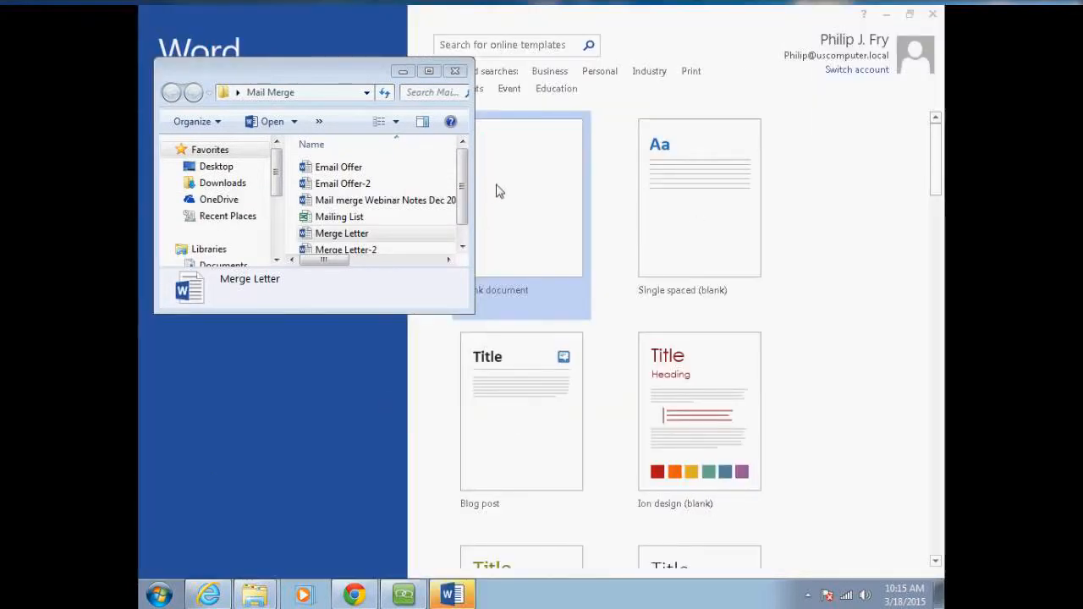
{"action": "left_click", "coordinate": [401, 71]}
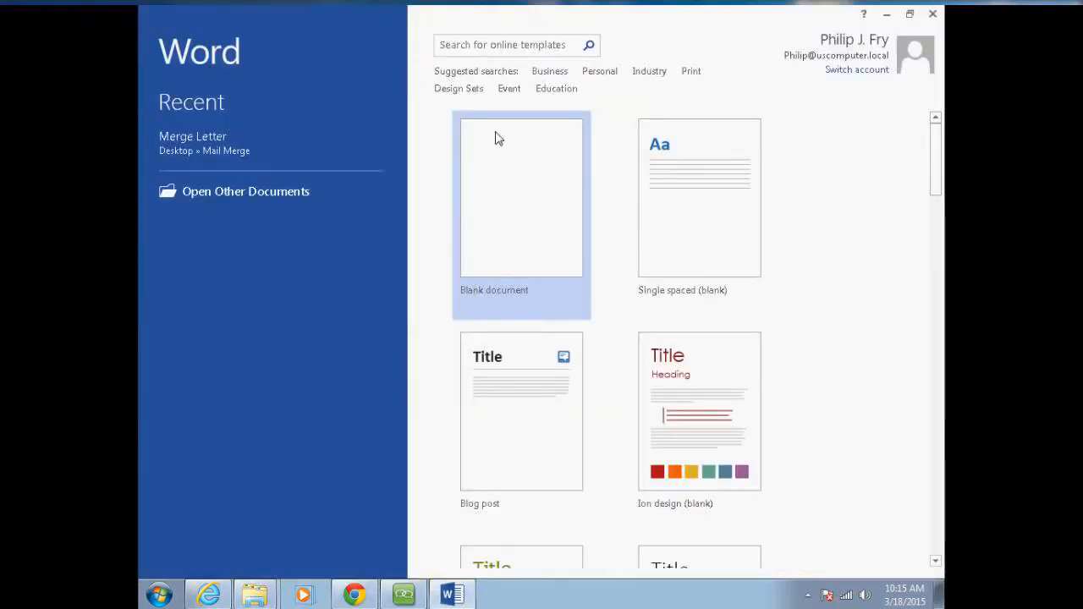
{"action": "left_click", "coordinate": [546, 251]}
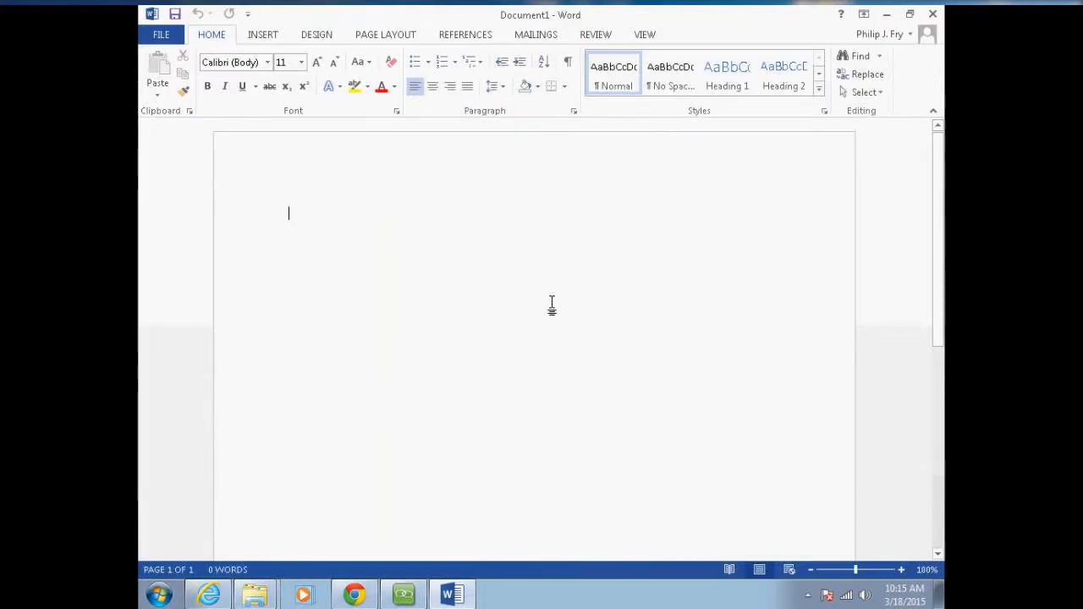
Start the step-by-step mail merge wizard for labels and set the starting document to a changed document layout
{"action": "left_click", "coordinate": [532, 38]}
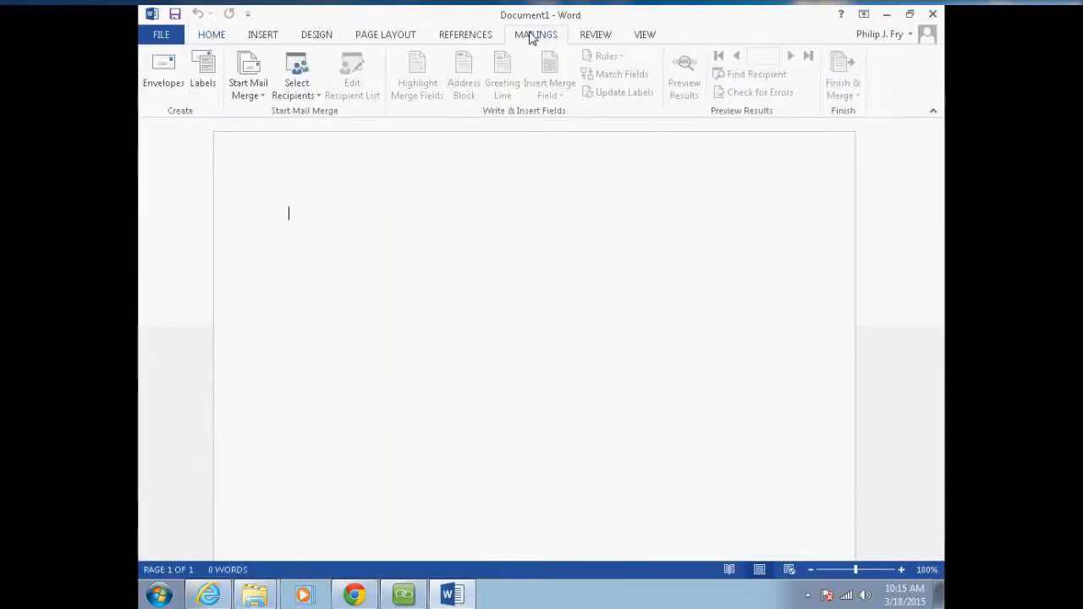
{"action": "left_click", "coordinate": [262, 100]}
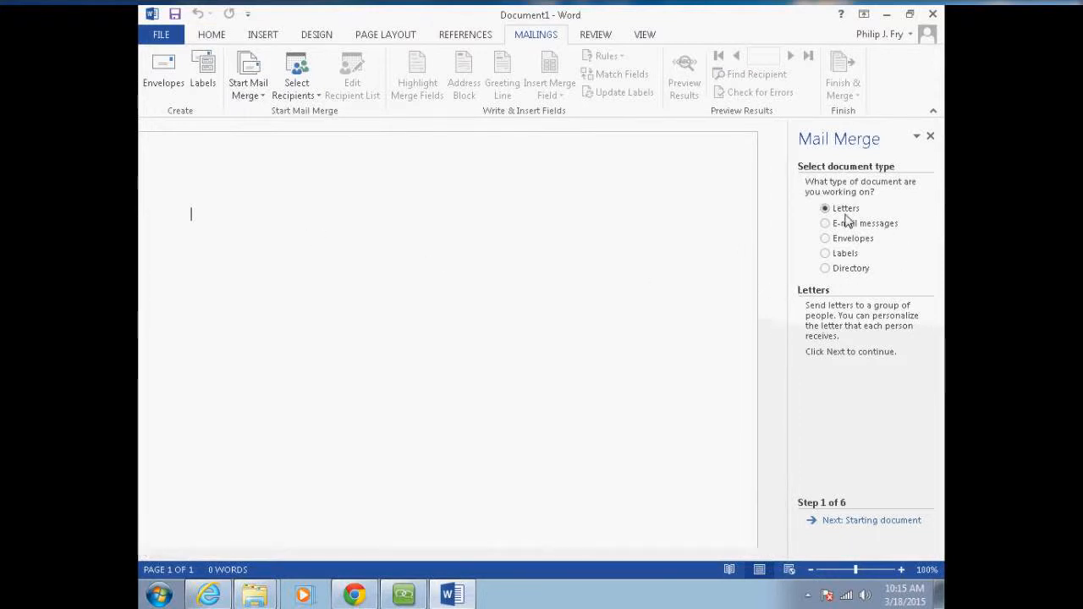
{"action": "left_click", "coordinate": [824, 253]}
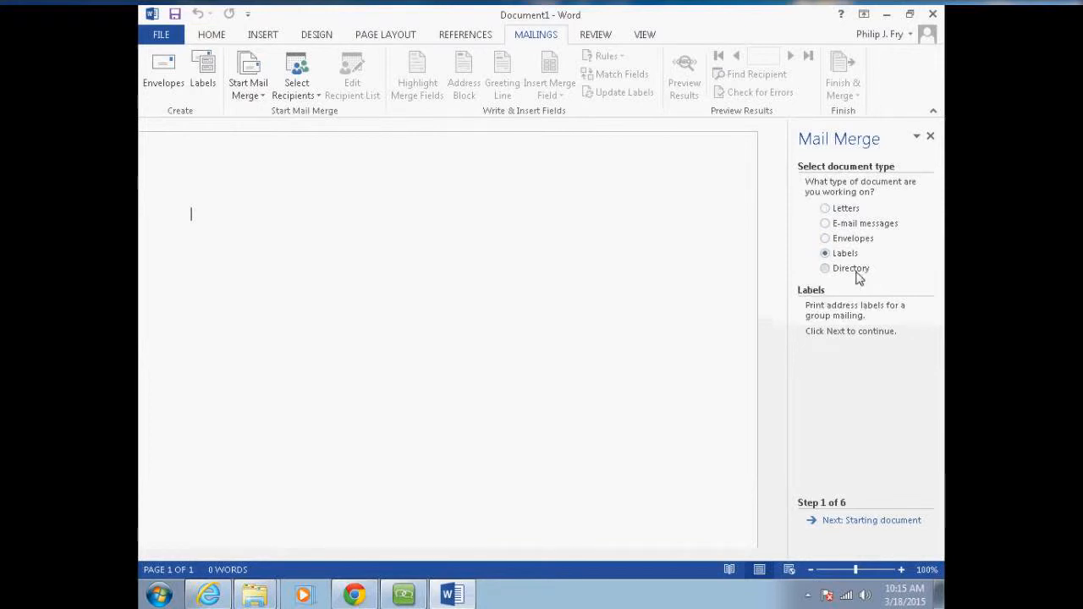
{"action": "left_click", "coordinate": [860, 524]}
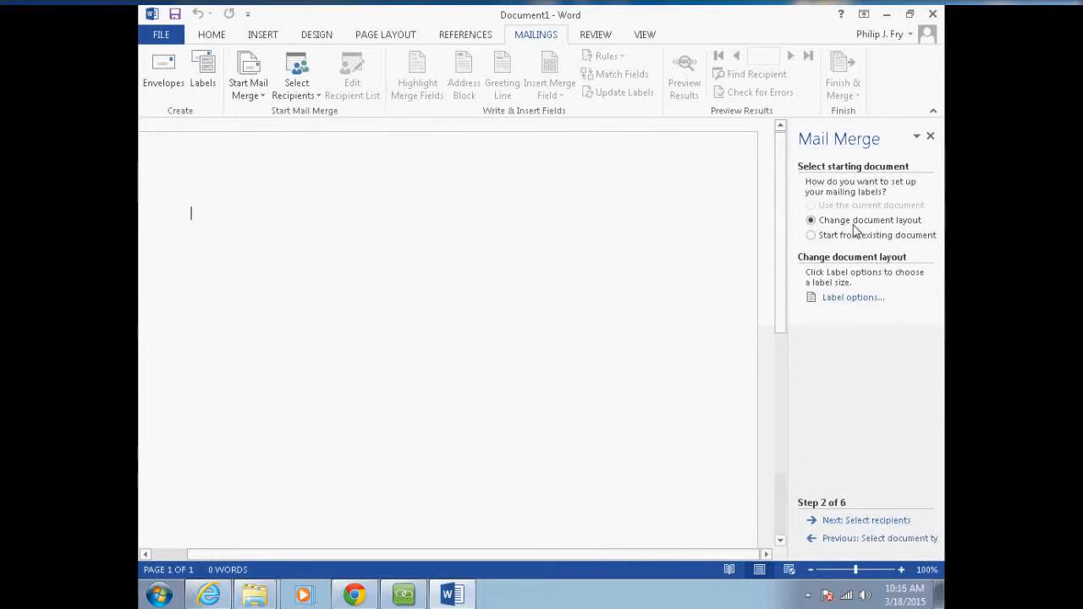
{"action": "left_click", "coordinate": [810, 236]}
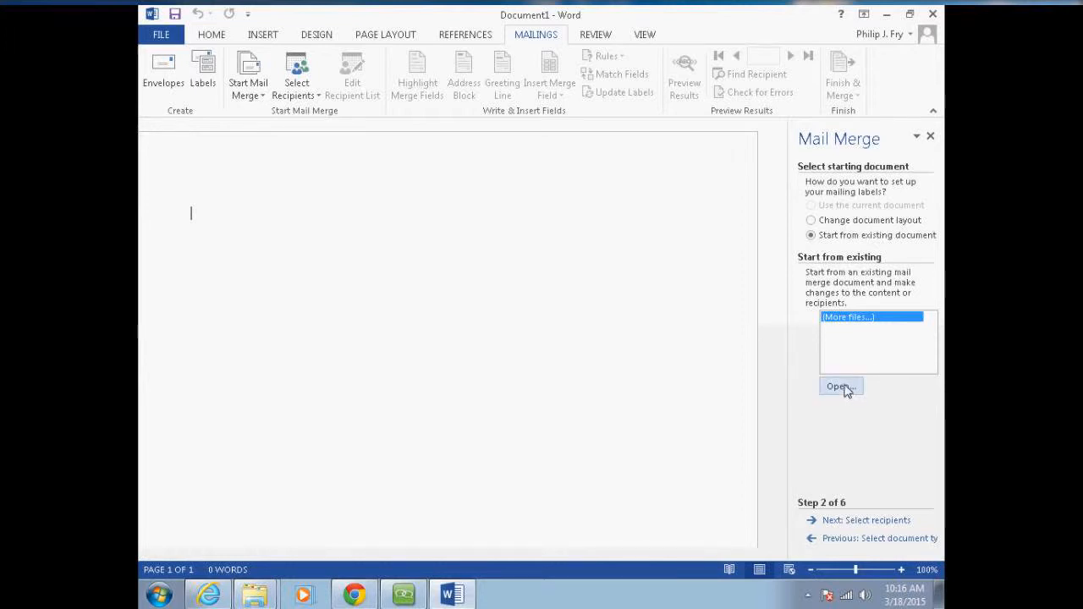
{"action": "left_click", "coordinate": [812, 221]}
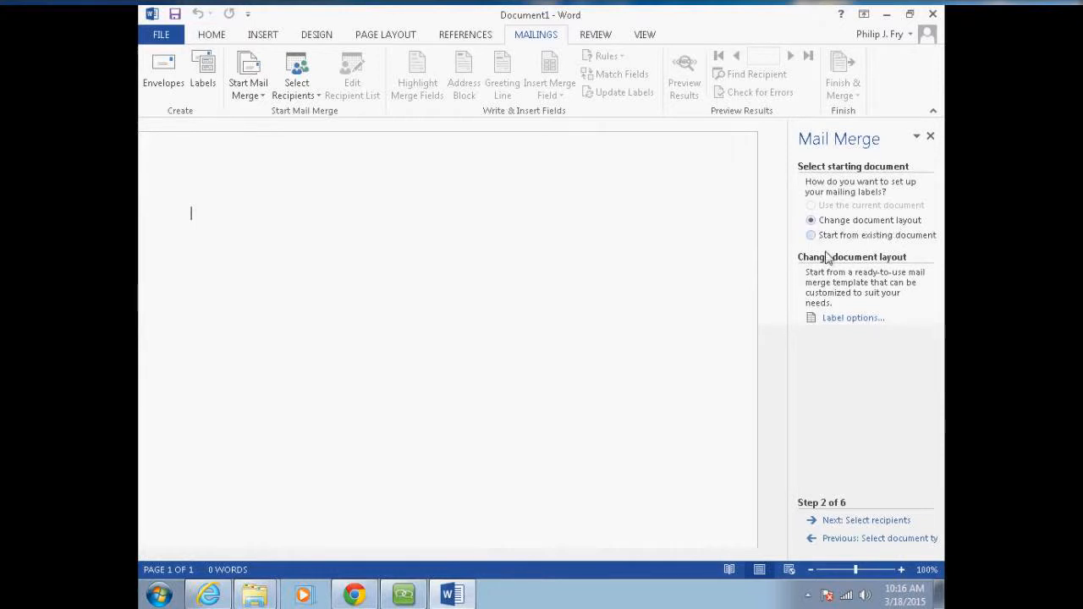
Set the label layout to vendor Avery US Letter, product 55160 Easy Peel Repositionable Address Labels
{"action": "left_click", "coordinate": [842, 321]}
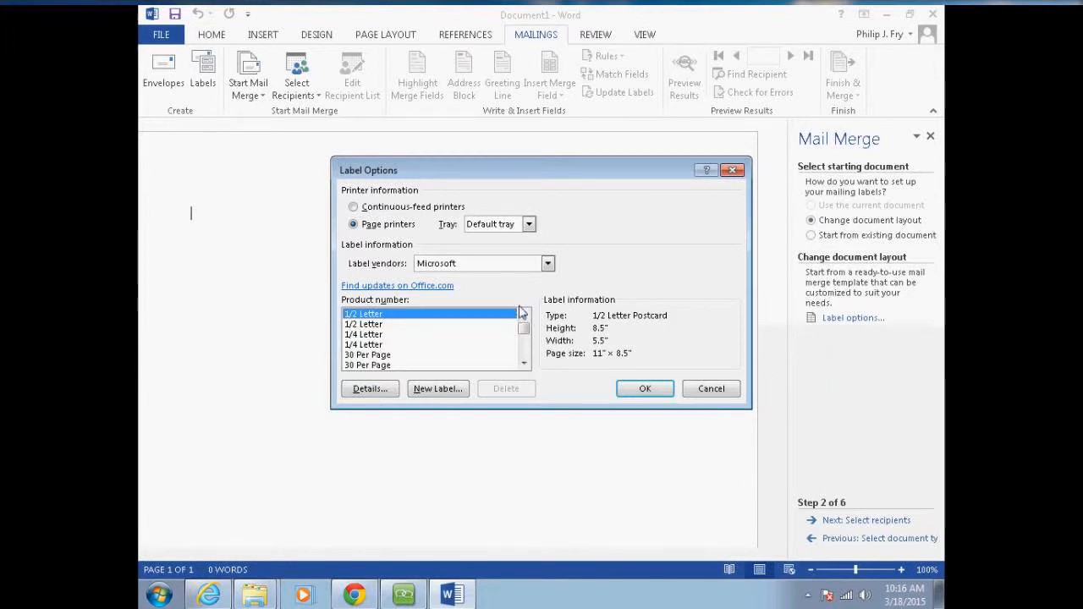
{"action": "left_click", "coordinate": [548, 263]}
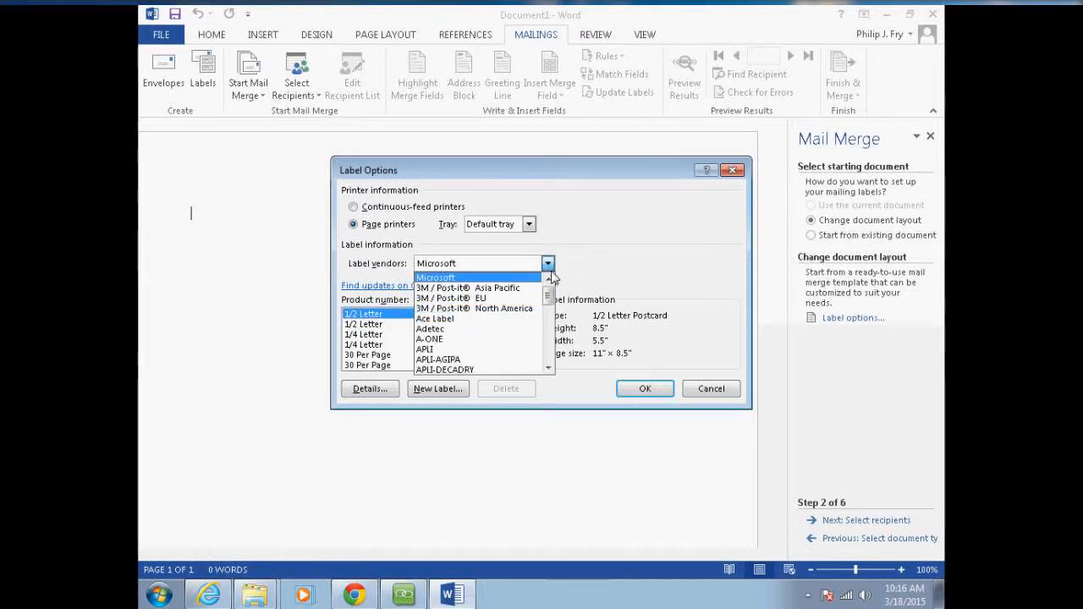
{"action": "left_click", "coordinate": [547, 342]}
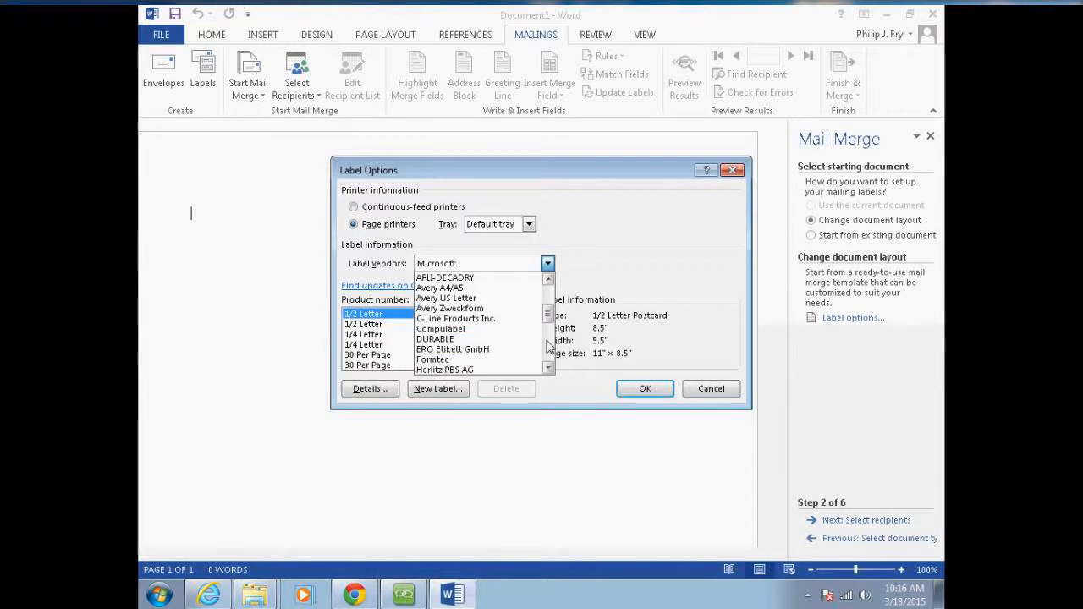
{"action": "left_click", "coordinate": [455, 299]}
{"action": "scroll", "coordinate": [526, 341], "scroll_direction": "down", "scroll_amount": 4}
{"action": "left_click_drag", "start_coordinate": [527, 340], "coordinate": [520, 355]}
{"action": "left_click", "coordinate": [519, 361]}
{"action": "left_click", "coordinate": [519, 361]}
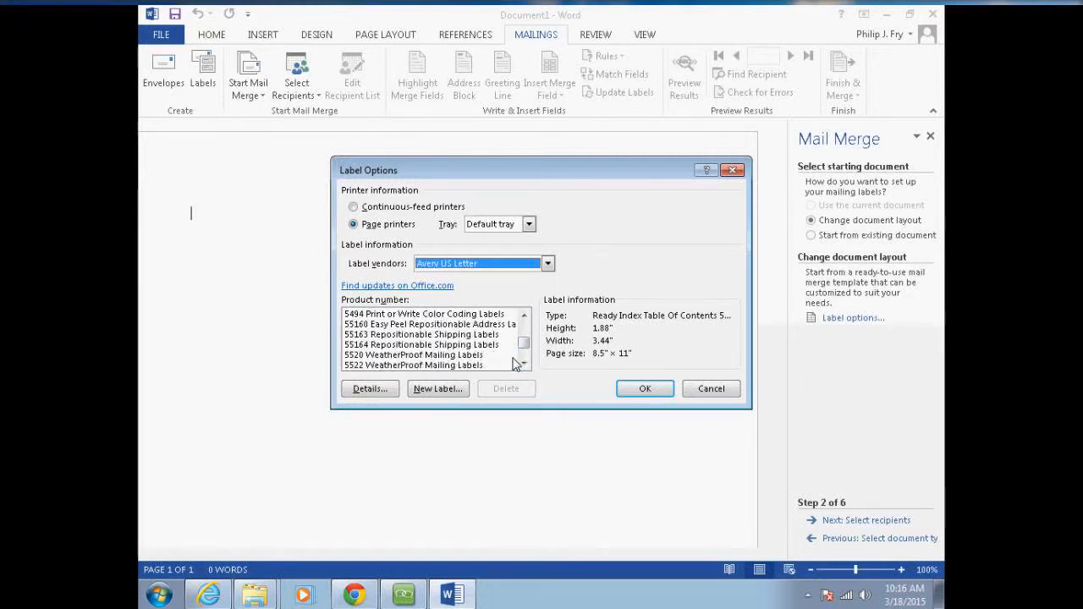
{"action": "left_click", "coordinate": [374, 327]}
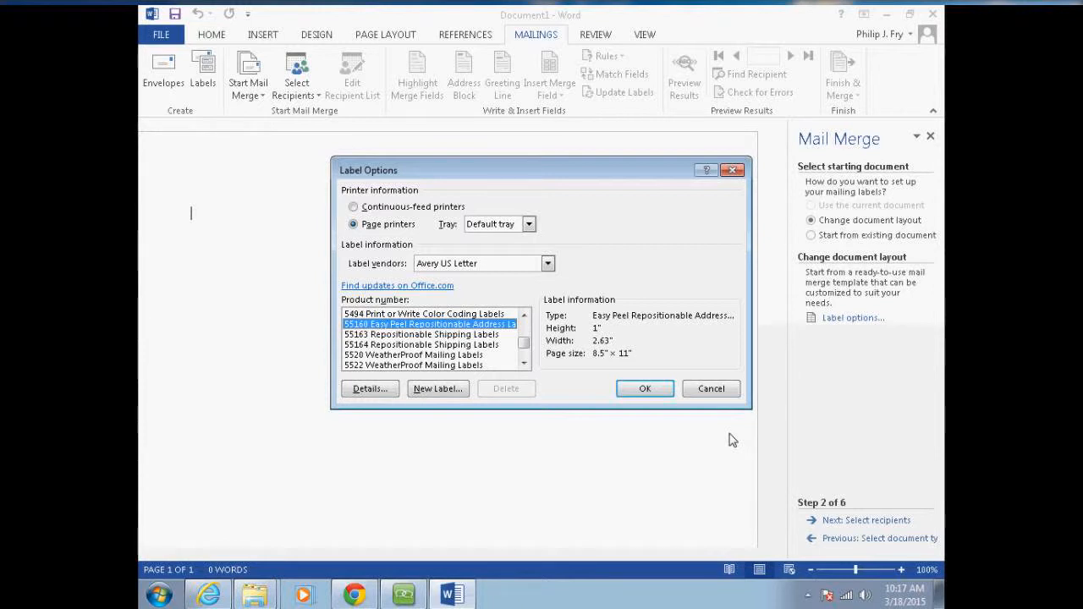
{"action": "left_click", "coordinate": [643, 389]}
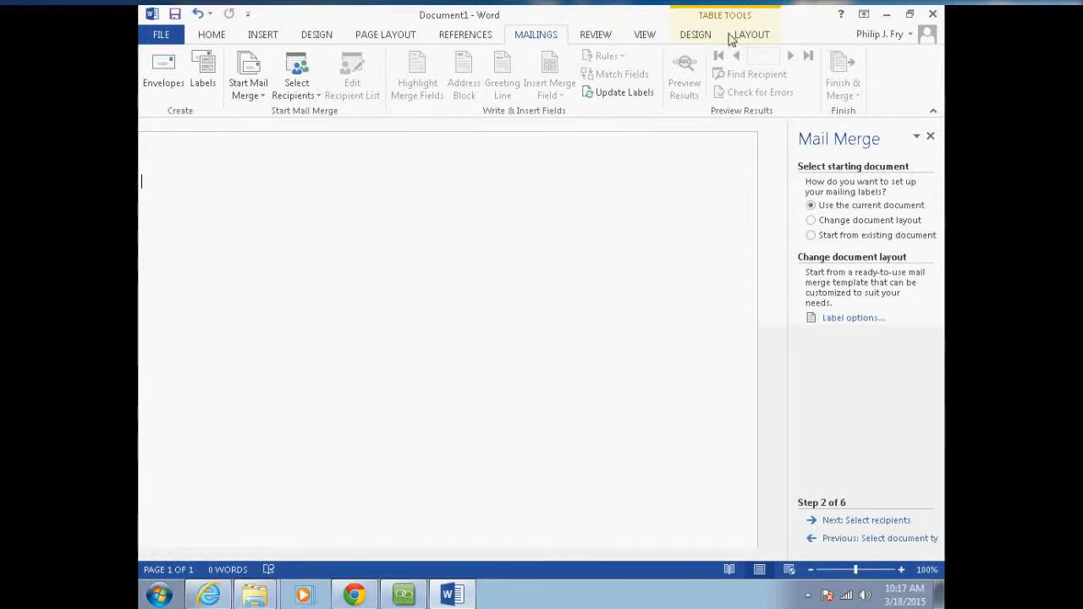
Show the gridlines of the label table and return to the mail merge tools
{"action": "left_click", "coordinate": [750, 36]}
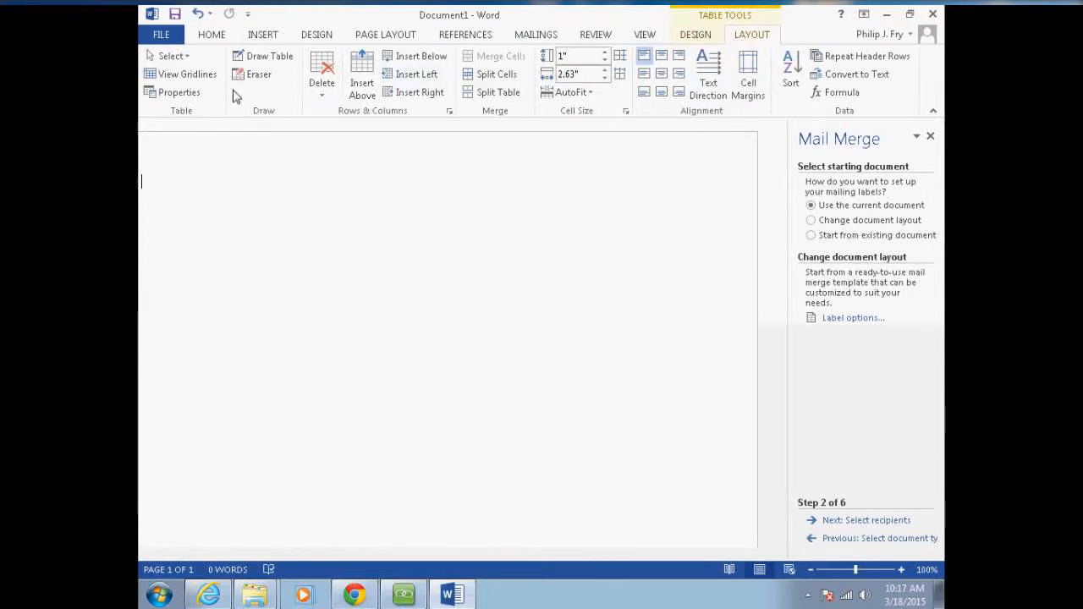
{"action": "left_click", "coordinate": [198, 76]}
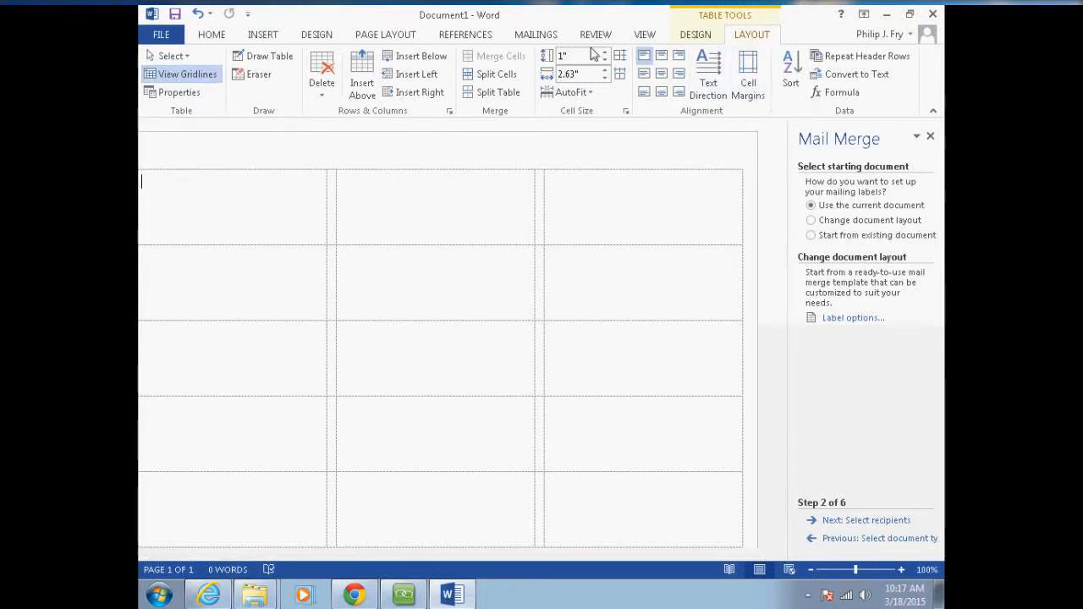
{"action": "left_click", "coordinate": [528, 37]}
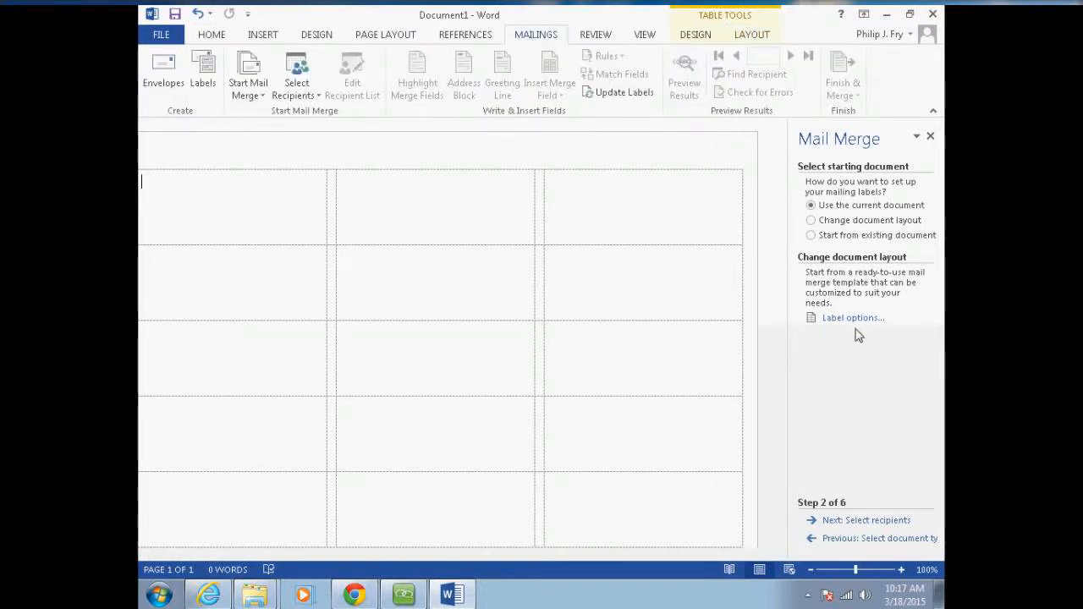
Use the import table of the Mailing List workbook in the desktop's Mail Merge folder as the recipient list, keeping all recipients
{"action": "left_click", "coordinate": [866, 522]}
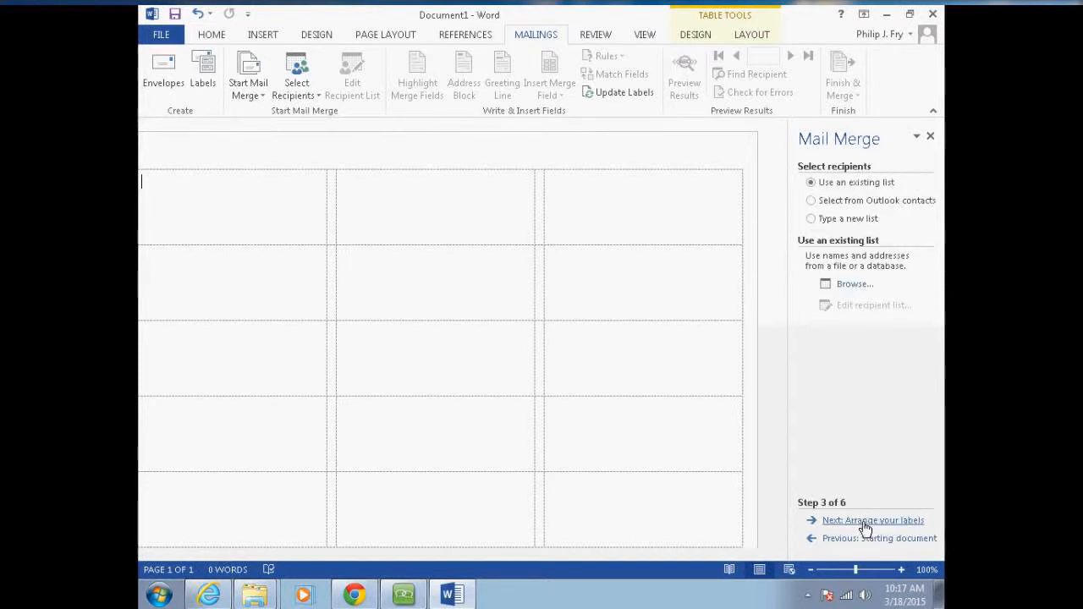
{"action": "left_click", "coordinate": [854, 284]}
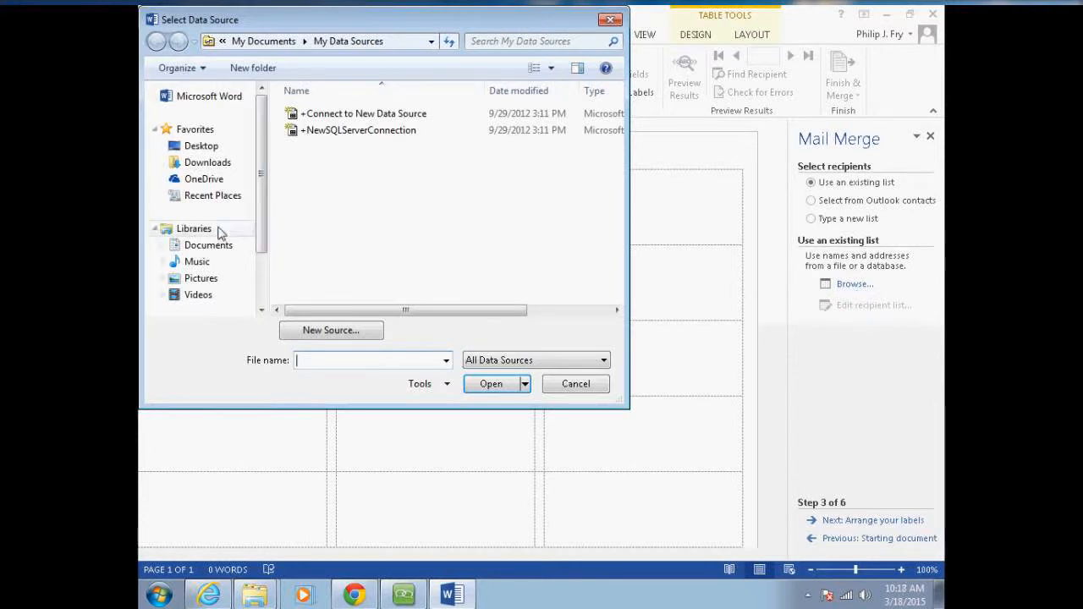
{"action": "left_click_drag", "start_coordinate": [261, 208], "coordinate": [262, 290]}
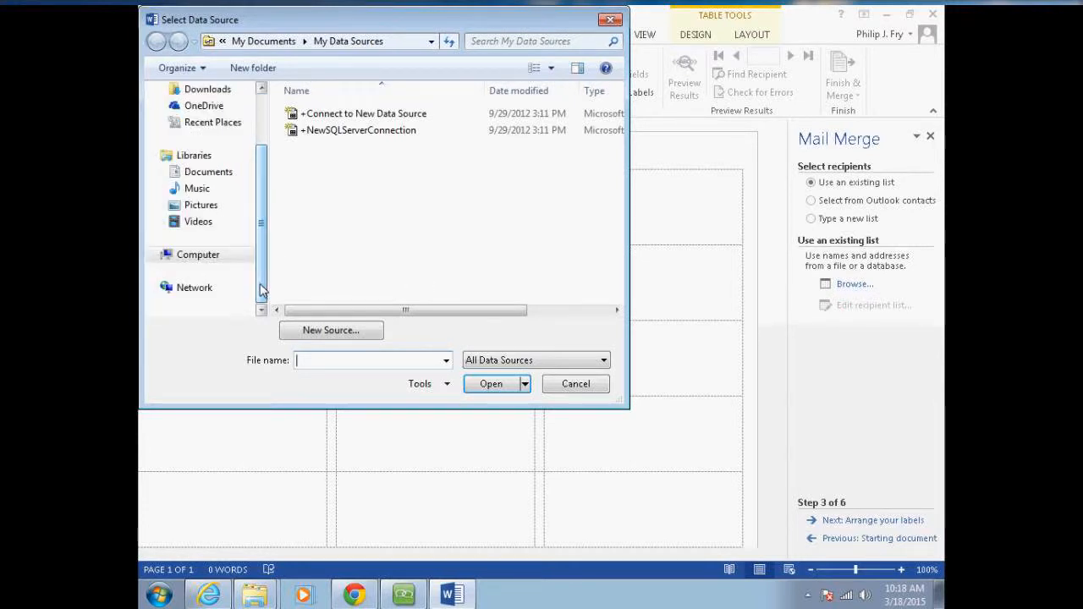
{"action": "left_click_drag", "start_coordinate": [261, 240], "coordinate": [268, 103]}
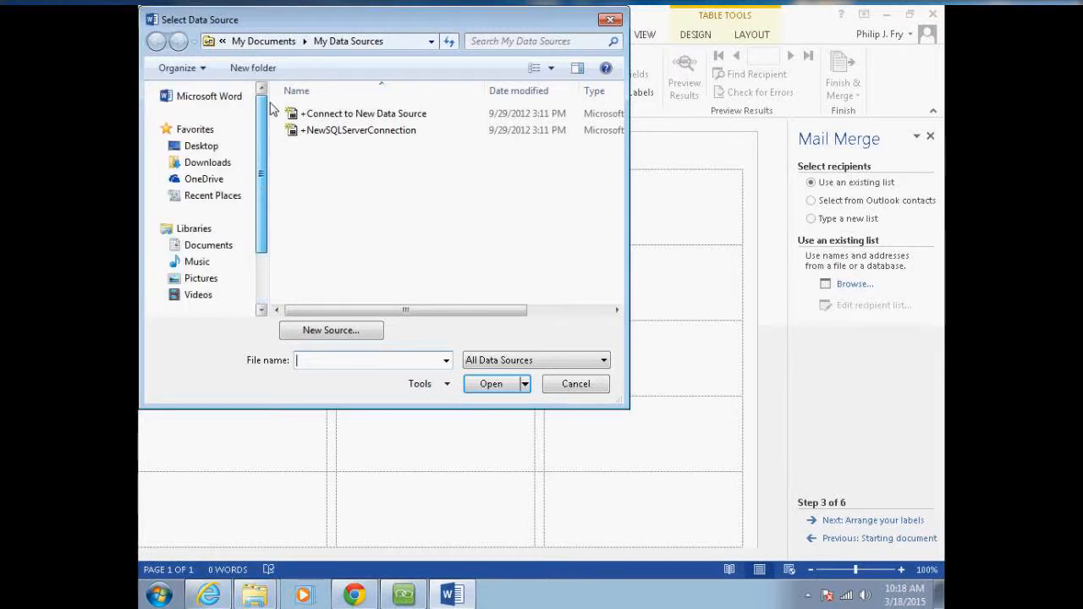
{"action": "left_click", "coordinate": [222, 146]}
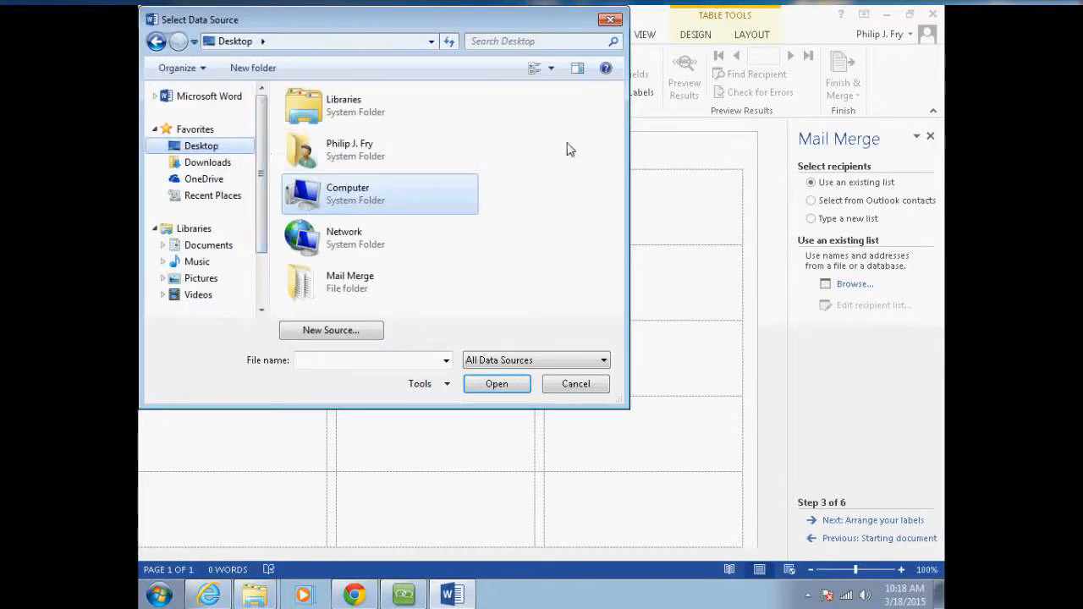
{"action": "double_click", "coordinate": [356, 288]}
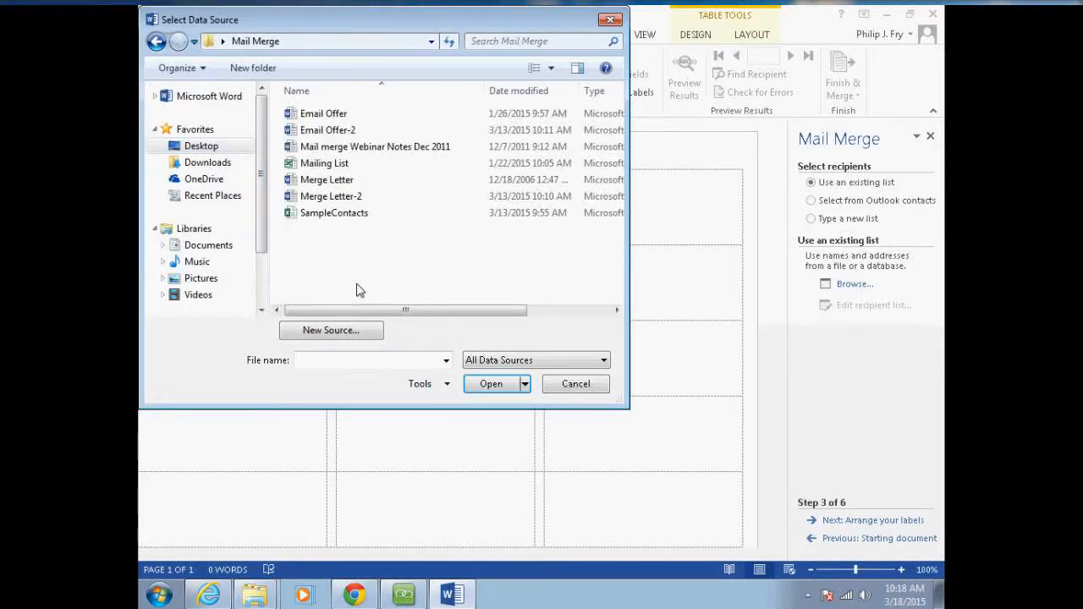
{"action": "double_click", "coordinate": [322, 165]}
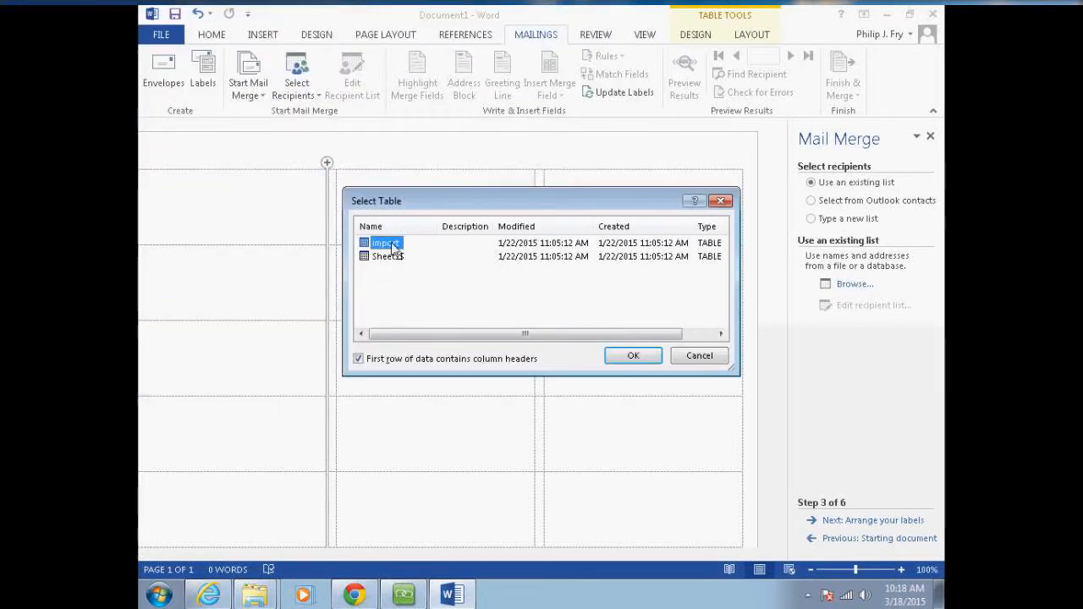
{"action": "left_click", "coordinate": [641, 358]}
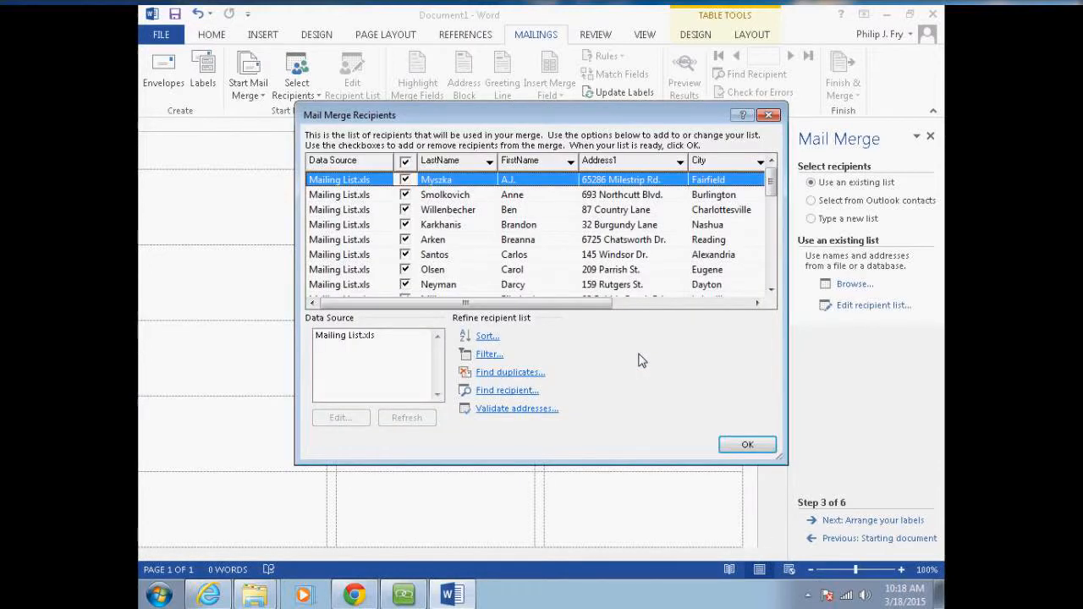
{"action": "mouse_move", "coordinate": [770, 193]}
{"action": "left_mouse_down"}
{"action": "mouse_move", "coordinate": [770, 266]}
{"action": "mouse_move", "coordinate": [768, 173]}
{"action": "left_mouse_up"}
{"action": "left_click", "coordinate": [748, 446]}
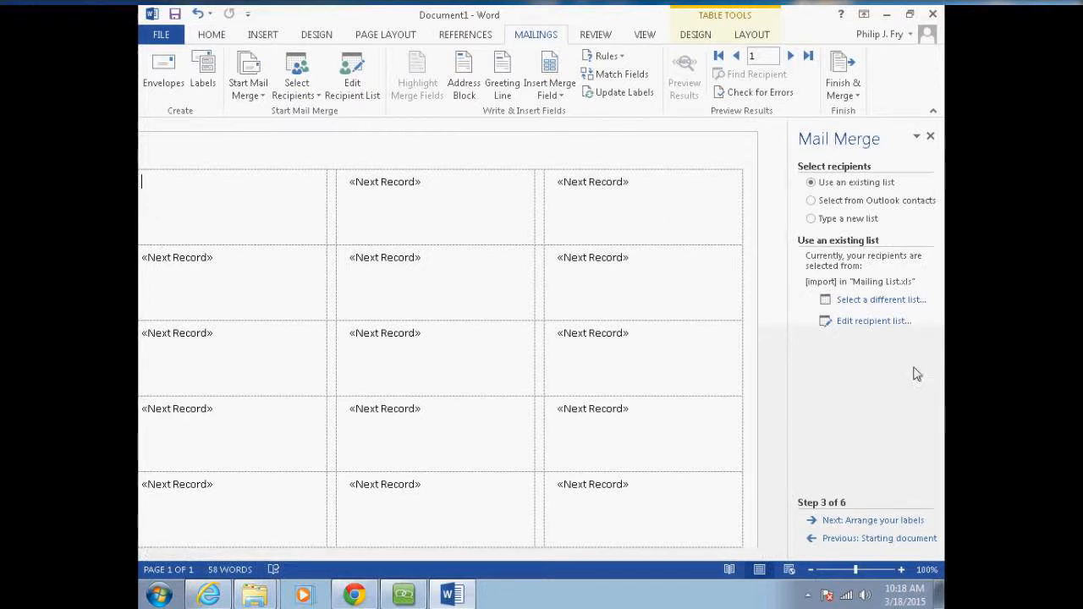
Insert an address block into the first label with recipient names in the Mr. Josh Randall Jr. format
{"action": "left_click", "coordinate": [873, 521]}
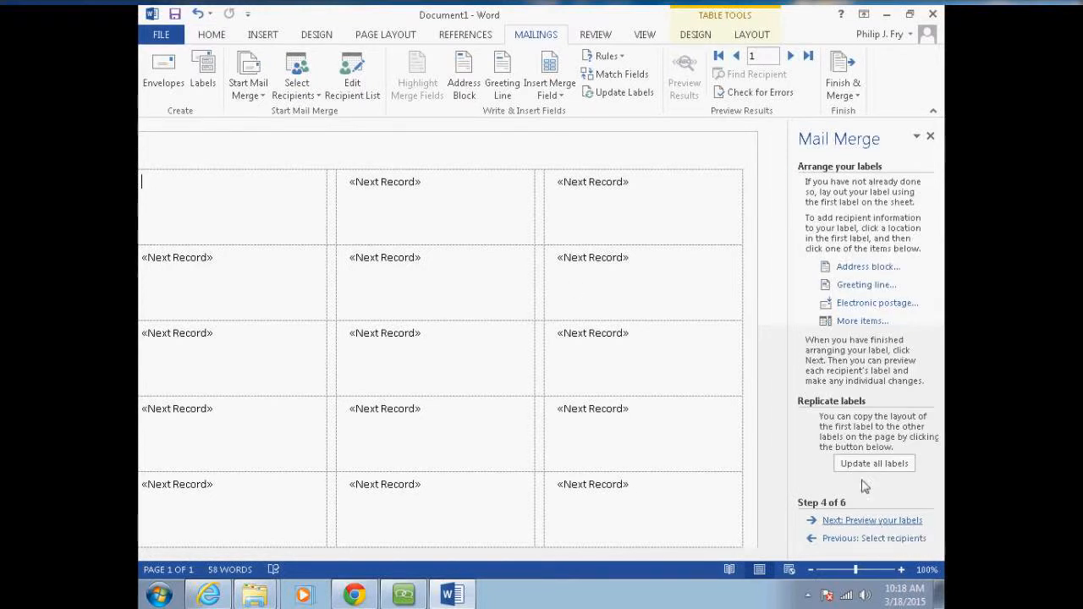
{"action": "left_click", "coordinate": [866, 267]}
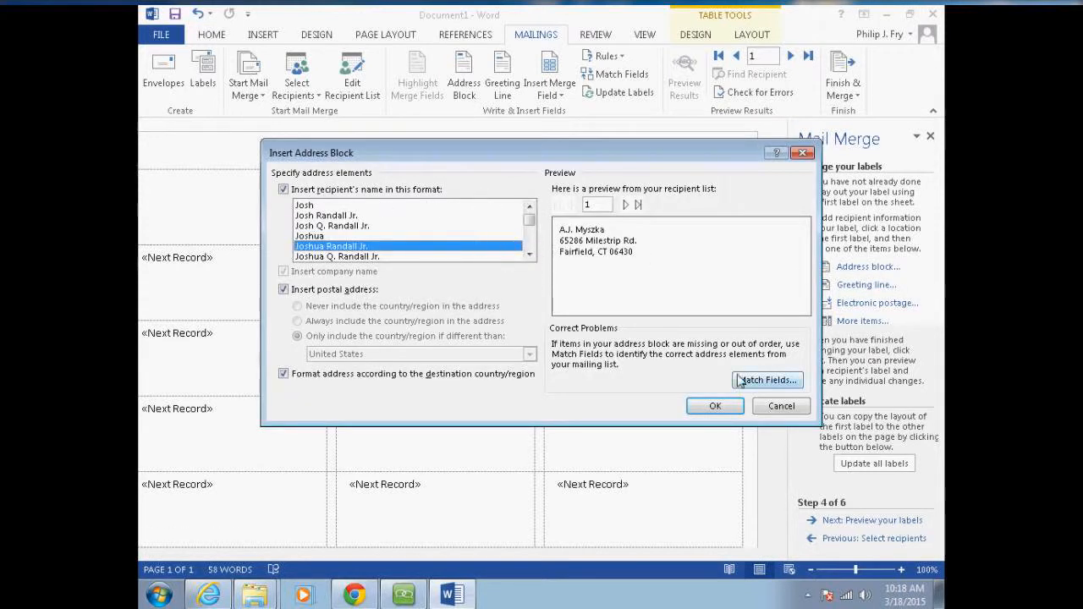
{"action": "left_click", "coordinate": [528, 255]}
{"action": "left_click", "coordinate": [528, 255]}
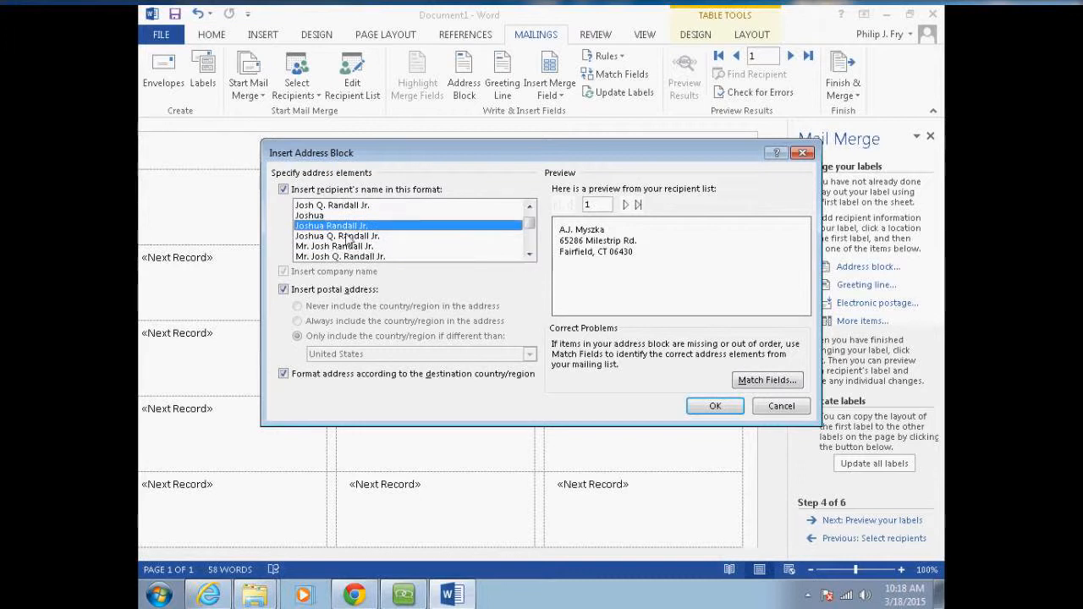
{"action": "left_click", "coordinate": [328, 245]}
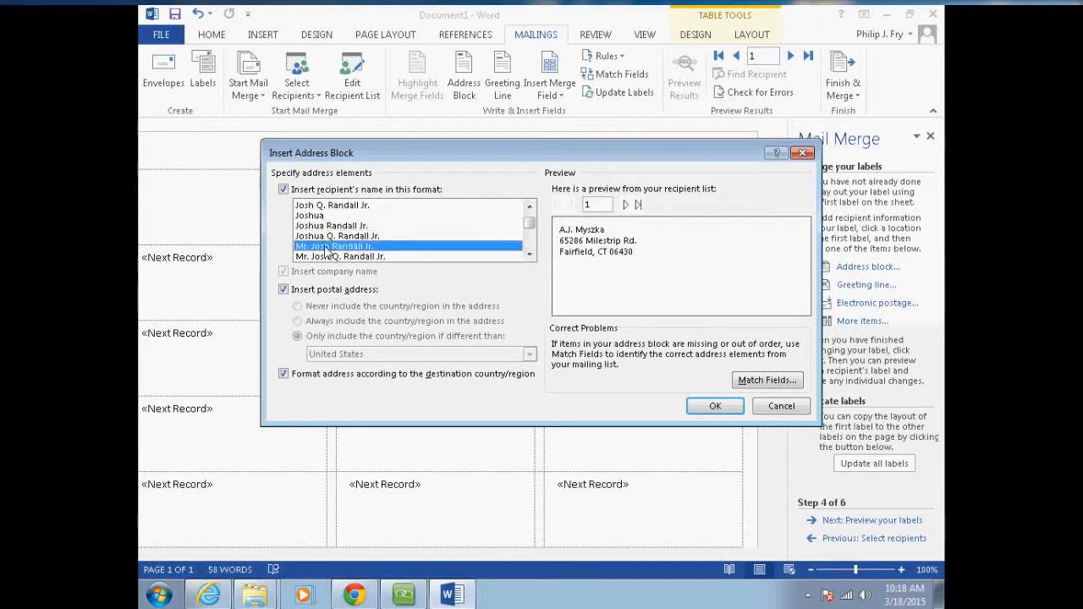
{"action": "left_click", "coordinate": [715, 407]}
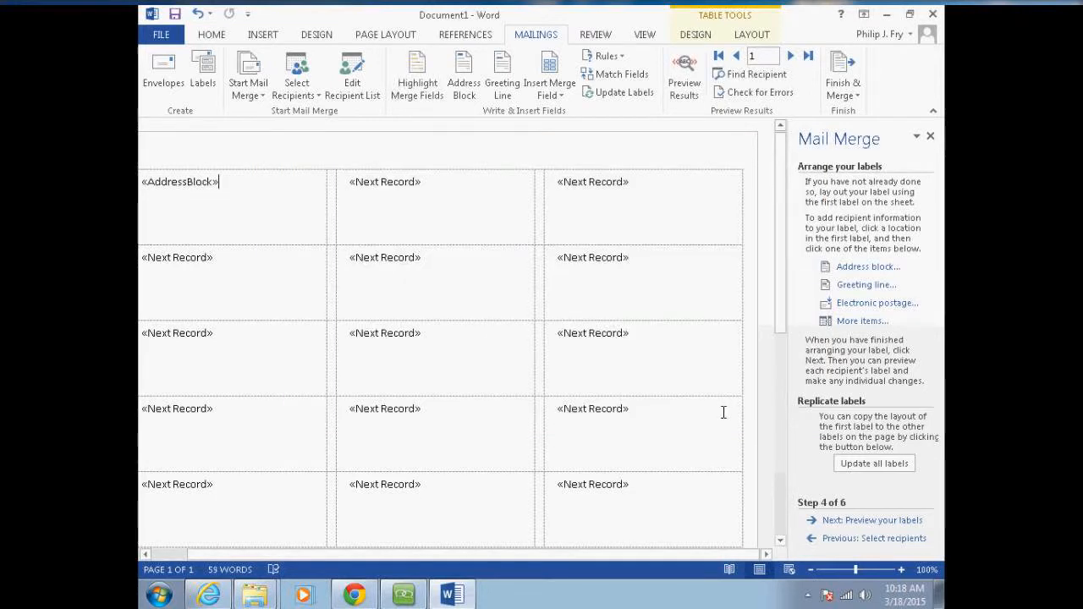
Replicate the first label's address block to all labels, preview the merged labels and return to arranging them
{"action": "left_click", "coordinate": [874, 464]}
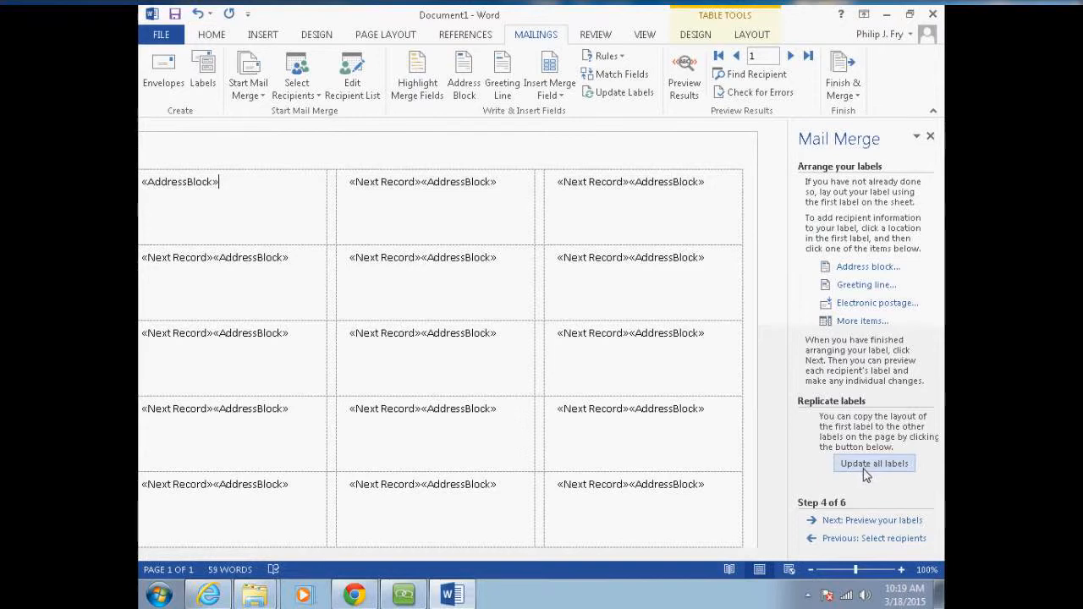
{"action": "left_click", "coordinate": [859, 522]}
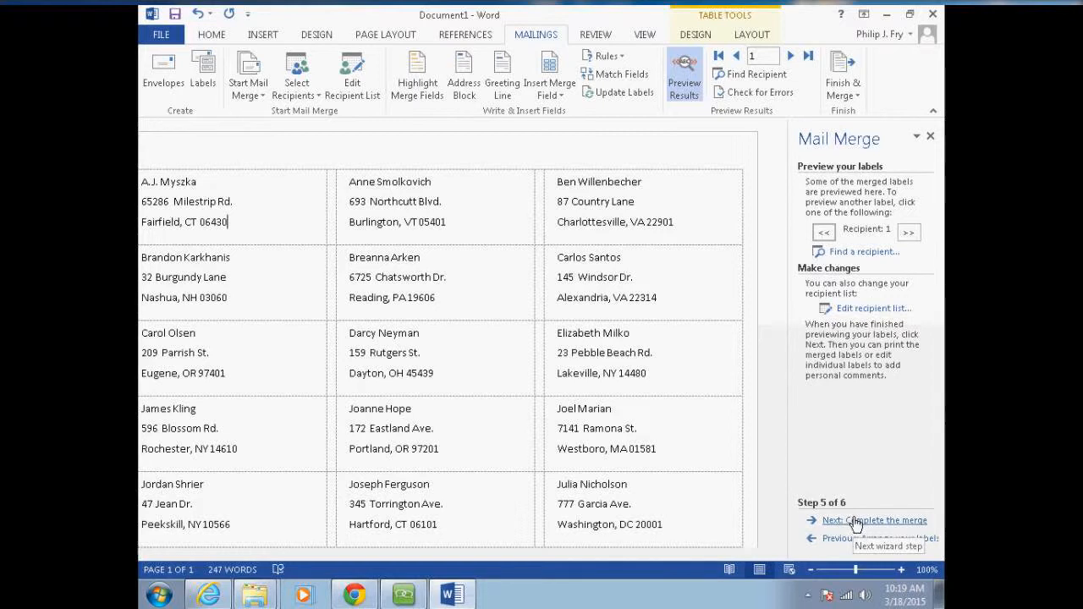
{"action": "left_click", "coordinate": [843, 538]}
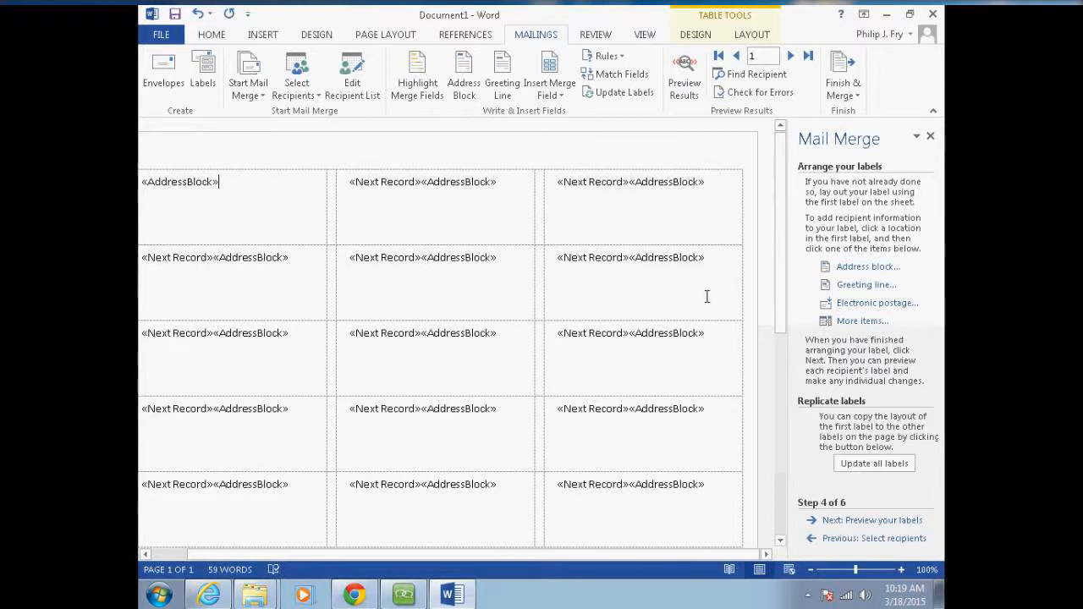
Format the text of all labels in Baskerville Old Face at size 11
{"action": "key", "text": "ctrl+a"}
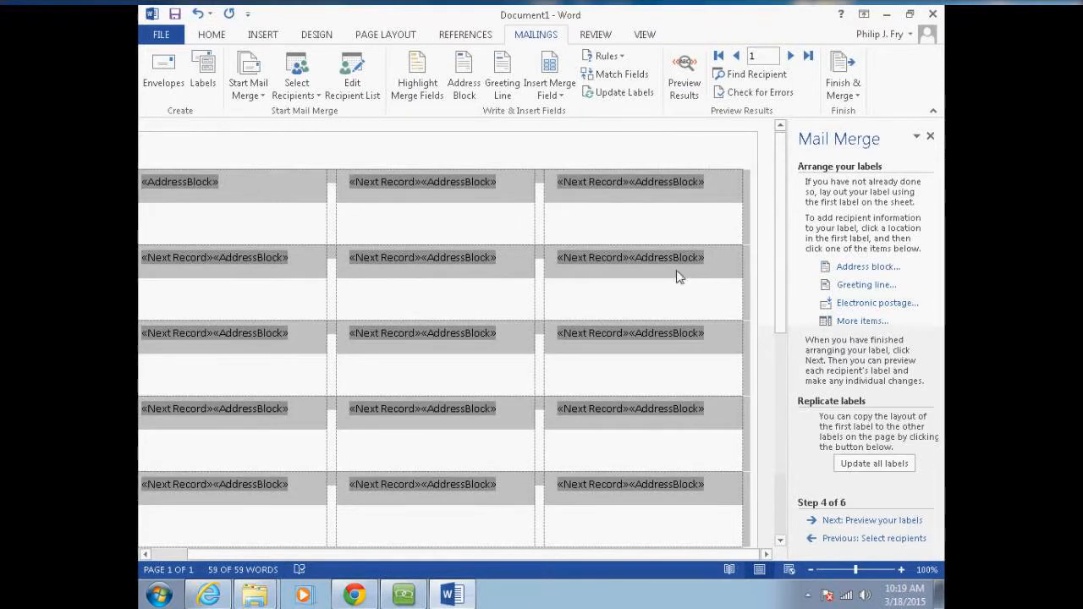
{"action": "left_click", "coordinate": [212, 34]}
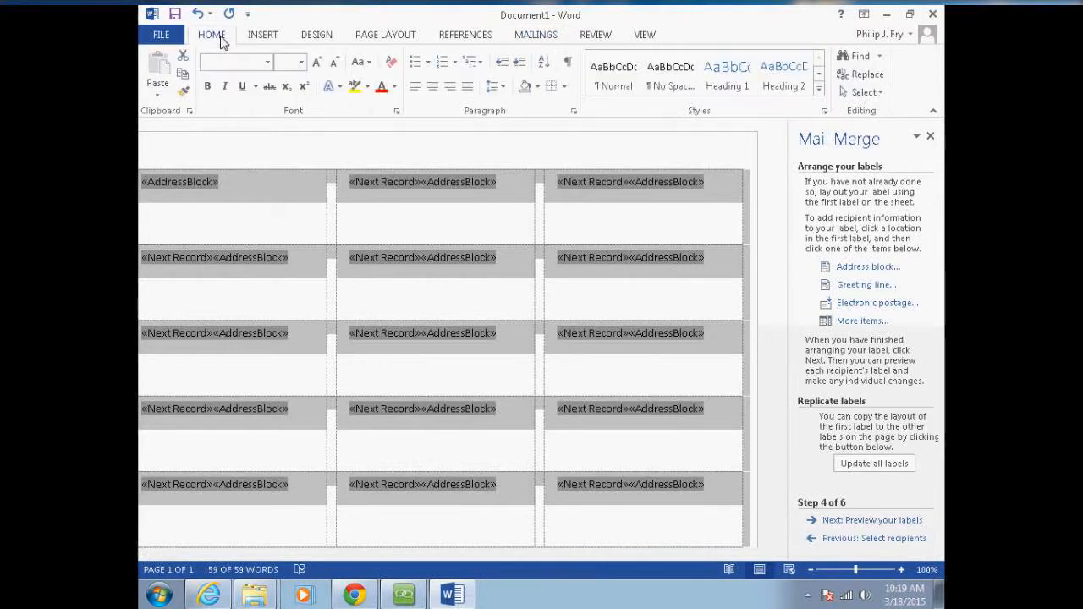
{"action": "left_click", "coordinate": [269, 63]}
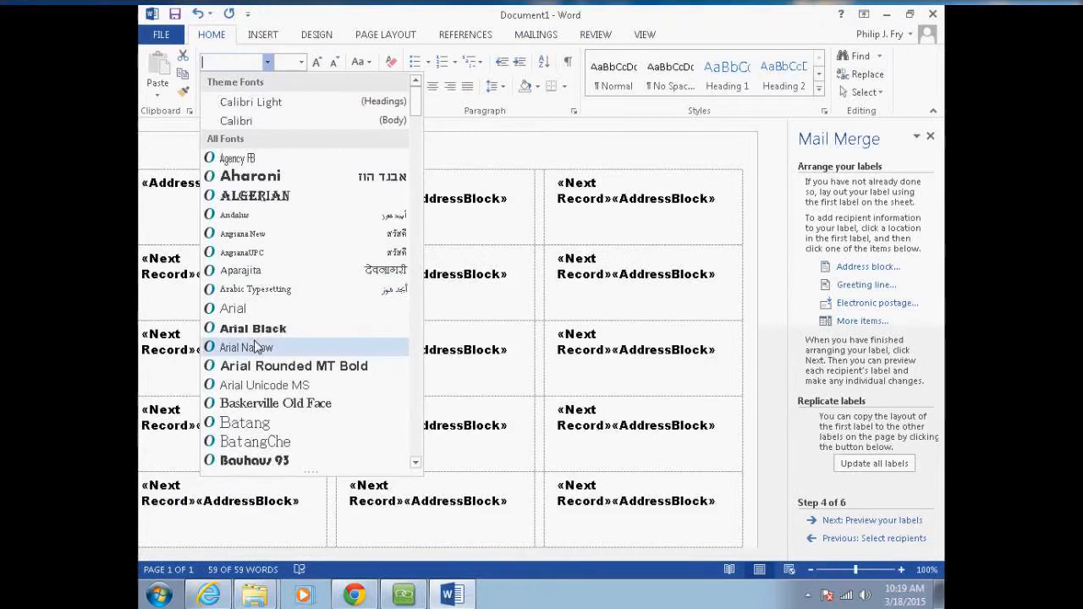
{"action": "left_click", "coordinate": [250, 407]}
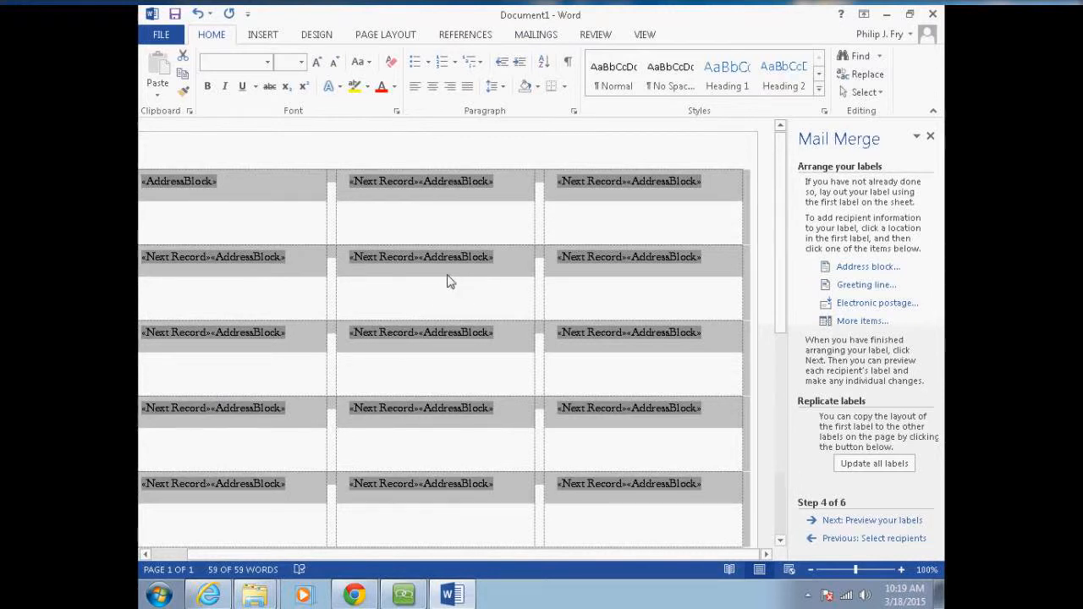
{"action": "left_click", "coordinate": [302, 63]}
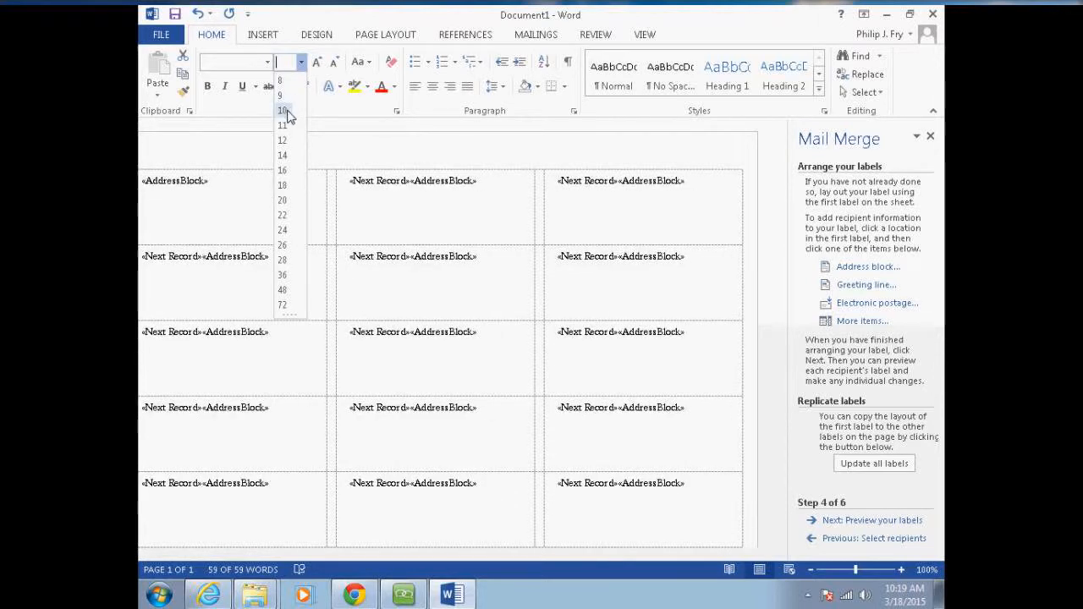
{"action": "left_click", "coordinate": [284, 125]}
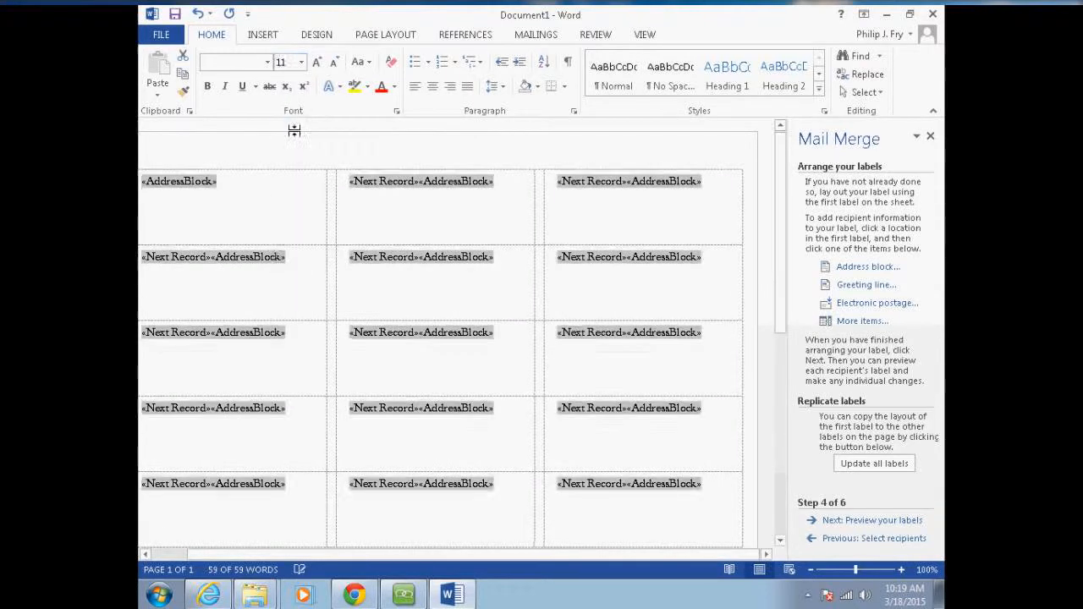
Complete the merge of all records into a new document of individual labels and look through the sheet
{"action": "left_click", "coordinate": [874, 521]}
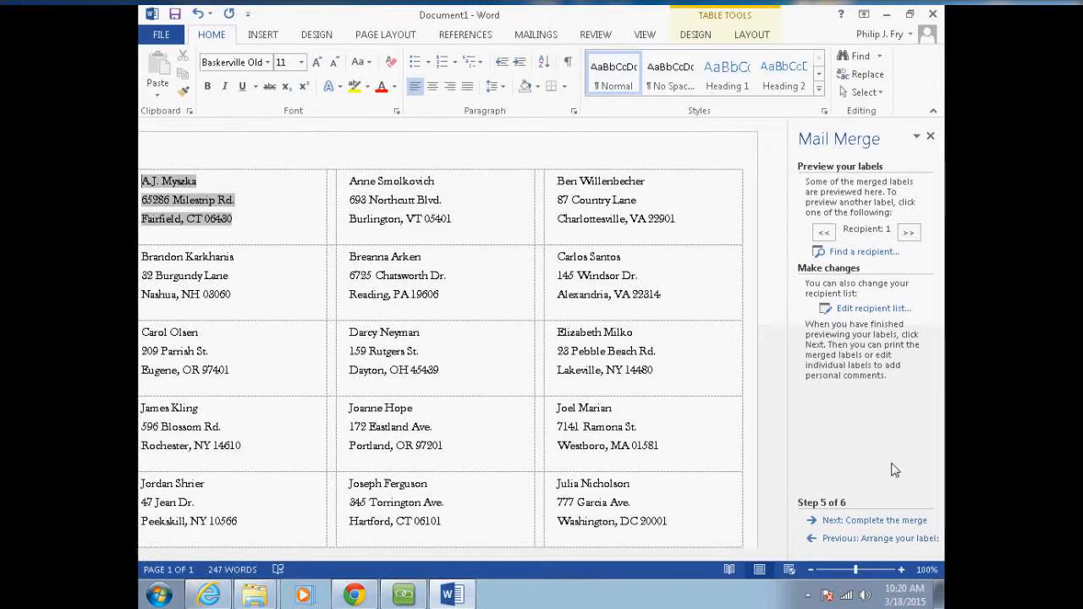
{"action": "left_click", "coordinate": [873, 523]}
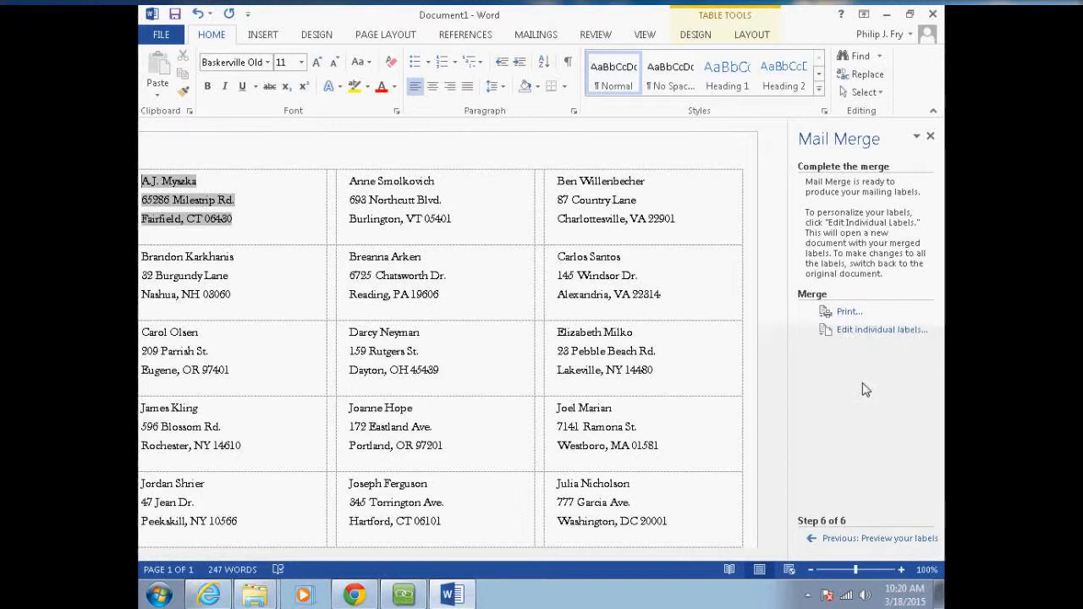
{"action": "left_click", "coordinate": [856, 332]}
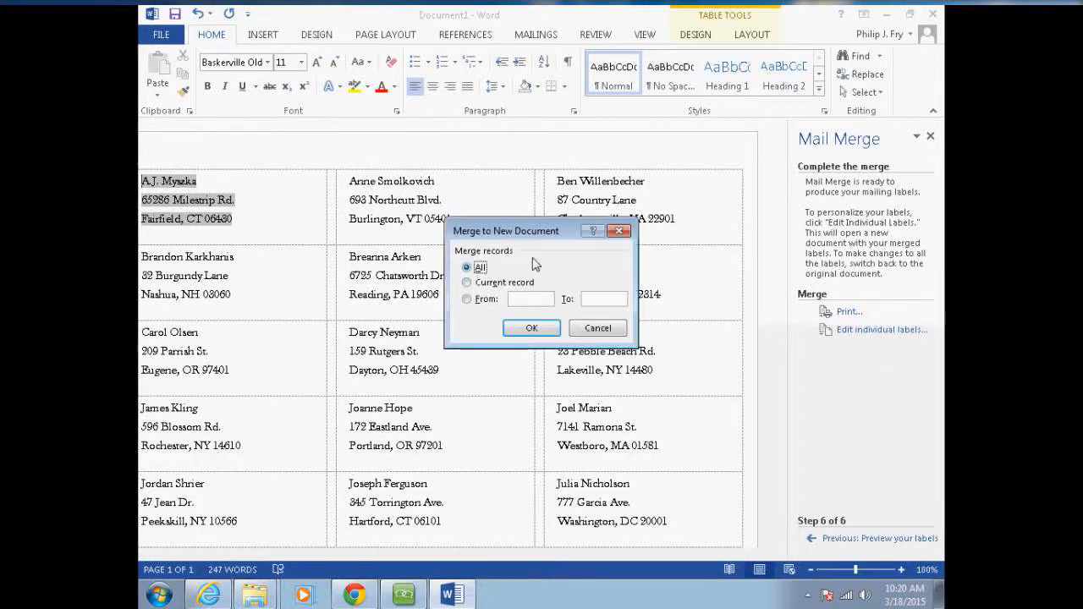
{"action": "left_click", "coordinate": [528, 329]}
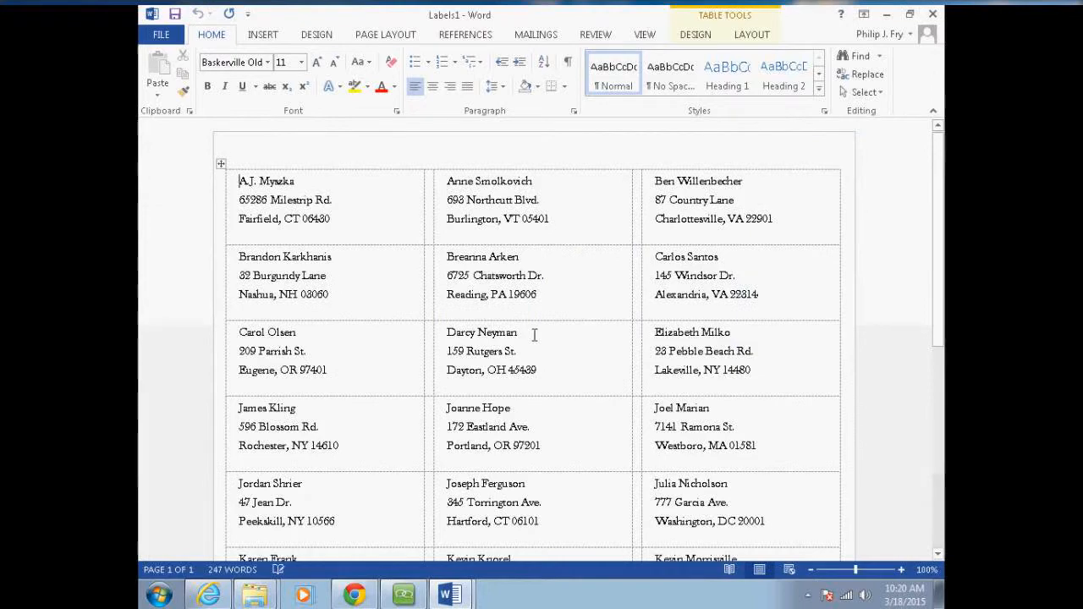
{"action": "scroll", "coordinate": [926, 374], "scroll_direction": "down", "scroll_amount": 2}
{"action": "scroll", "coordinate": [927, 374], "scroll_direction": "down", "scroll_amount": 8}
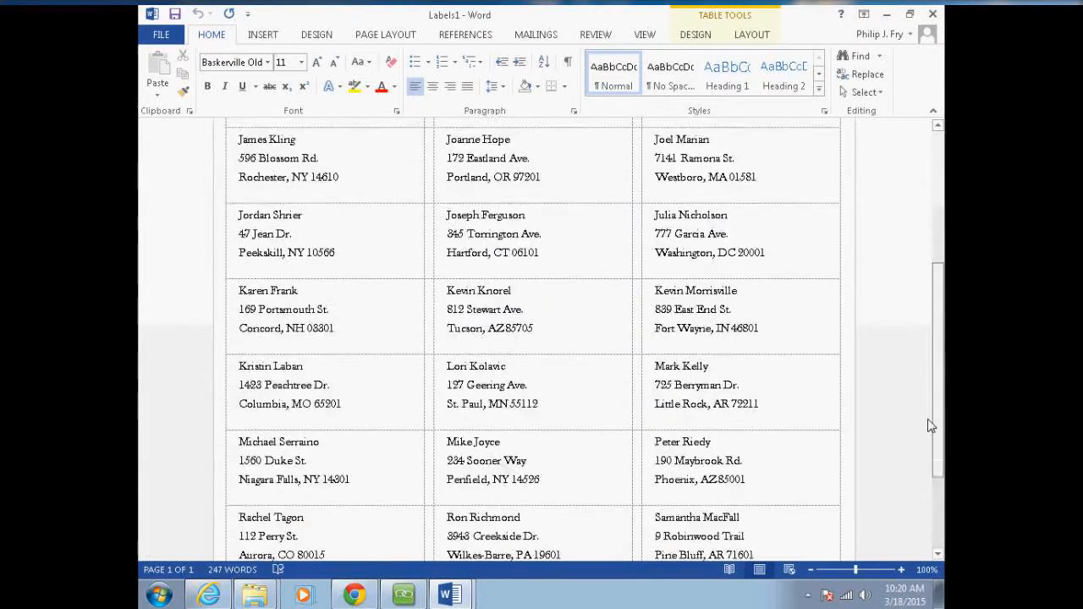
{"action": "scroll", "coordinate": [939, 490], "scroll_direction": "up", "scroll_amount": 10}
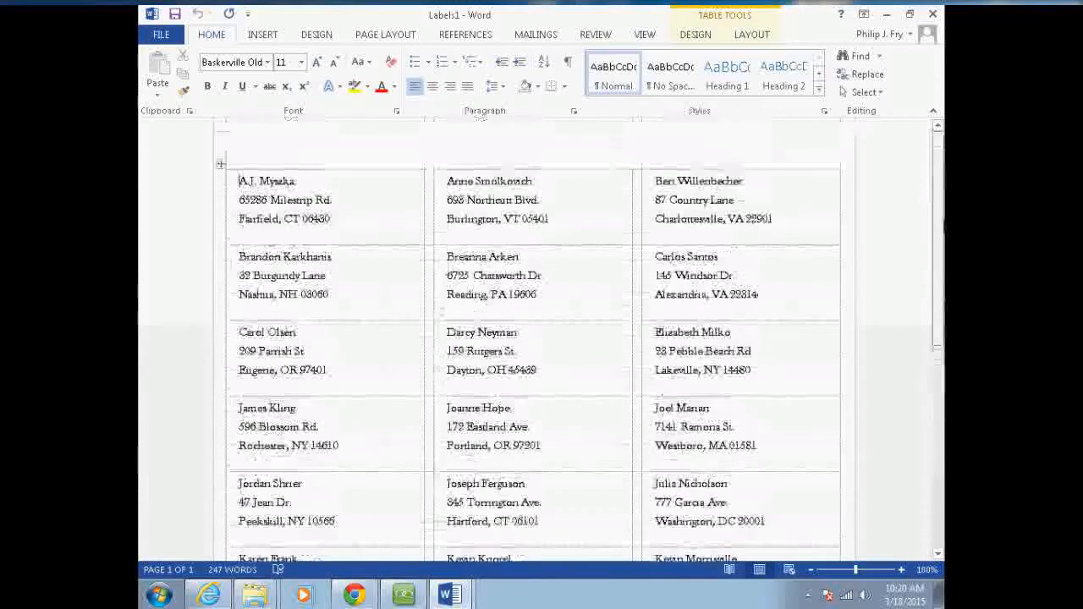
{"action": "scroll", "coordinate": [939, 491], "scroll_direction": "down", "scroll_amount": 10}
{"action": "scroll", "coordinate": [939, 499], "scroll_direction": "up", "scroll_amount": 10}
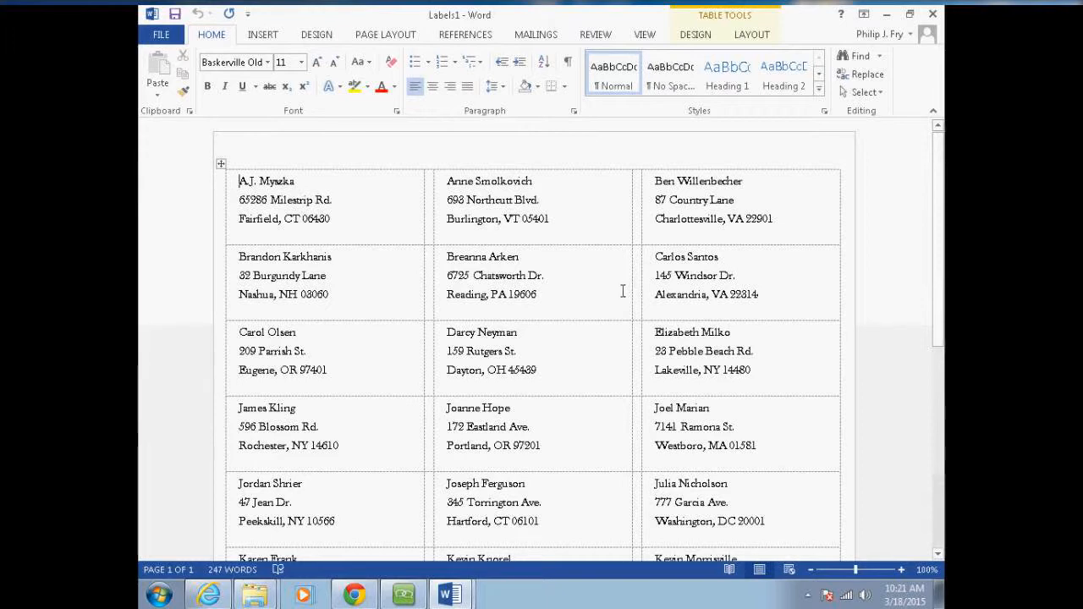
Close the merged labels document and the main label document without saving either
{"action": "left_click", "coordinate": [932, 14]}
{"action": "left_click", "coordinate": [545, 329]}
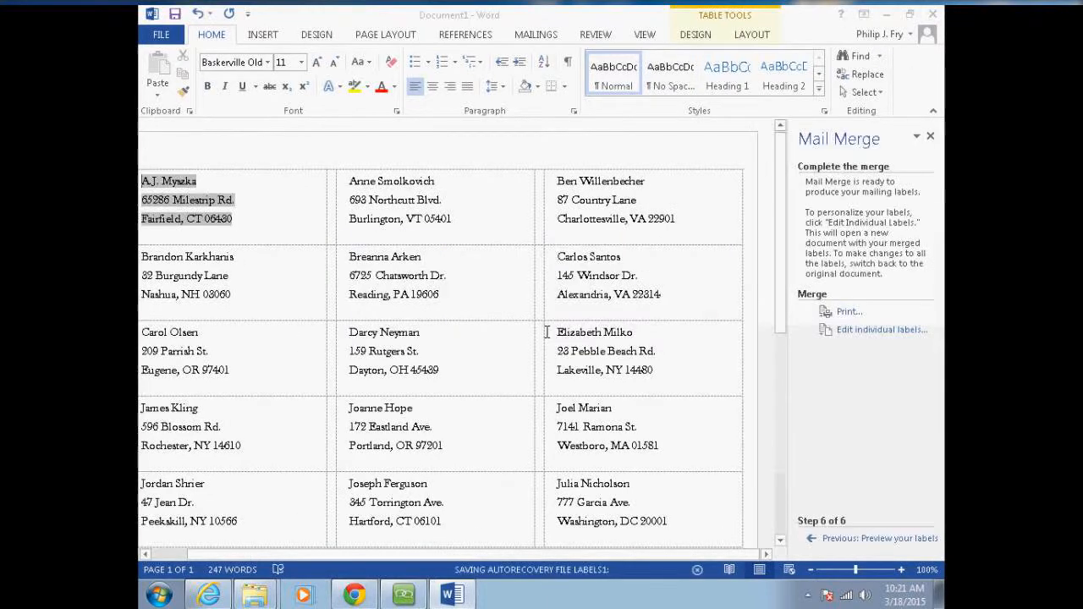
{"action": "left_click", "coordinate": [932, 14]}
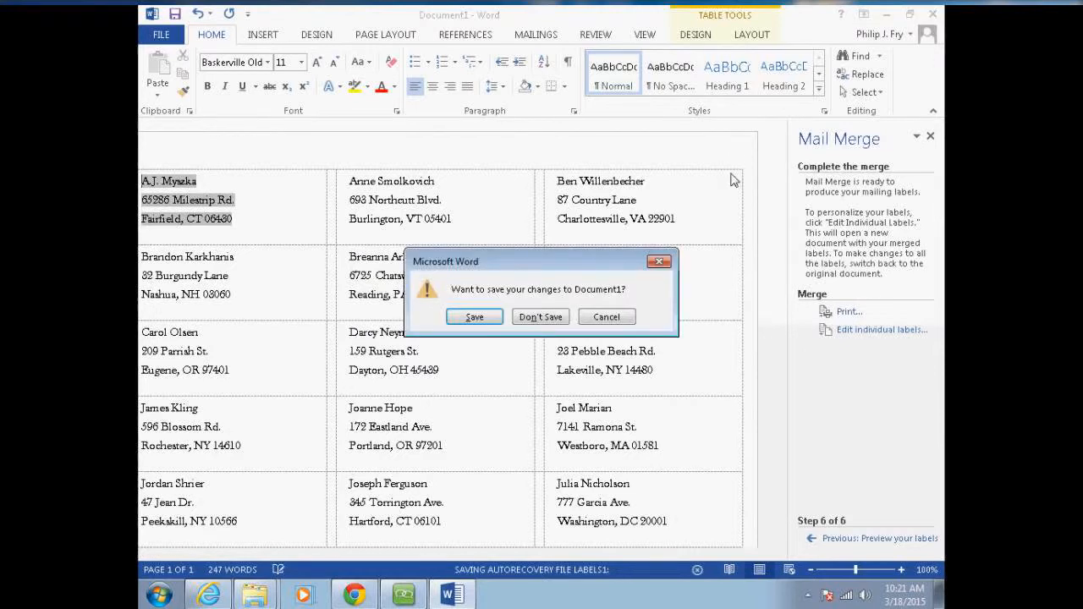
{"action": "left_click", "coordinate": [546, 321]}
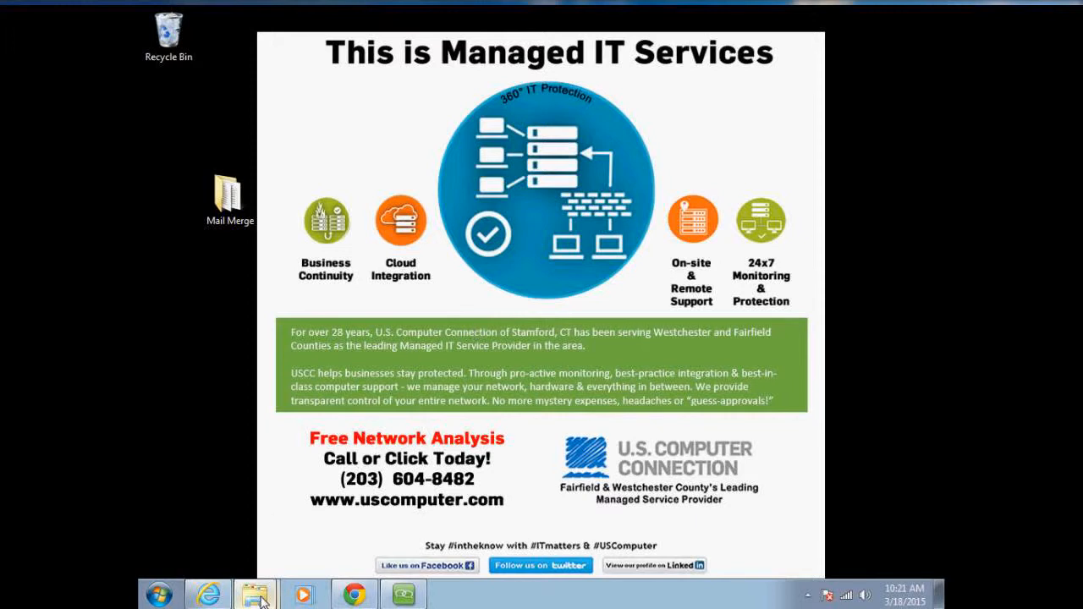
Open the Email Offer document from the desktop's Mail Merge folder
{"action": "double_click", "coordinate": [228, 195]}
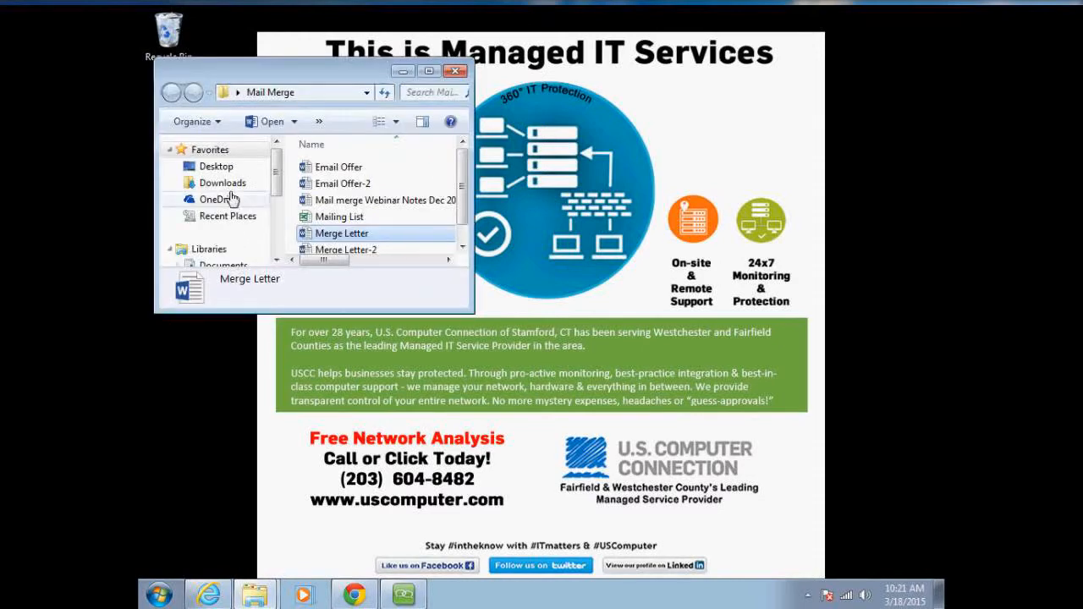
{"action": "double_click", "coordinate": [338, 169]}
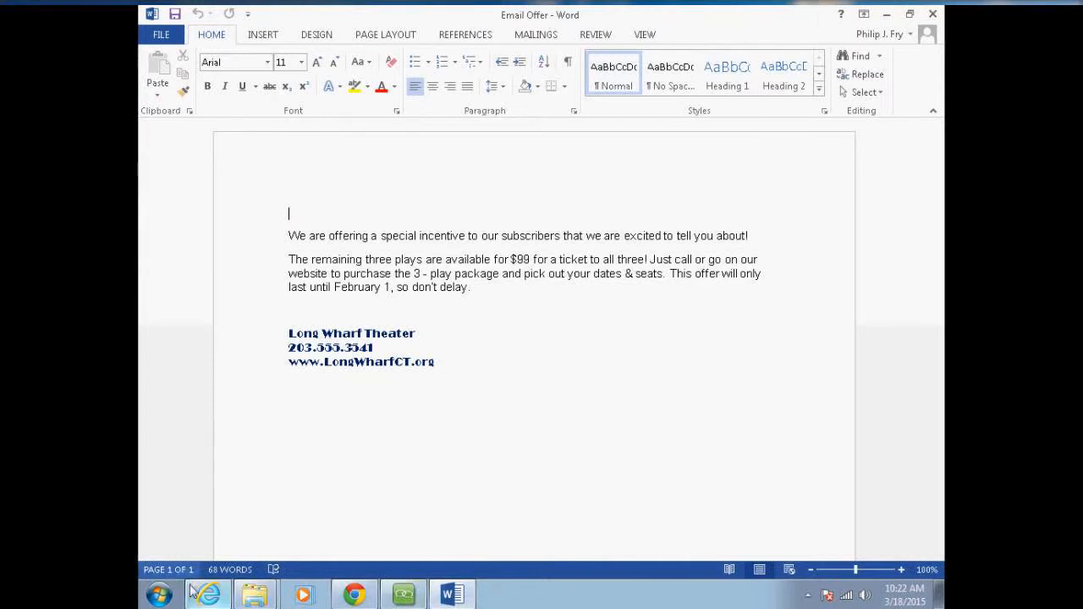
Start Outlook 2013 and bring up the contacts list to examine its Categories column
{"action": "left_click", "coordinate": [159, 594]}
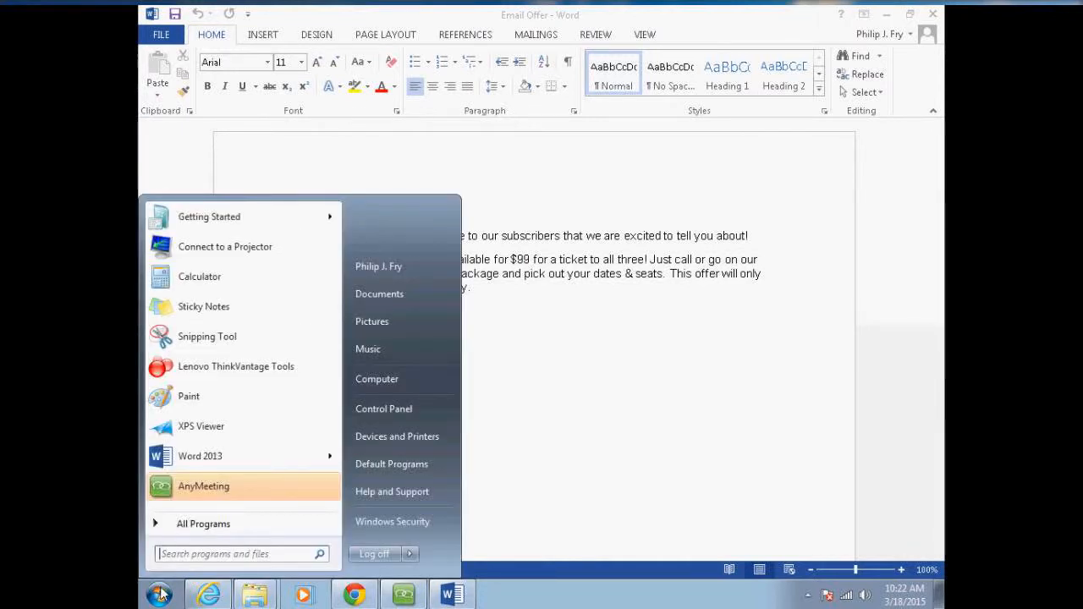
{"action": "left_click", "coordinate": [203, 526]}
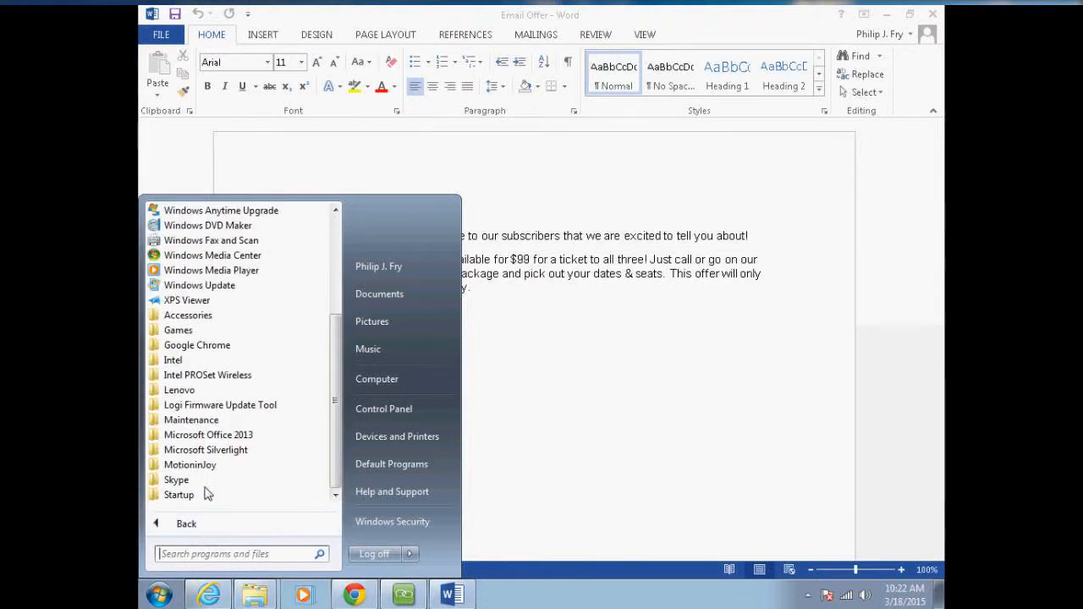
{"action": "left_click", "coordinate": [209, 435]}
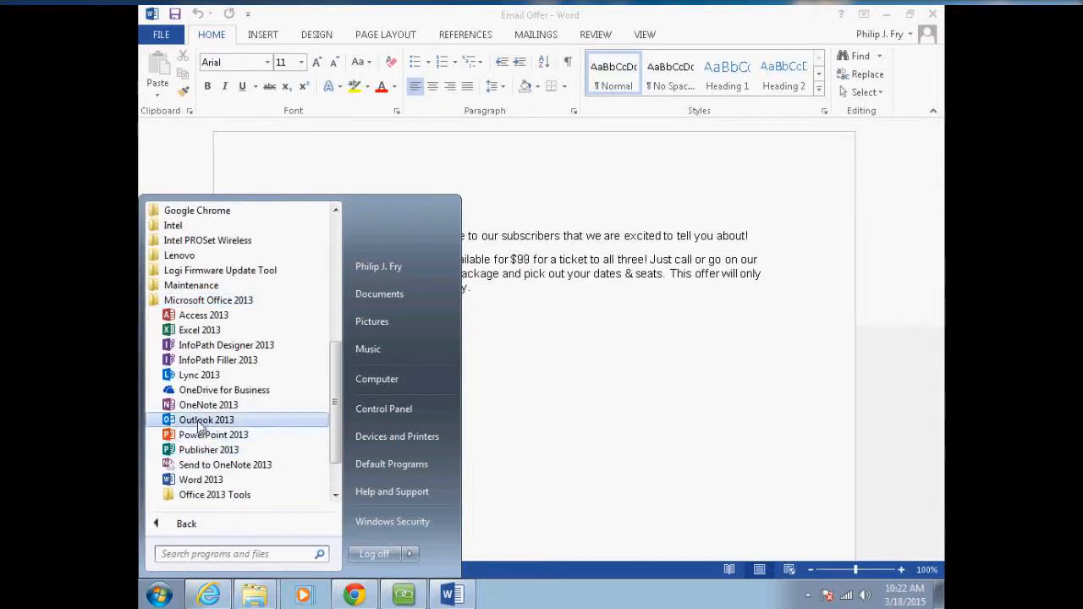
{"action": "left_click", "coordinate": [203, 420]}
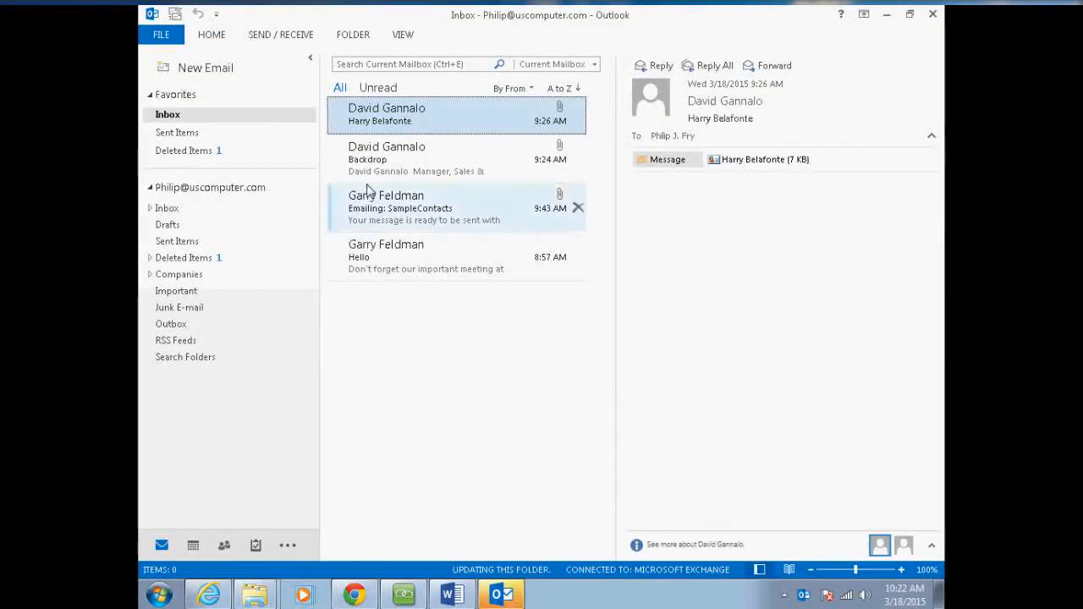
{"action": "left_click", "coordinate": [225, 545]}
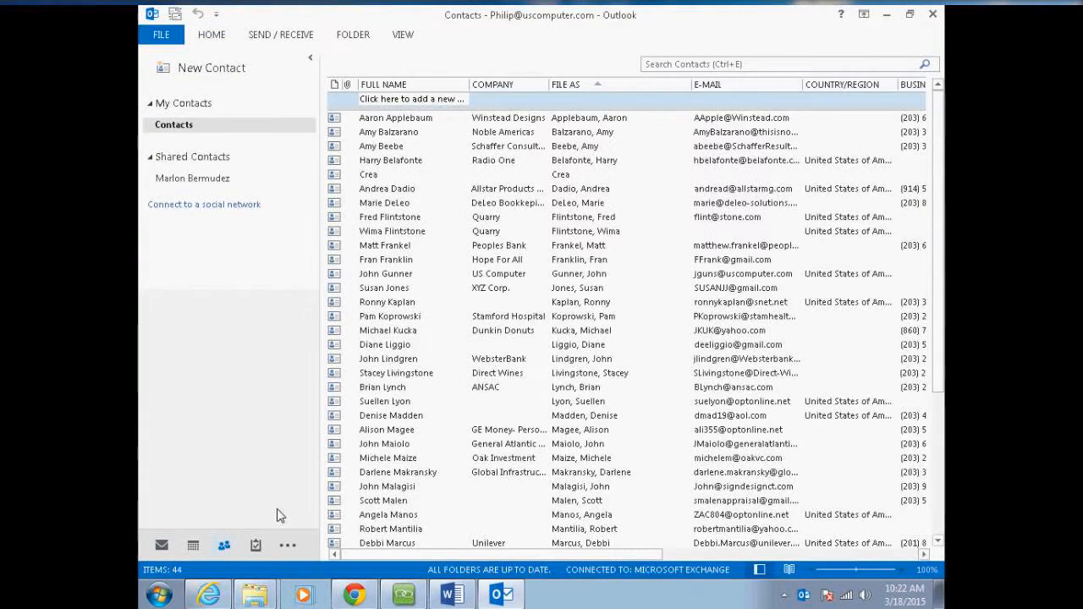
{"action": "left_click", "coordinate": [921, 554]}
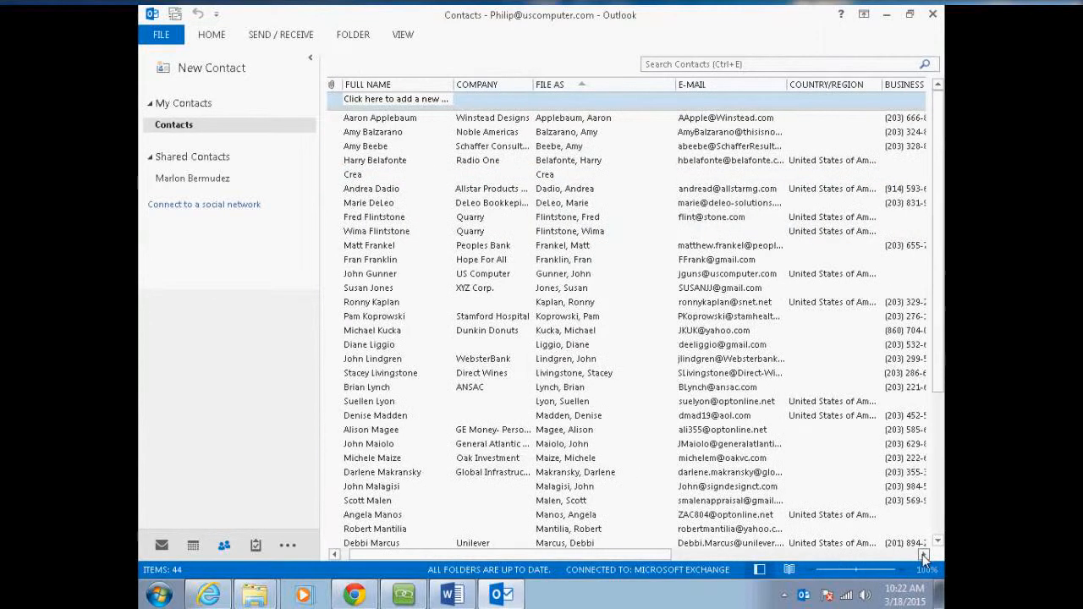
{"action": "left_click", "coordinate": [922, 554]}
{"action": "left_click", "coordinate": [922, 554]}
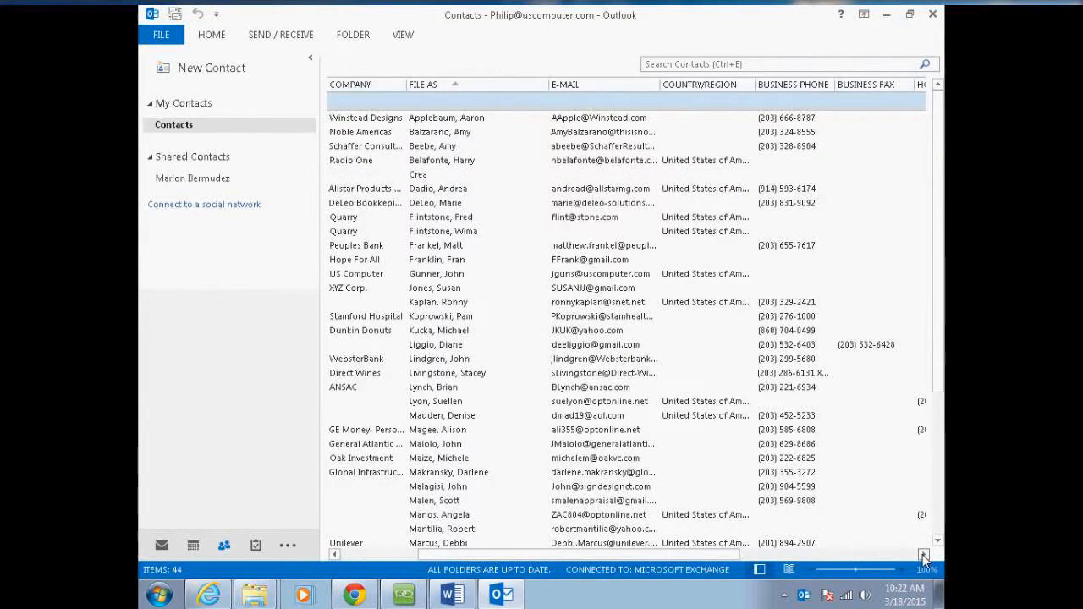
{"action": "left_click", "coordinate": [922, 554]}
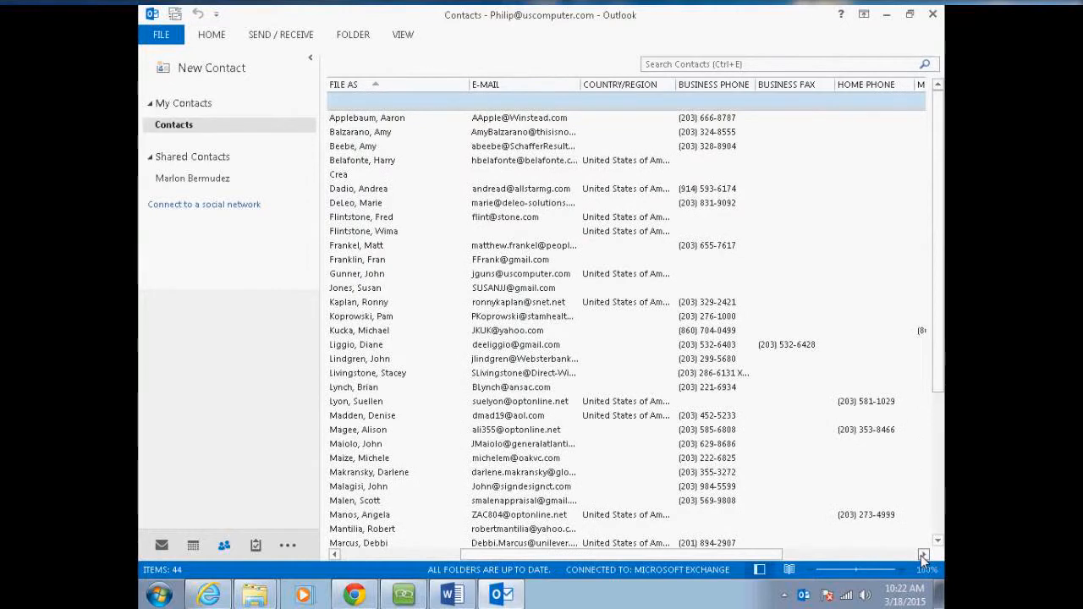
{"action": "left_click", "coordinate": [922, 555]}
{"action": "left_click", "coordinate": [922, 555]}
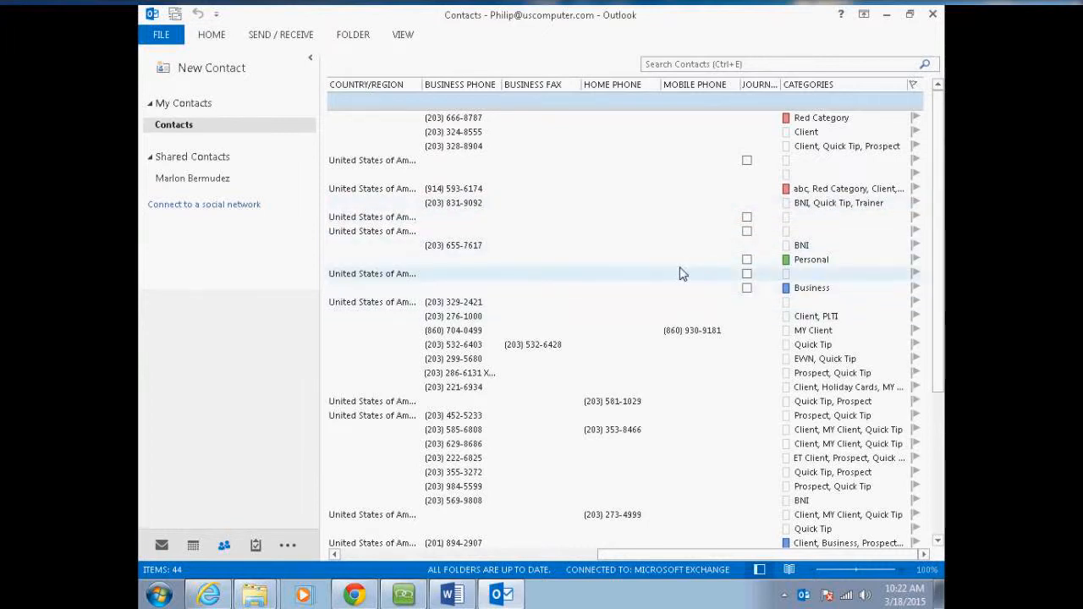
Move the Categories column so it directly follows Country/Region in the contacts list
{"action": "left_click_drag", "start_coordinate": [939, 320], "coordinate": [926, 497]}
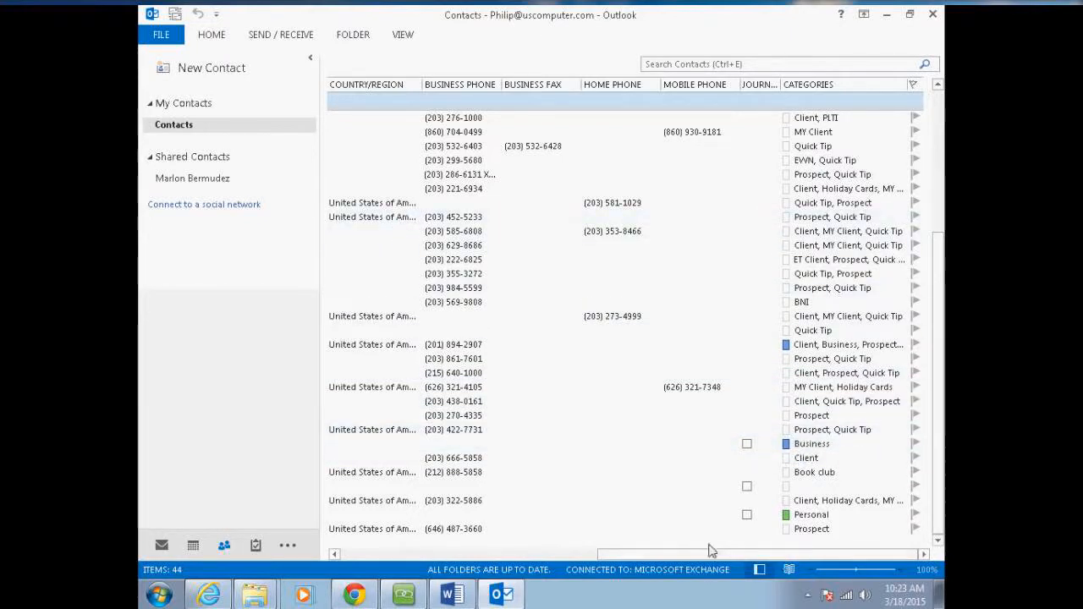
{"action": "left_click", "coordinate": [449, 556]}
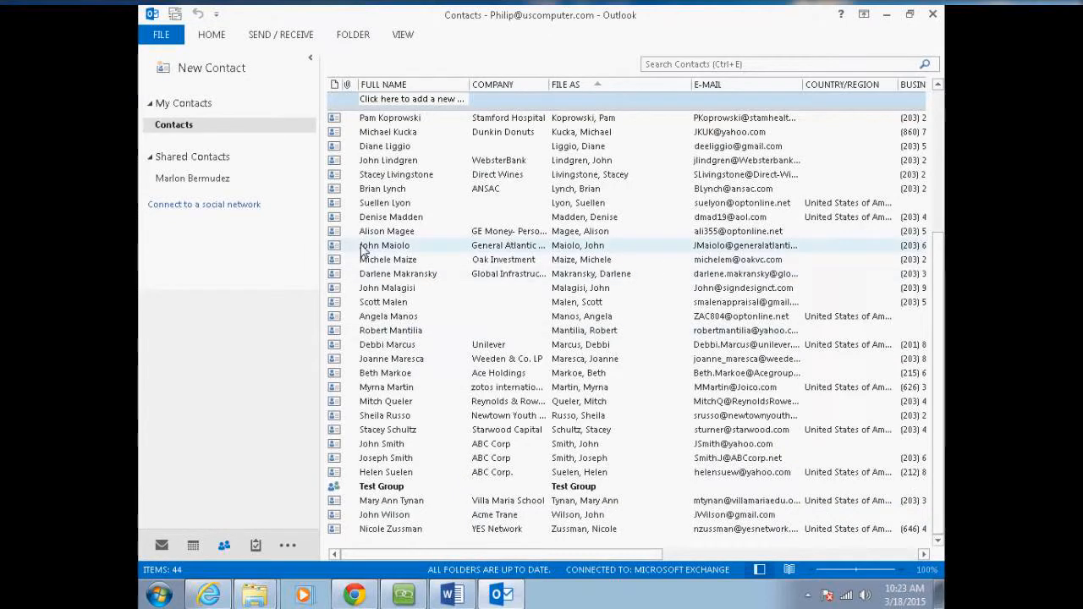
{"action": "left_click", "coordinate": [904, 555]}
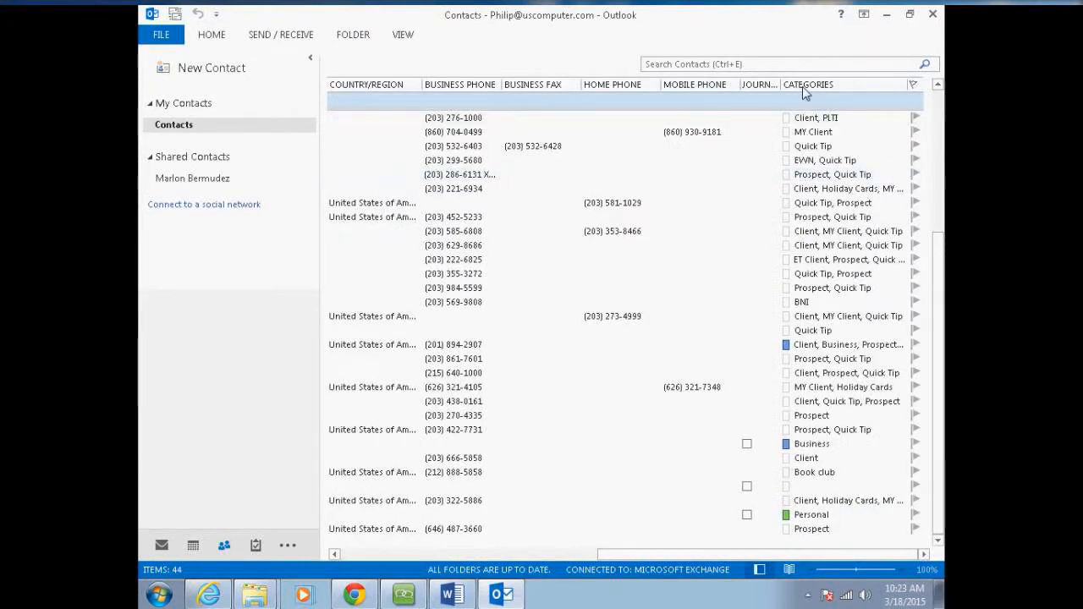
{"action": "left_click_drag", "start_coordinate": [802, 86], "coordinate": [449, 87]}
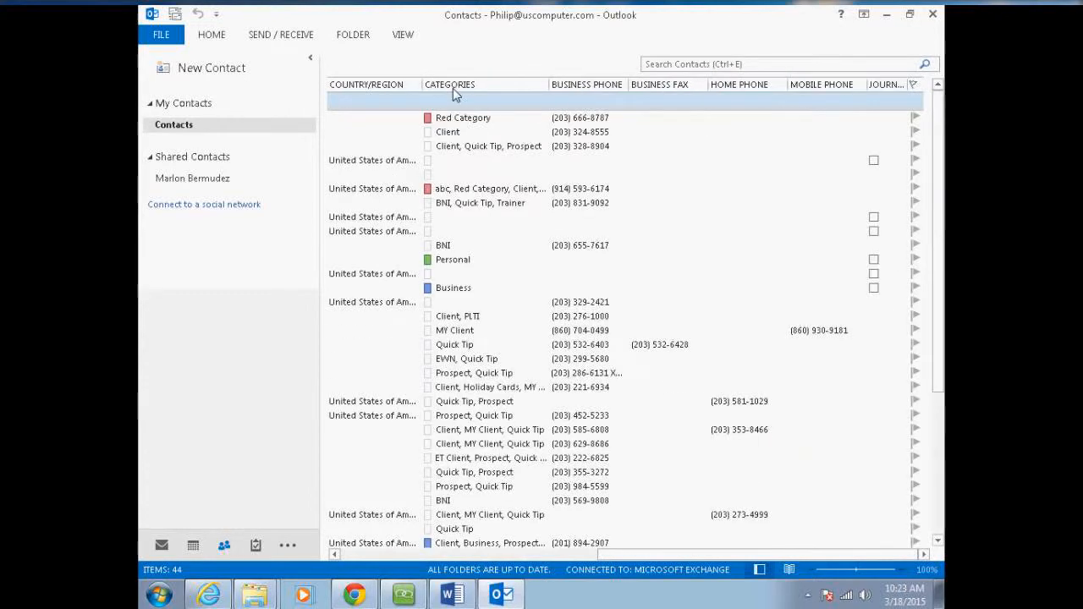
{"action": "left_click_drag", "start_coordinate": [898, 559], "coordinate": [419, 558]}
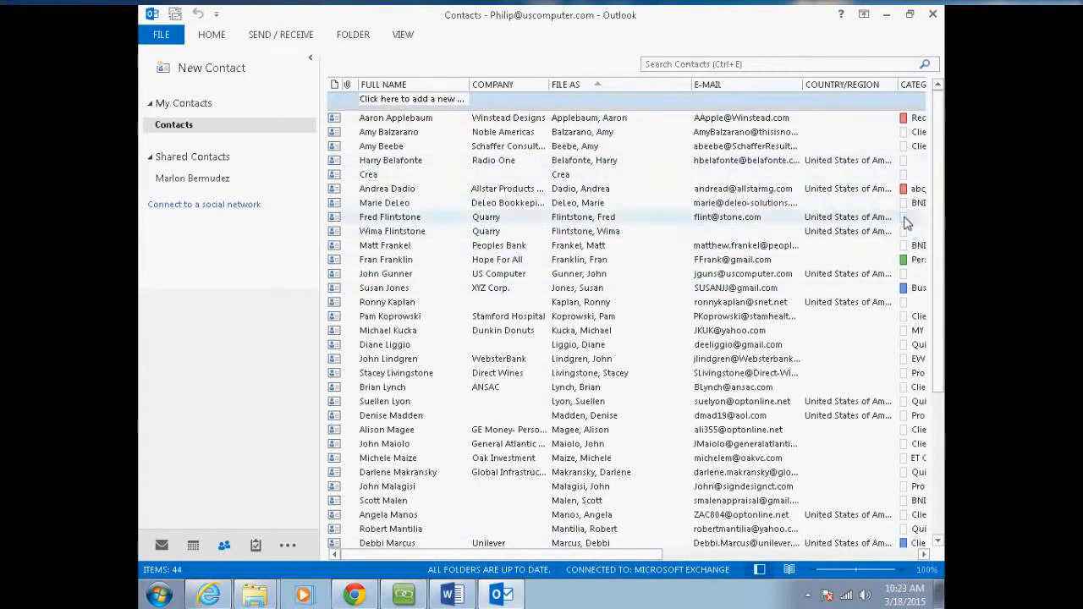
{"action": "left_click", "coordinate": [921, 554]}
{"action": "left_click", "coordinate": [921, 554]}
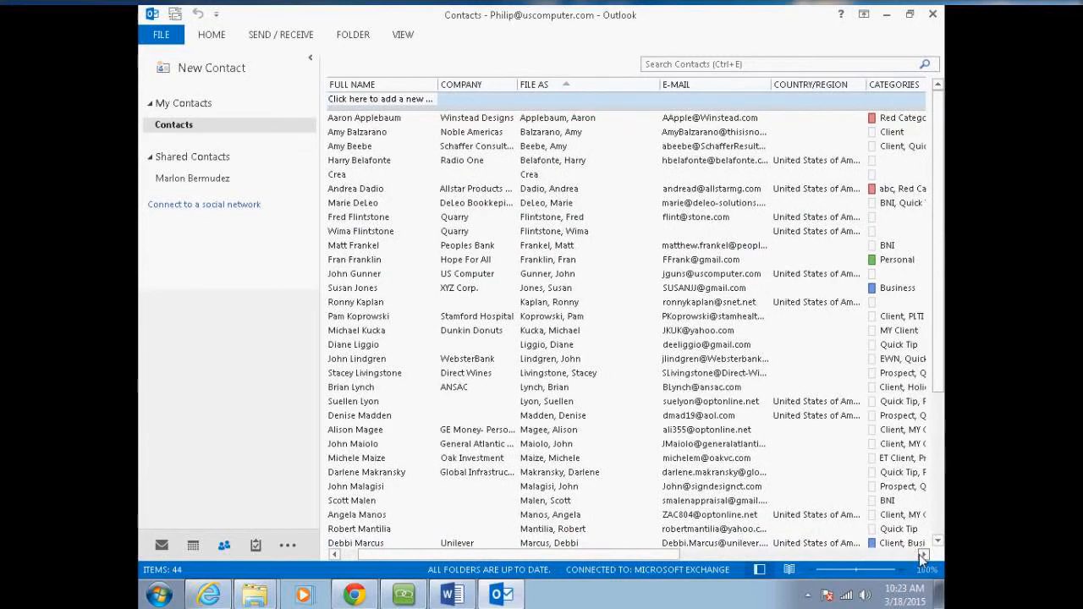
{"action": "left_click", "coordinate": [918, 554]}
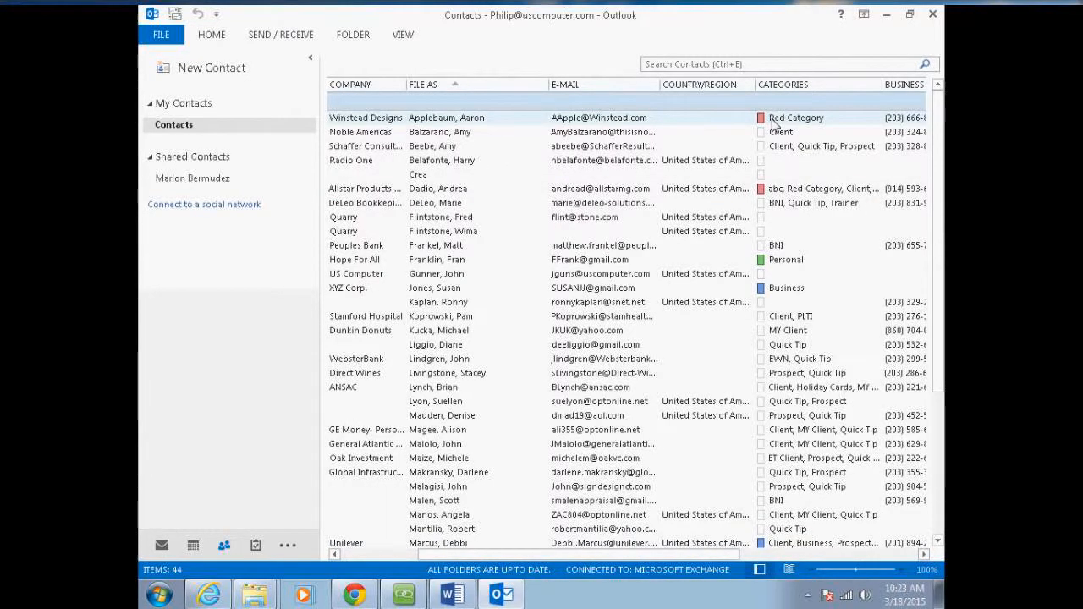
Open the Winstead Designs contact and remove the Red Category from it
{"action": "left_click", "coordinate": [217, 39]}
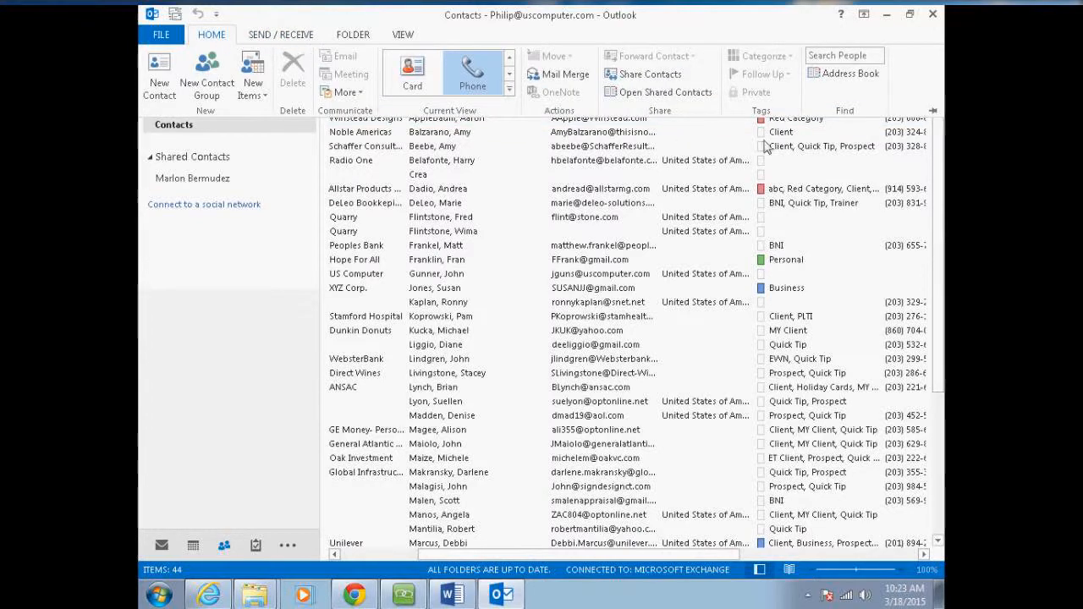
{"action": "left_click", "coordinate": [788, 121]}
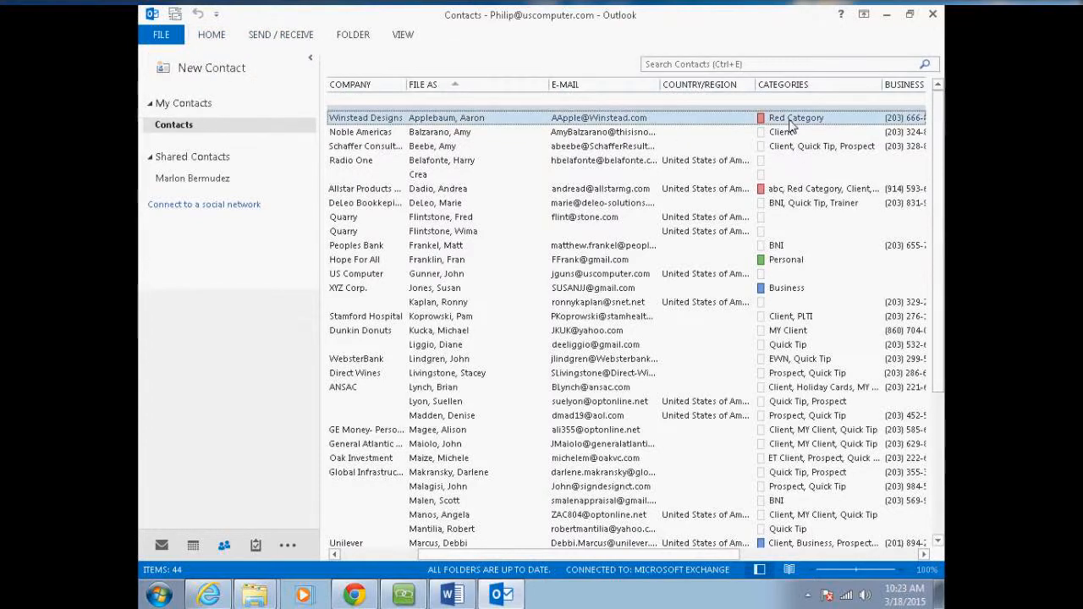
{"action": "double_click", "coordinate": [788, 122]}
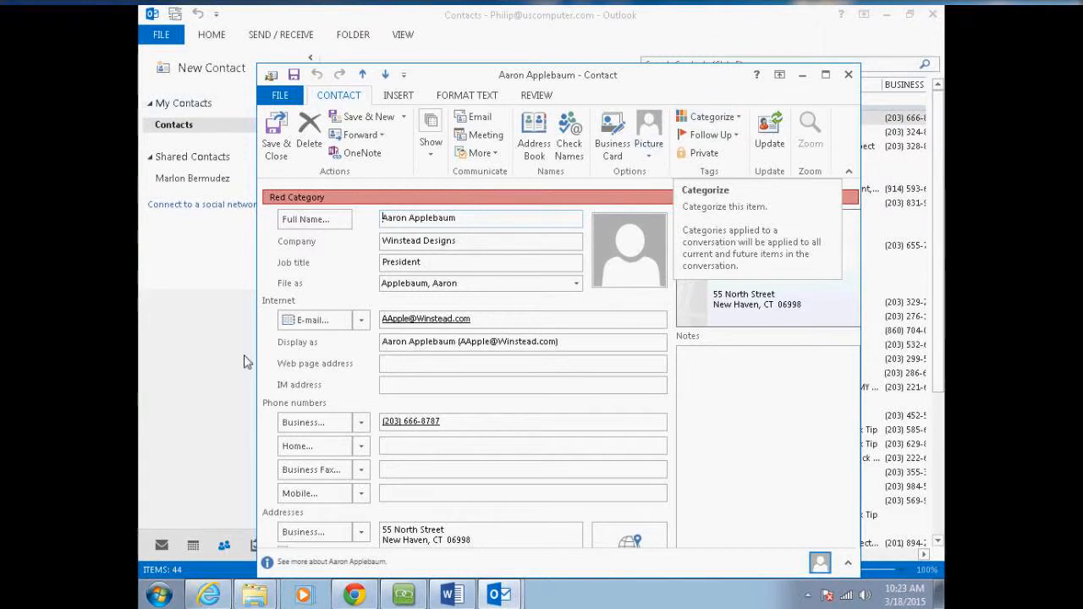
{"action": "left_click", "coordinate": [729, 118]}
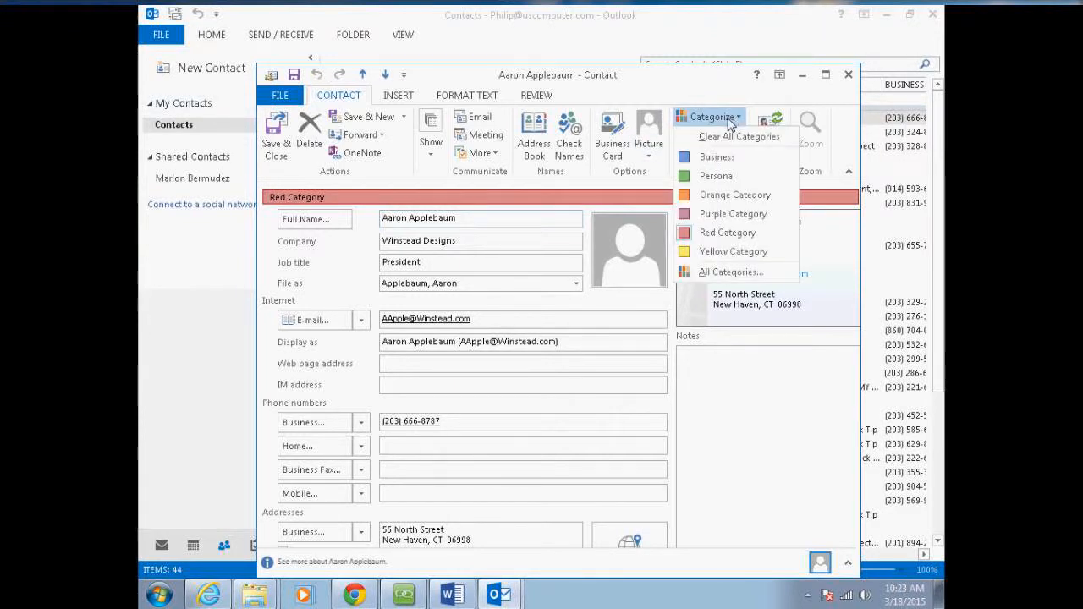
{"action": "left_click", "coordinate": [724, 234]}
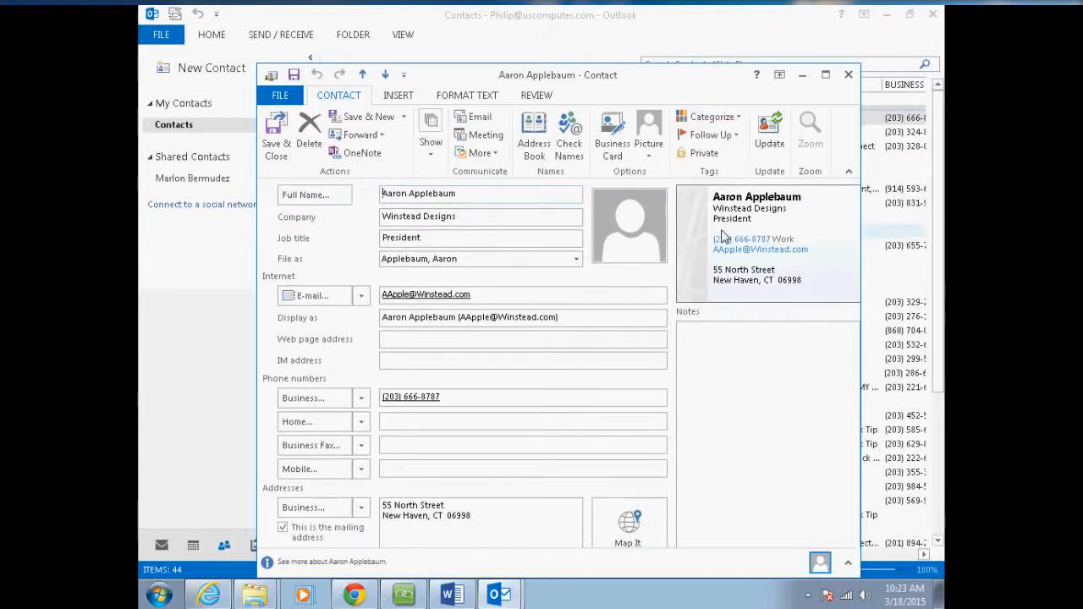
Rename the Red Category to Friends in the full category list, then save and close the Winstead Designs contact
{"action": "left_click", "coordinate": [732, 118]}
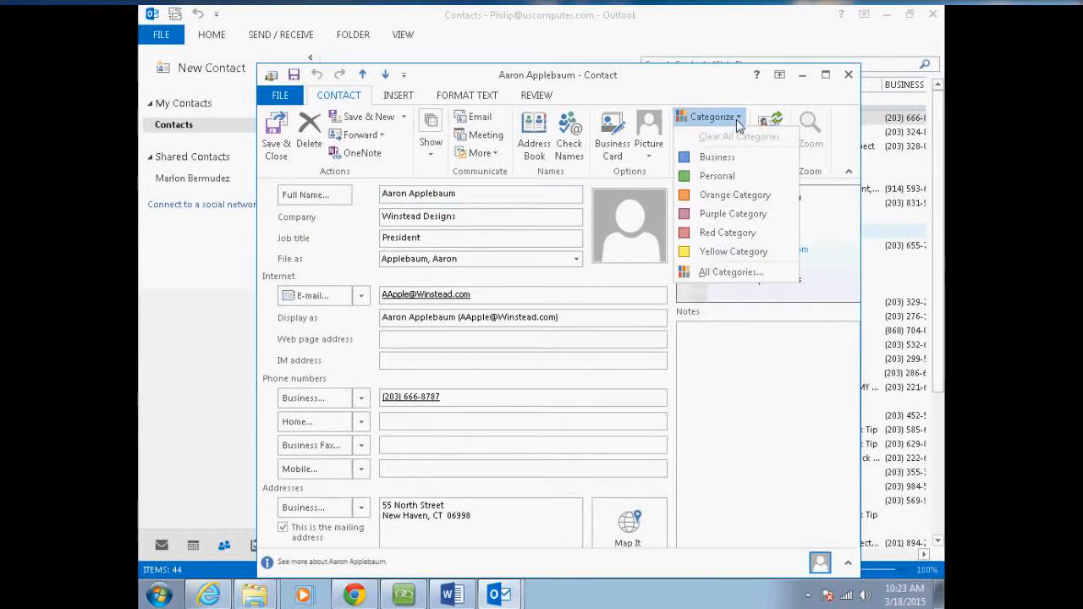
{"action": "left_click", "coordinate": [726, 273]}
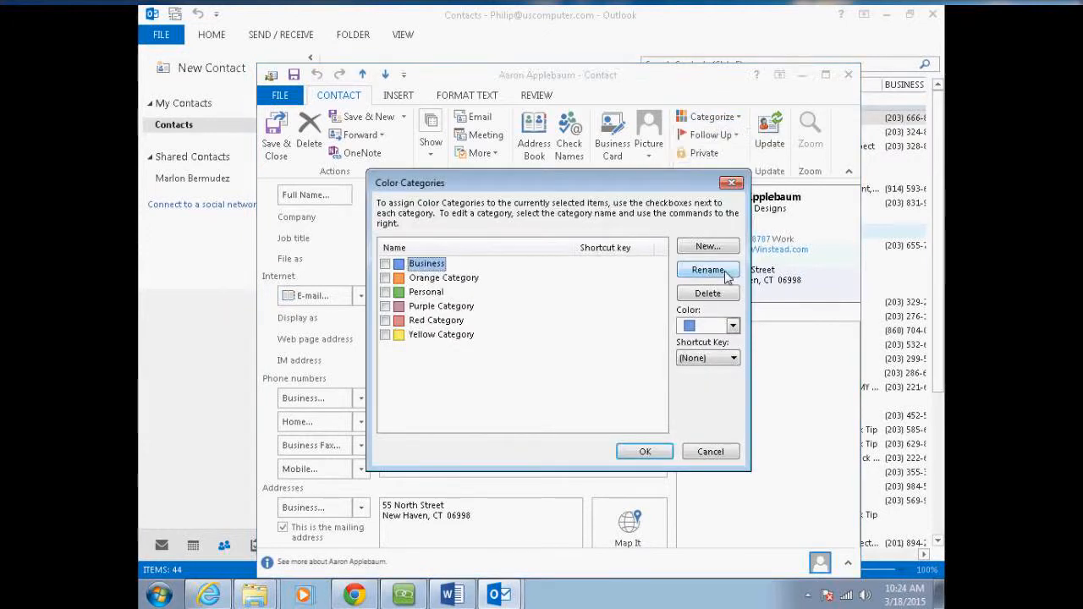
{"action": "left_click", "coordinate": [439, 320]}
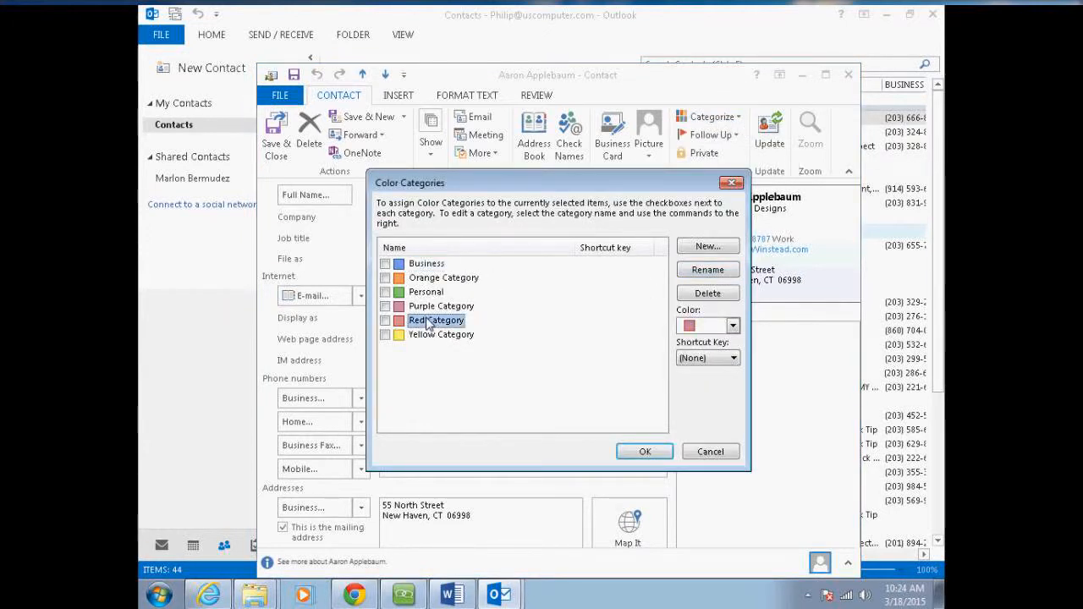
{"action": "left_click", "coordinate": [698, 275]}
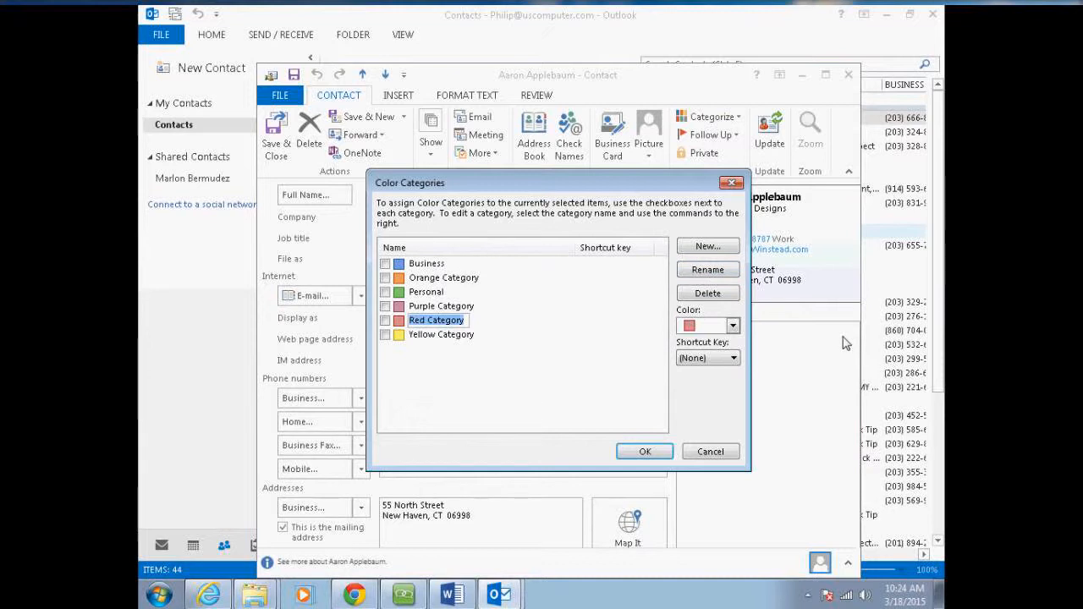
{"action": "type", "text": "Friend"}
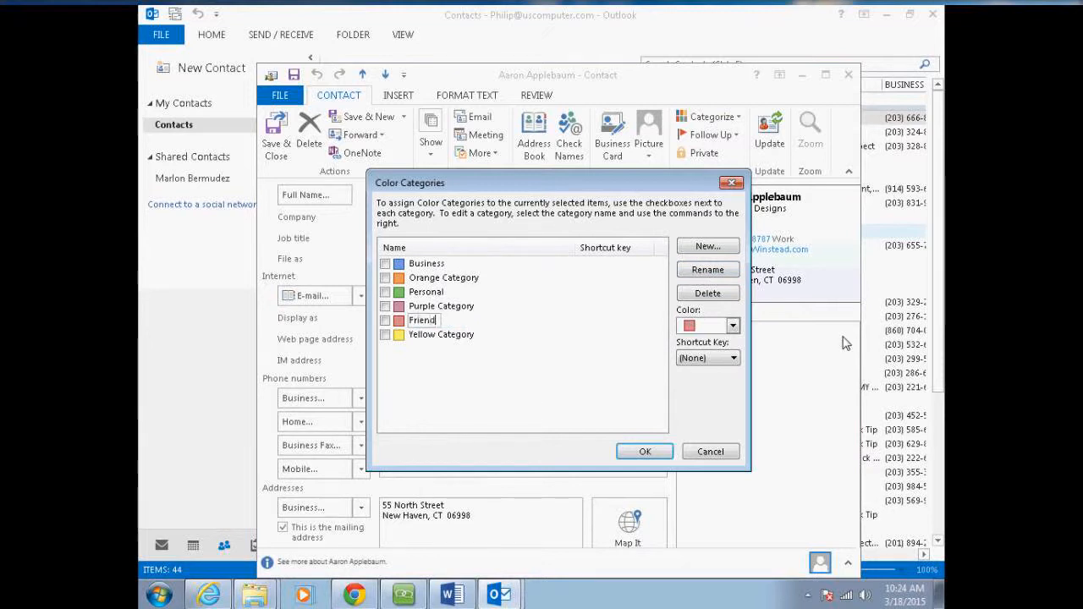
{"action": "key", "text": "Return"}
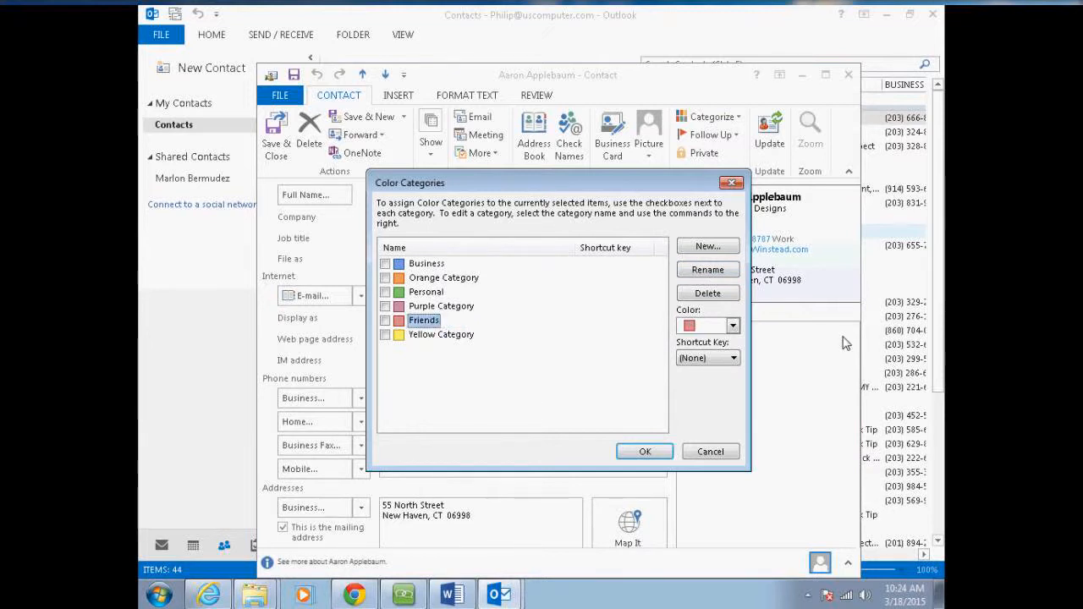
{"action": "left_click", "coordinate": [665, 452]}
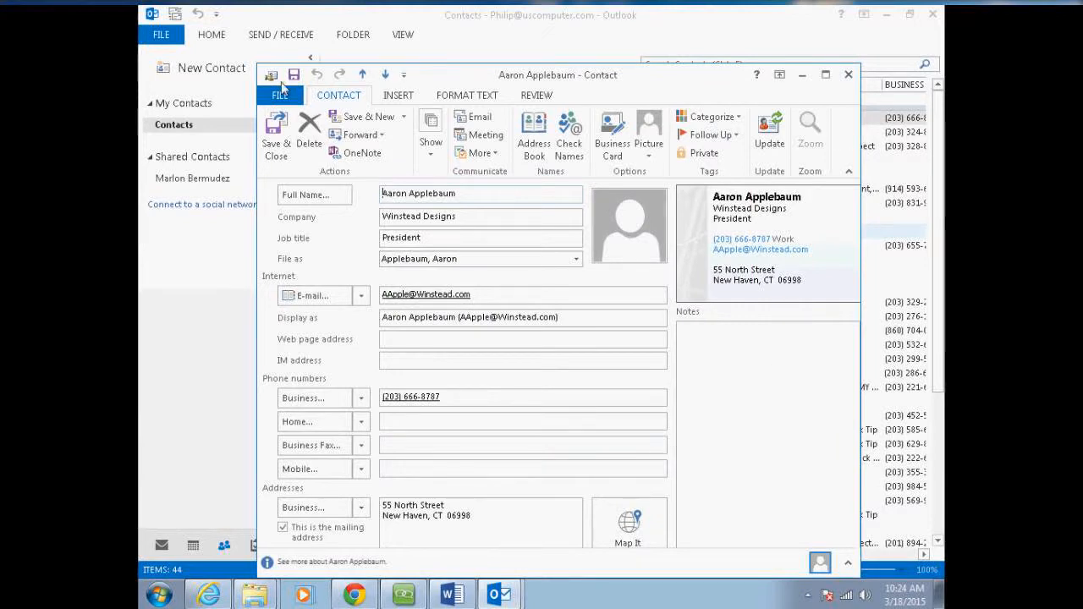
{"action": "left_click", "coordinate": [276, 133]}
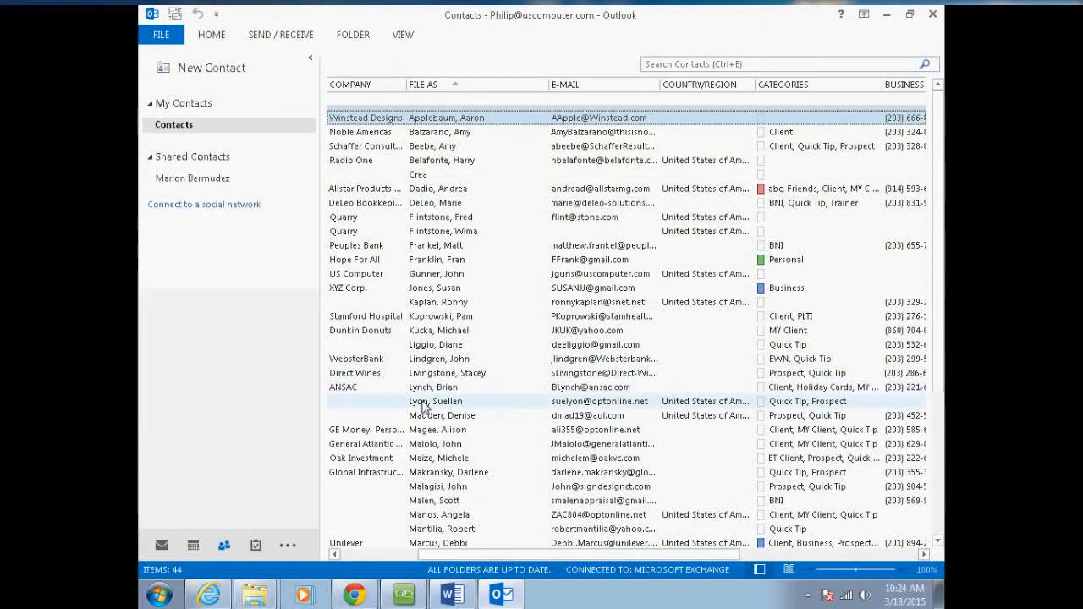
Add the Friends category to the contact listed directly below the ANSAC contact, saving and closing the record
{"action": "left_click", "coordinate": [579, 403]}
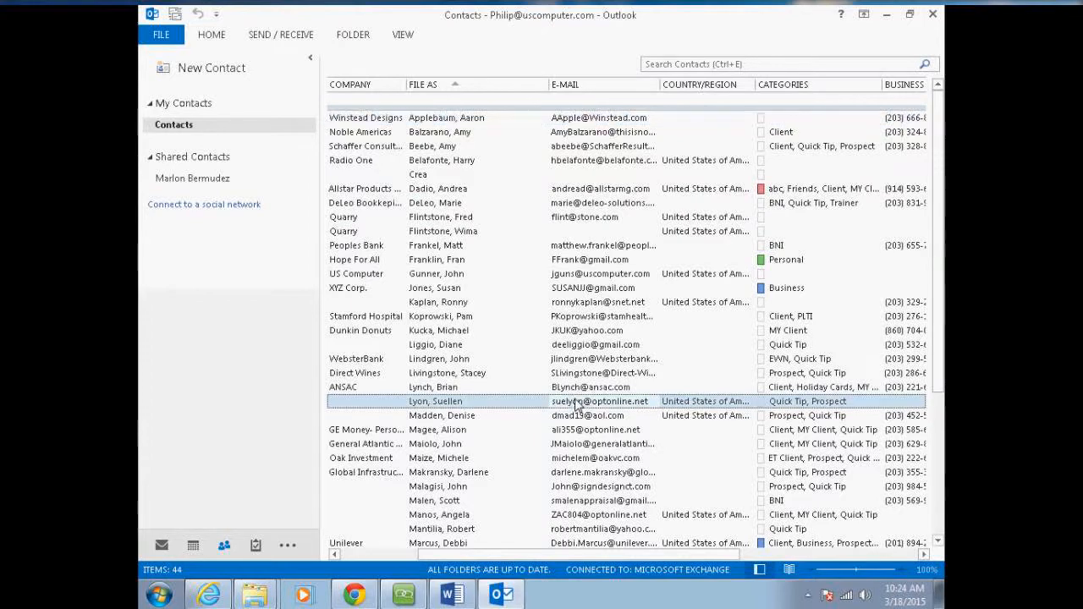
{"action": "left_click", "coordinate": [572, 402]}
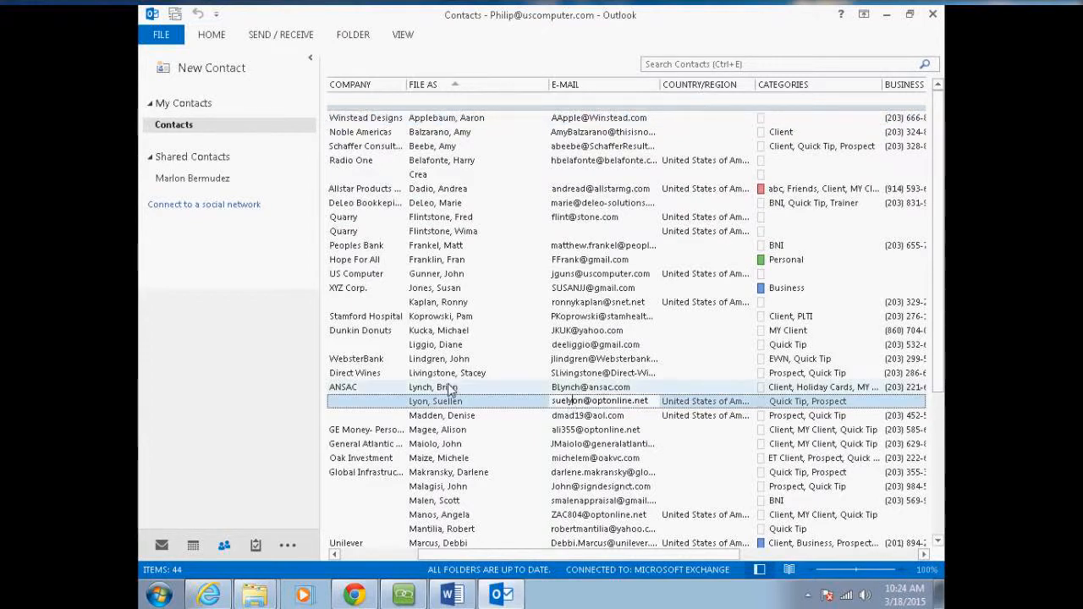
{"action": "double_click", "coordinate": [388, 402]}
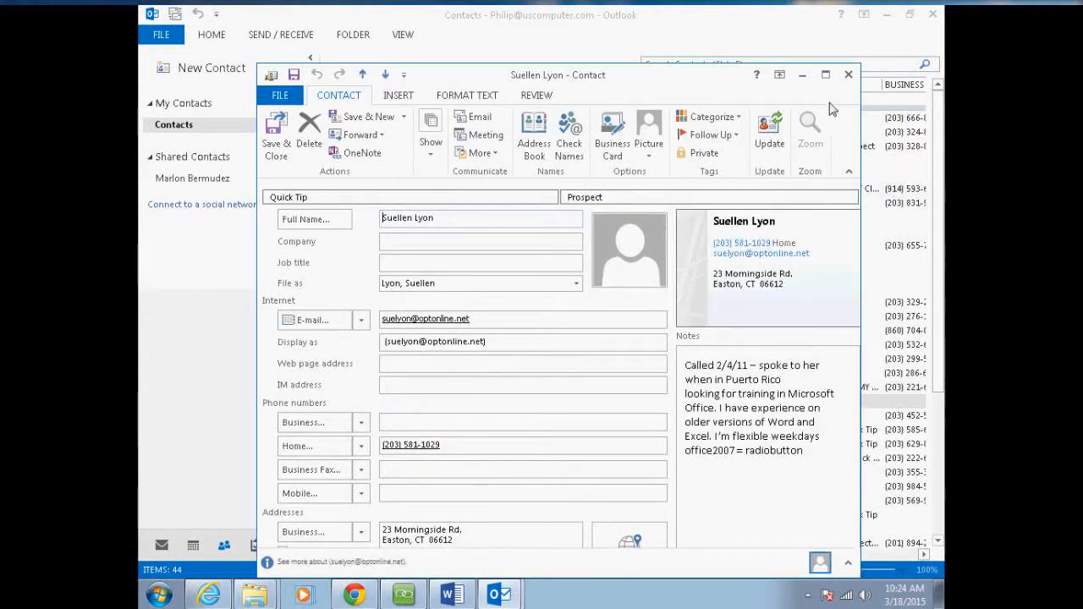
{"action": "left_click", "coordinate": [711, 116]}
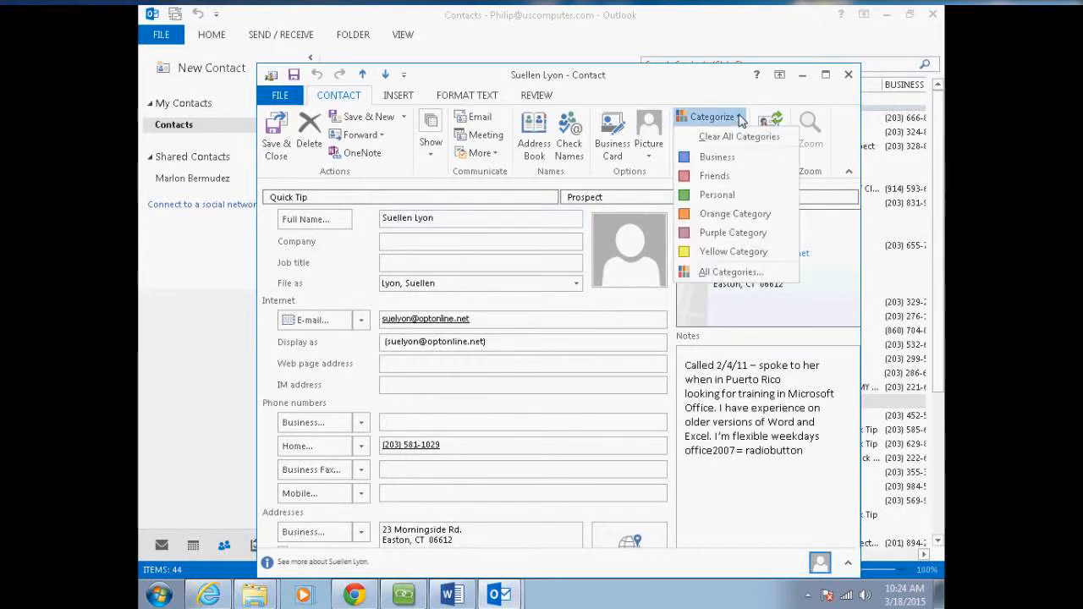
{"action": "left_click", "coordinate": [702, 176]}
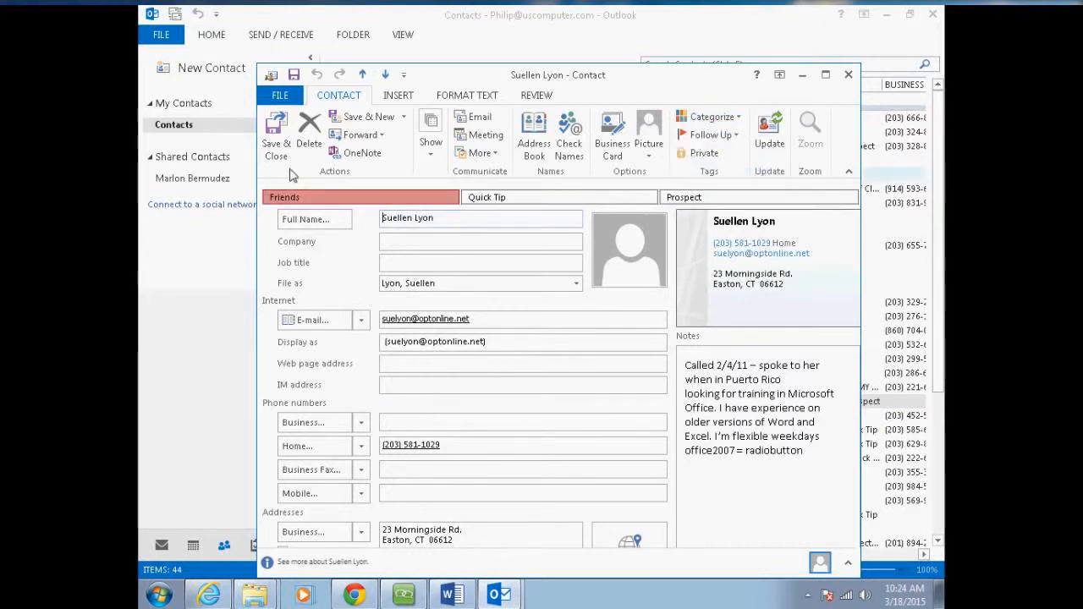
{"action": "left_click", "coordinate": [277, 132]}
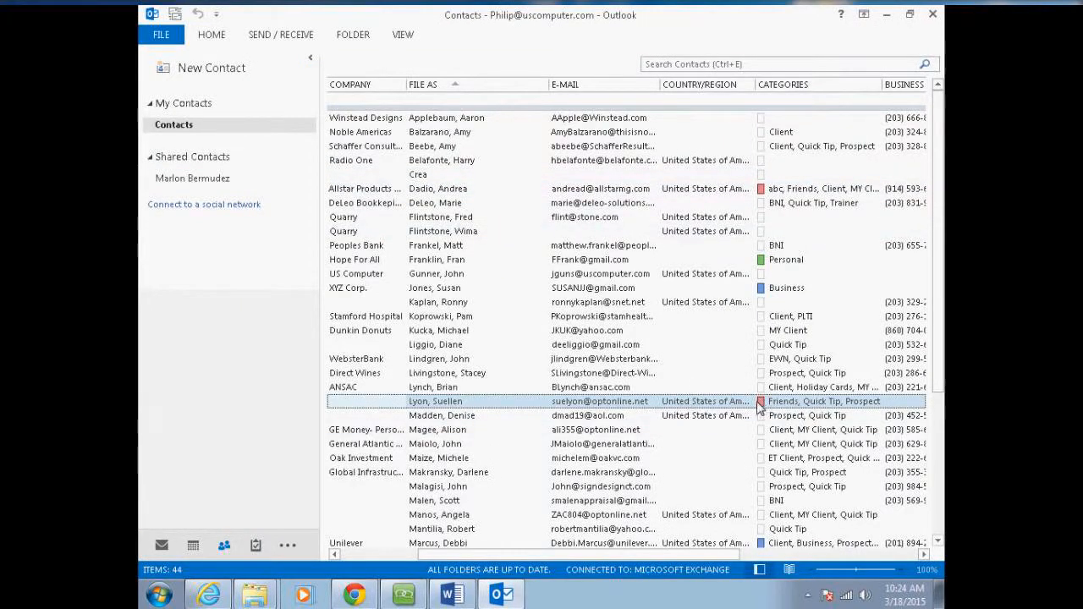
Add the Friends category to the Acme Trane contact, saving and closing the record
{"action": "left_click", "coordinate": [933, 471]}
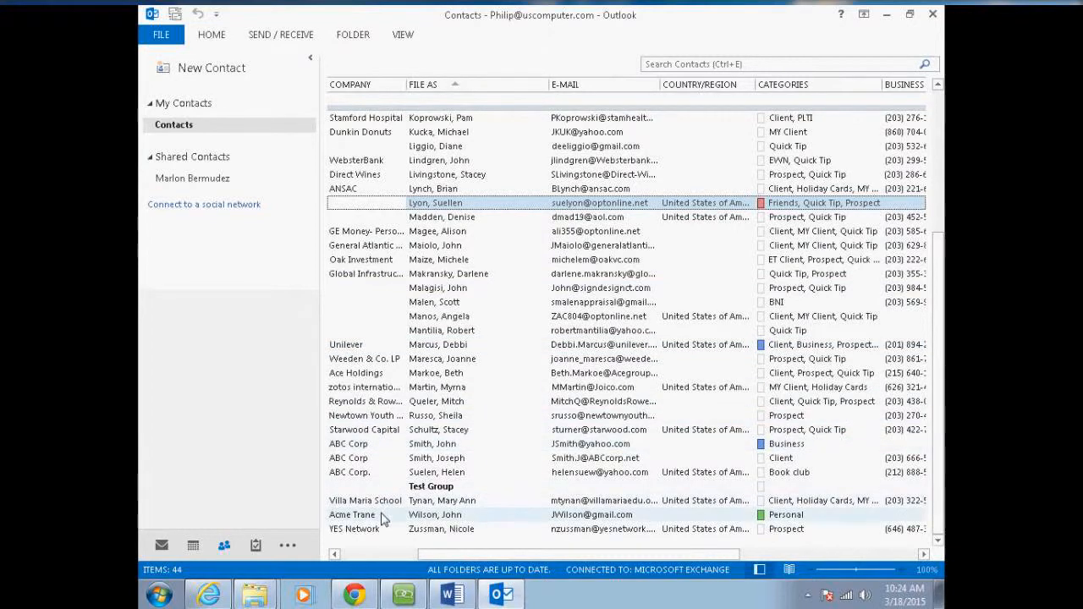
{"action": "left_click", "coordinate": [440, 516]}
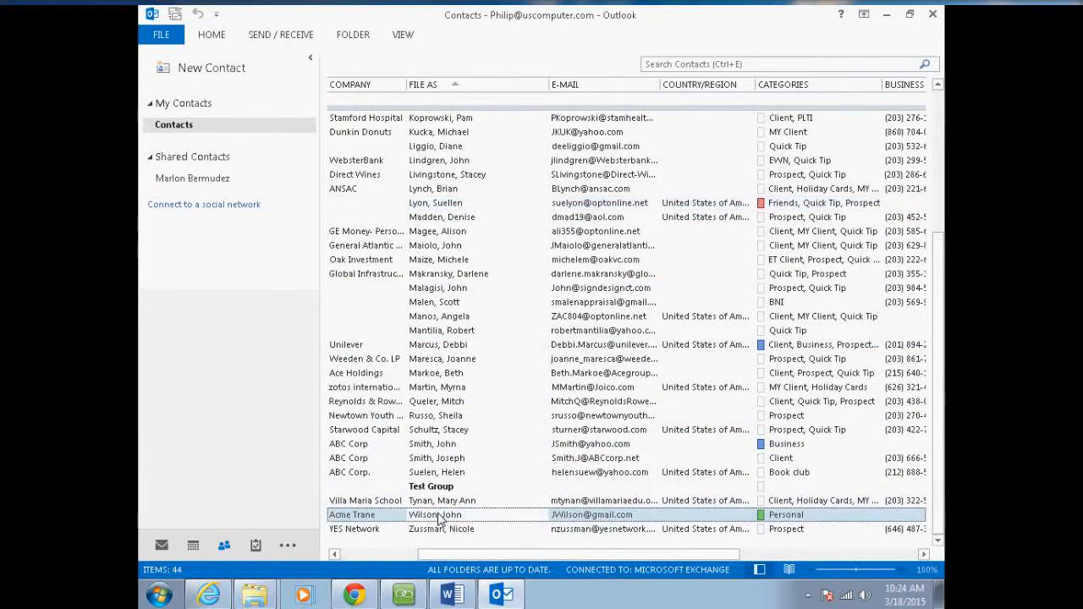
{"action": "left_click", "coordinate": [711, 117]}
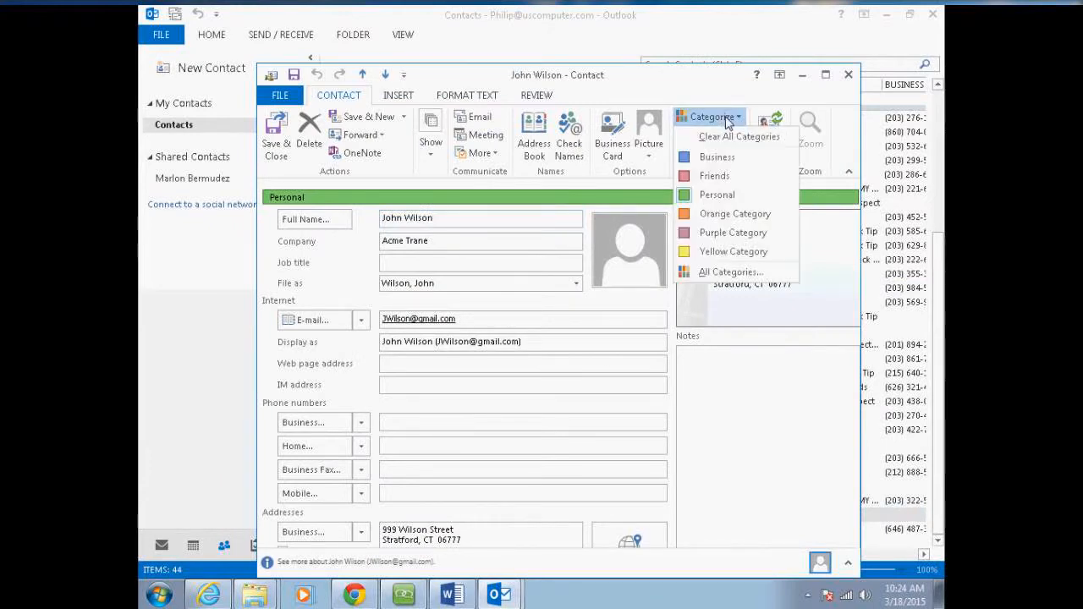
{"action": "left_click", "coordinate": [714, 176]}
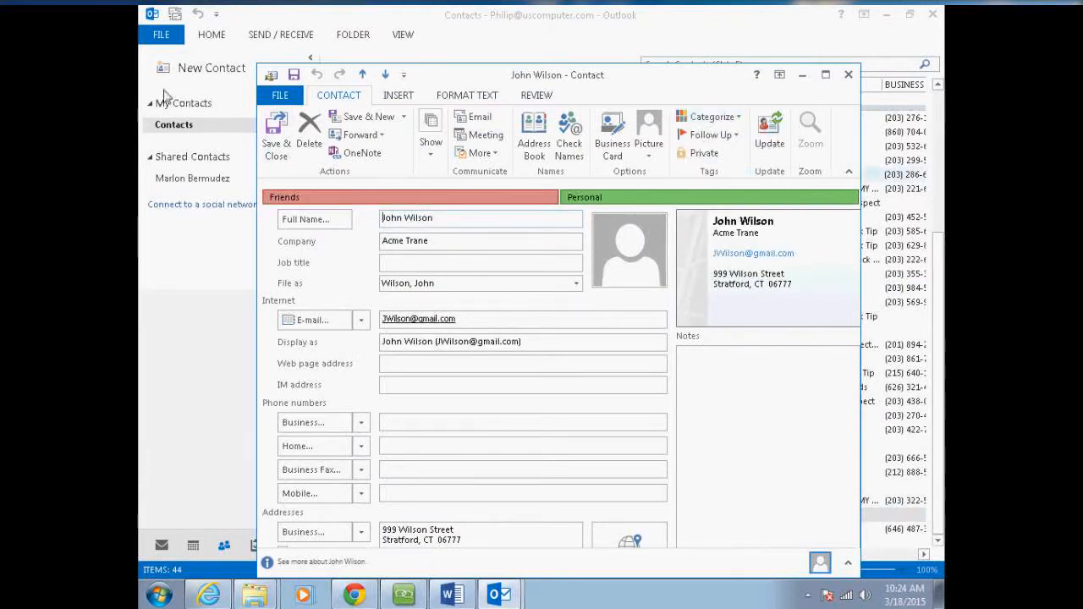
{"action": "left_click", "coordinate": [275, 134]}
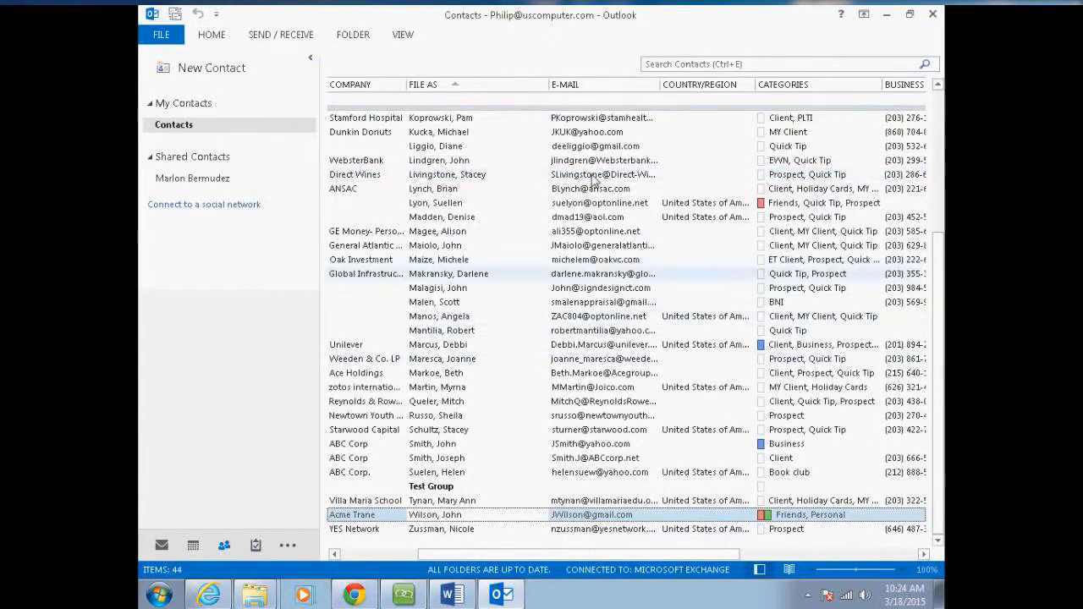
Filter the current contacts view to show only contacts in the friends category
{"action": "left_click", "coordinate": [401, 37]}
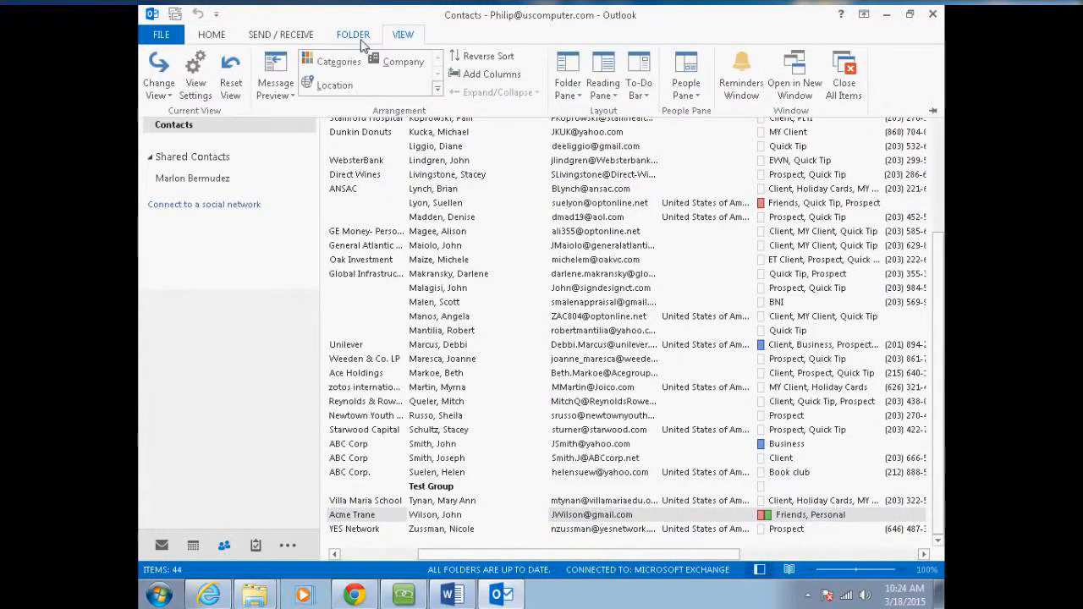
{"action": "left_click", "coordinate": [202, 87]}
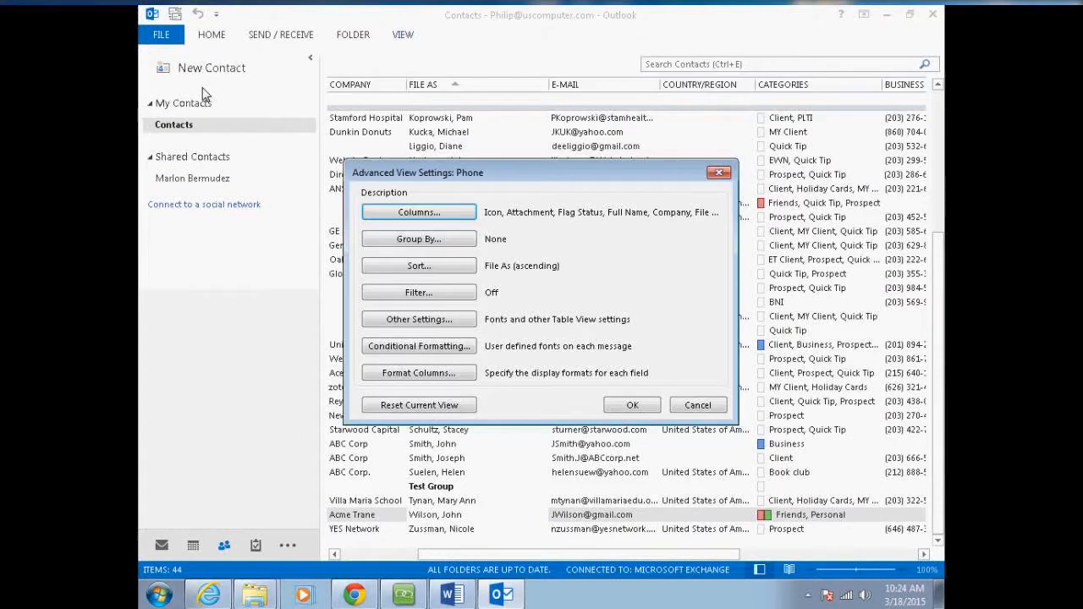
{"action": "left_click", "coordinate": [419, 294]}
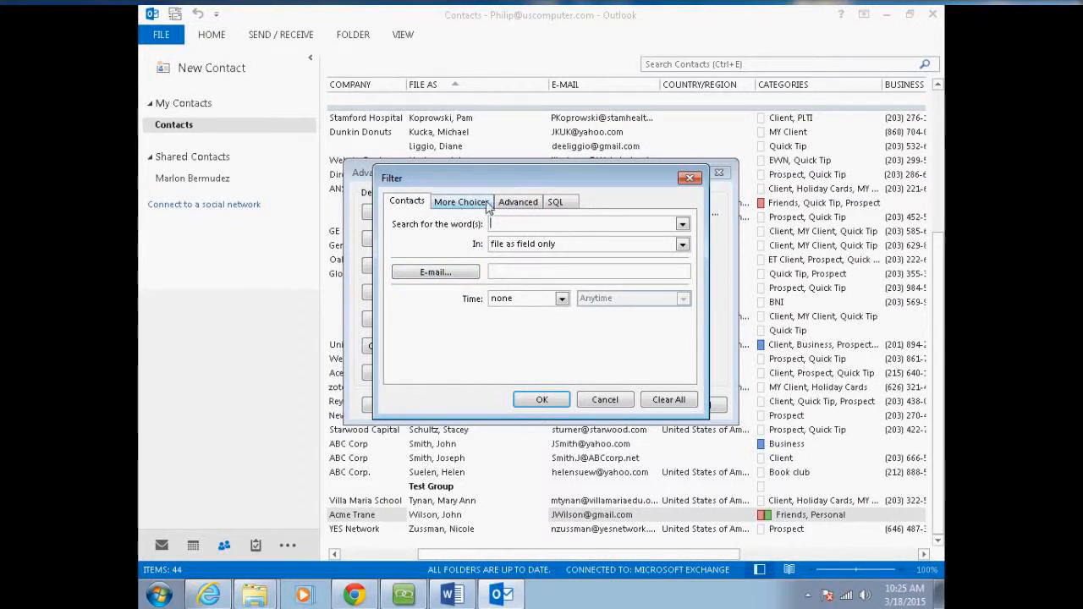
{"action": "left_click", "coordinate": [485, 206]}
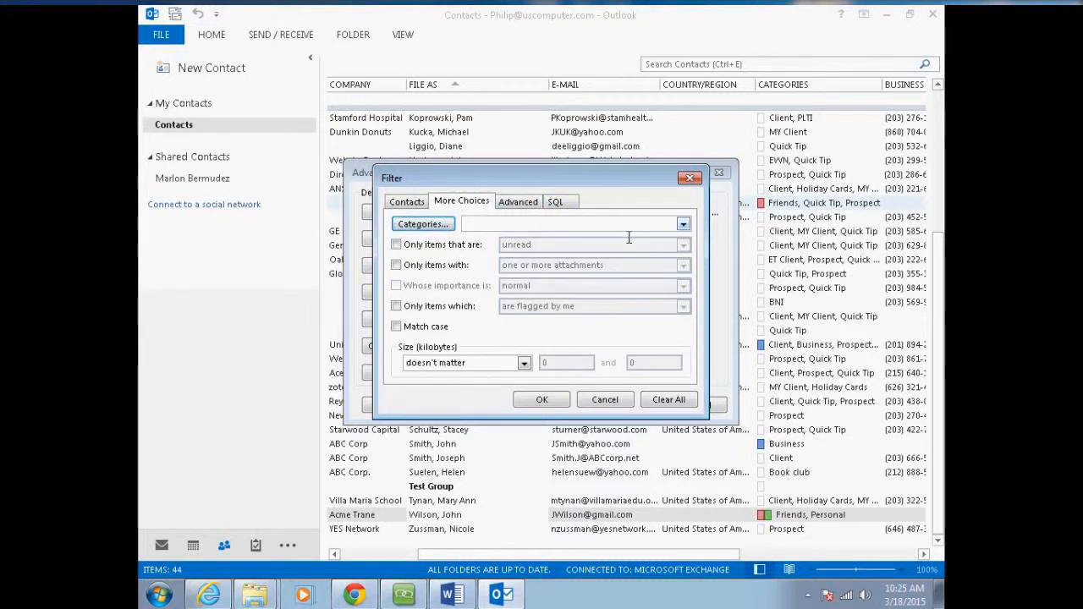
{"action": "left_click", "coordinate": [682, 225]}
{"action": "left_click", "coordinate": [682, 225]}
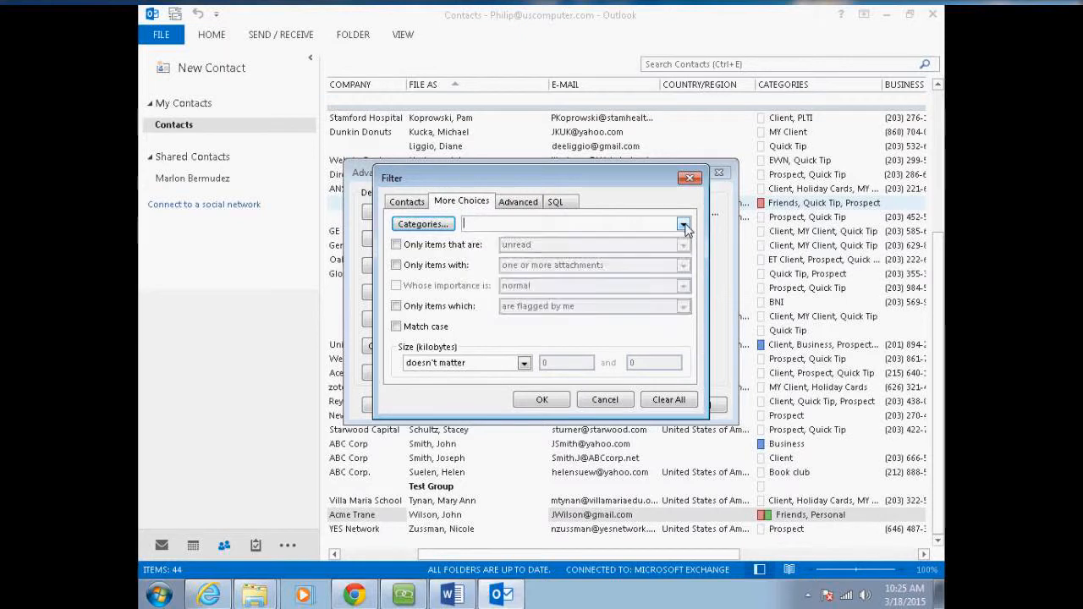
{"action": "left_click", "coordinate": [682, 225]}
{"action": "left_click", "coordinate": [480, 218]}
{"action": "type", "text": "friends"}
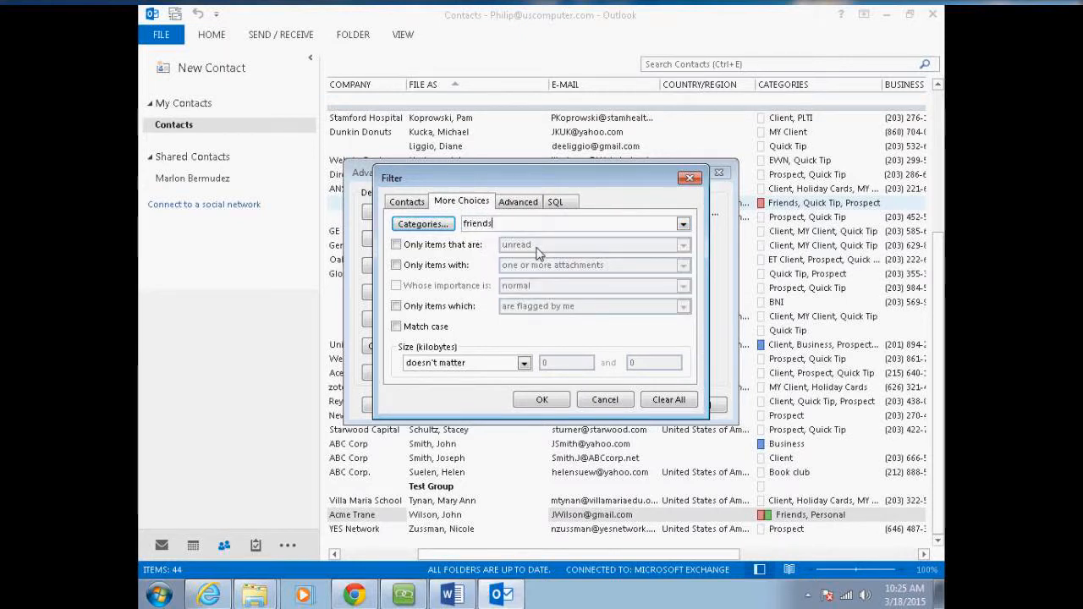
{"action": "left_click", "coordinate": [541, 399]}
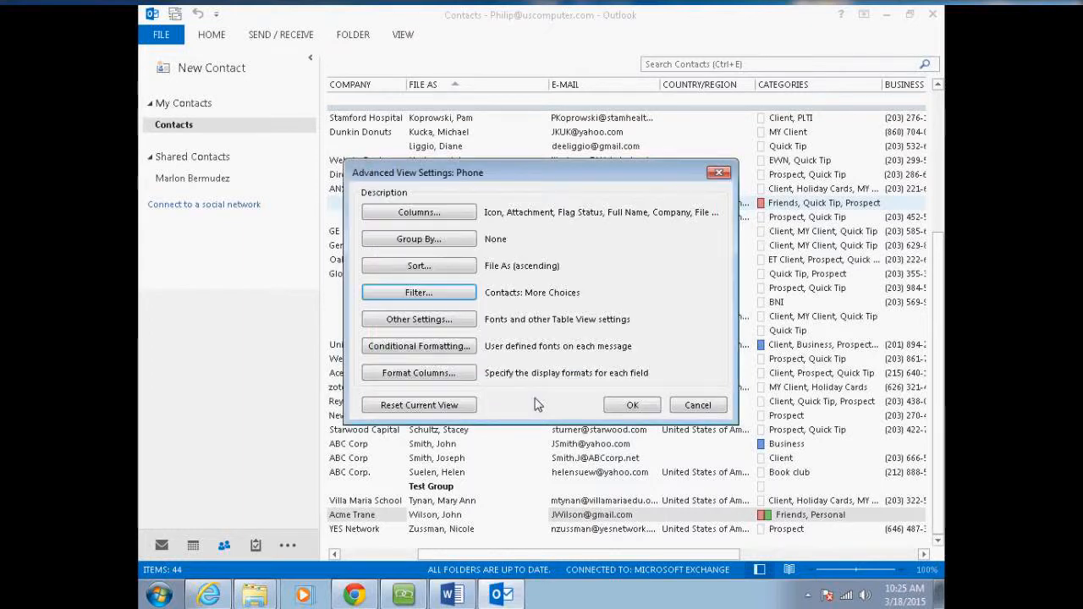
{"action": "left_click", "coordinate": [628, 406]}
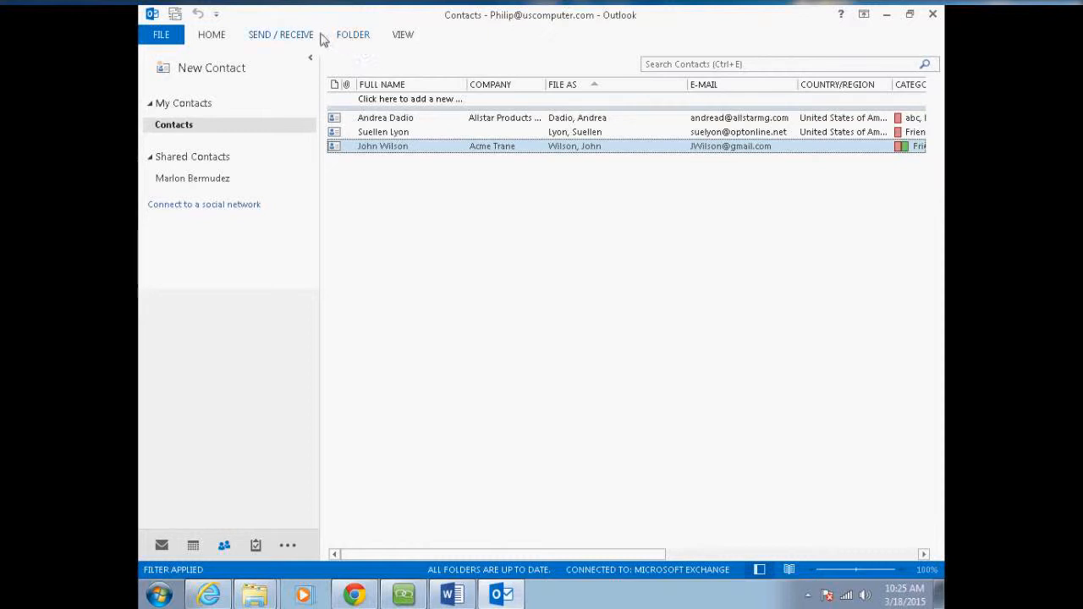
Start a mail merge from the filtered contacts and set it to use an existing document
{"action": "left_click", "coordinate": [215, 37]}
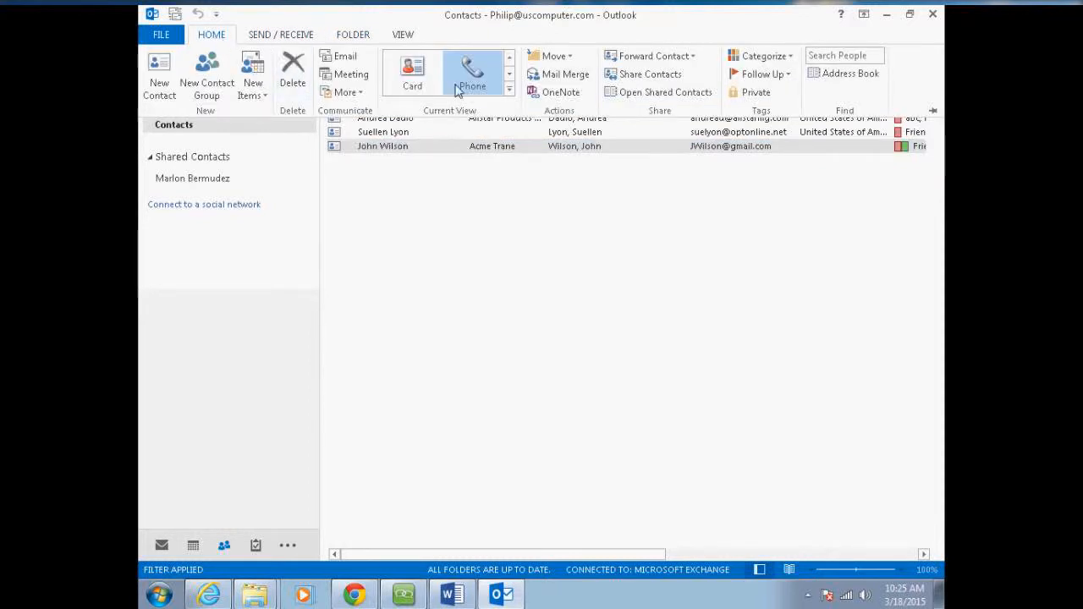
{"action": "left_click", "coordinate": [565, 76]}
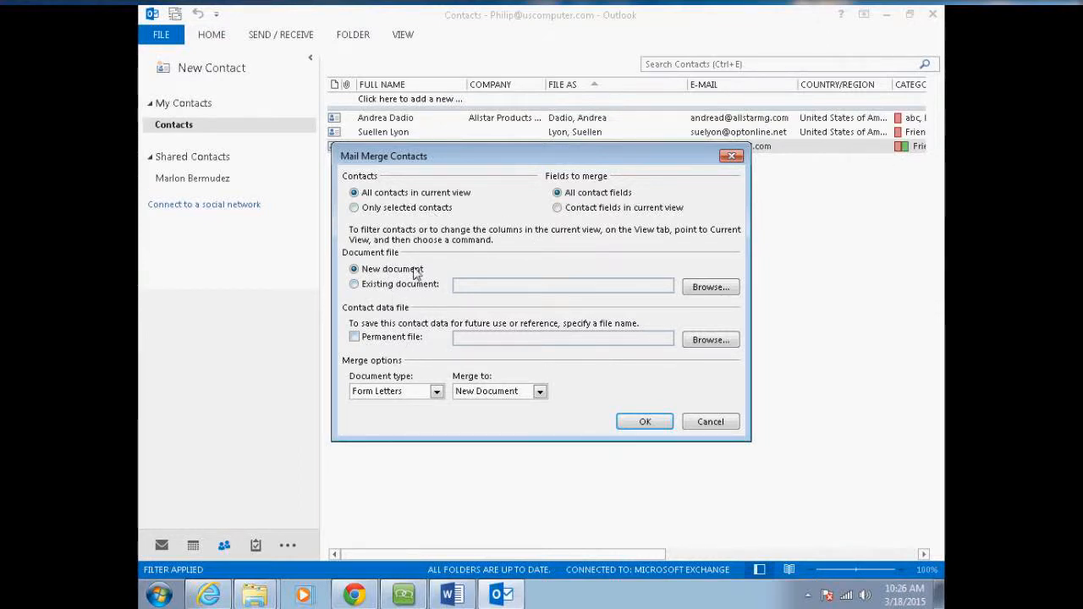
{"action": "left_click", "coordinate": [354, 285]}
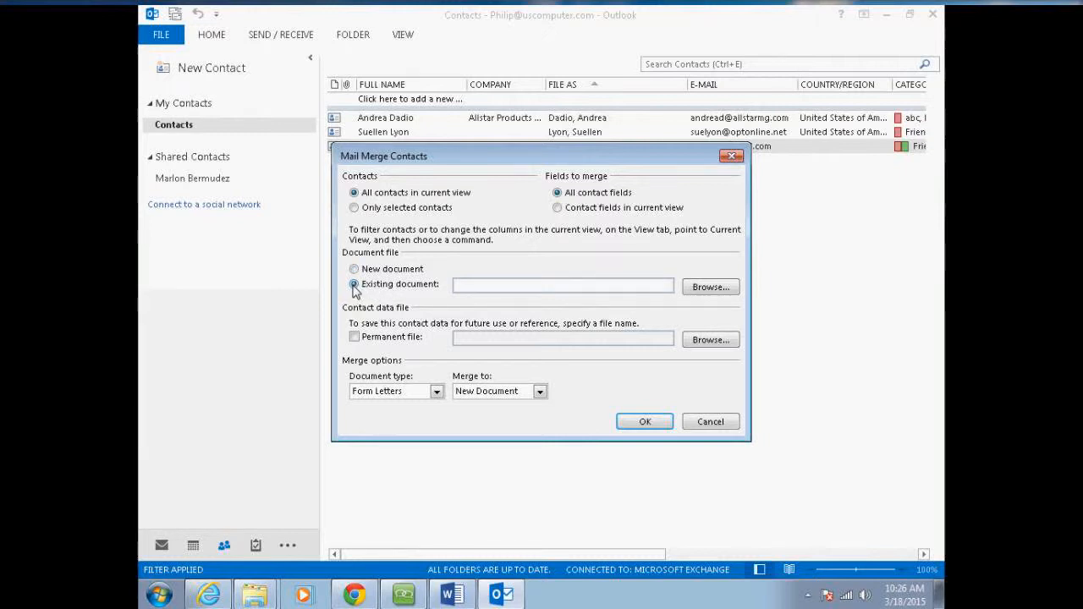
Try to choose Email Offer from the desktop's Mail Merge folder as the merge document
{"action": "left_click", "coordinate": [708, 289]}
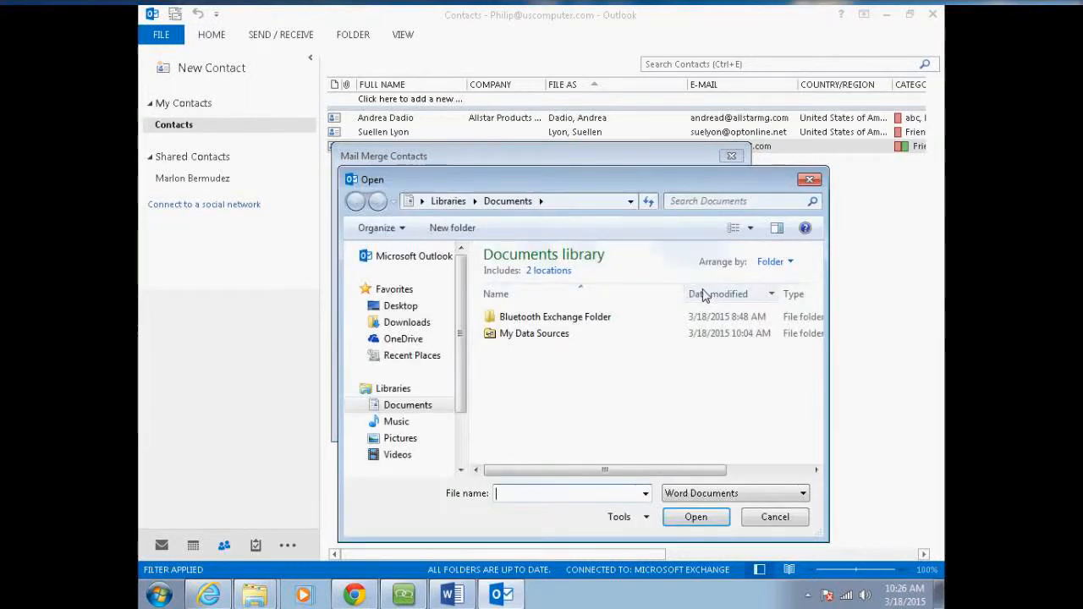
{"action": "left_click", "coordinate": [394, 308]}
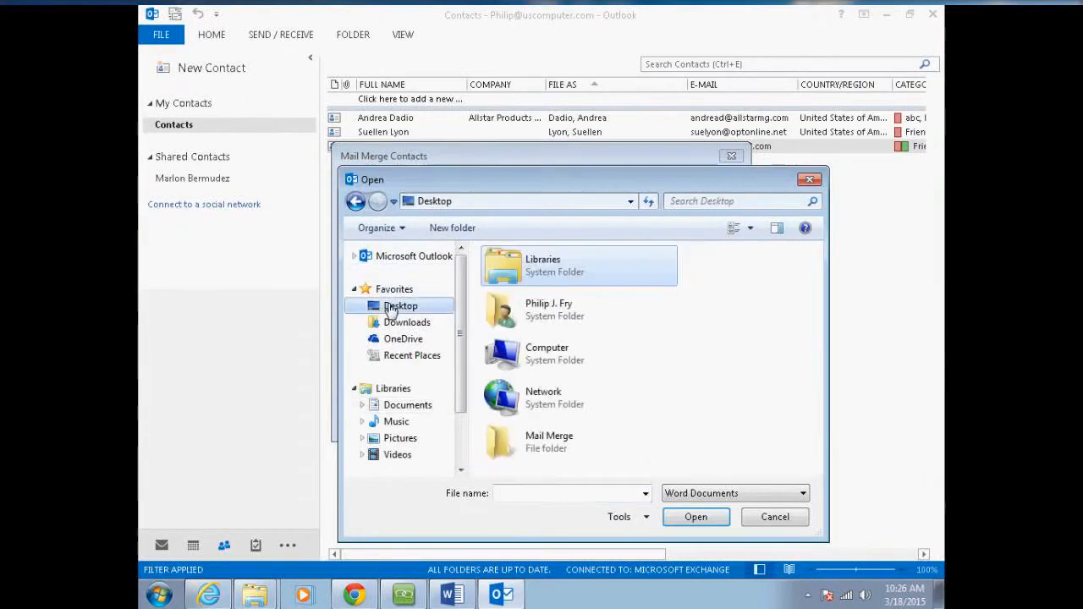
{"action": "double_click", "coordinate": [515, 442]}
{"action": "double_click", "coordinate": [507, 275]}
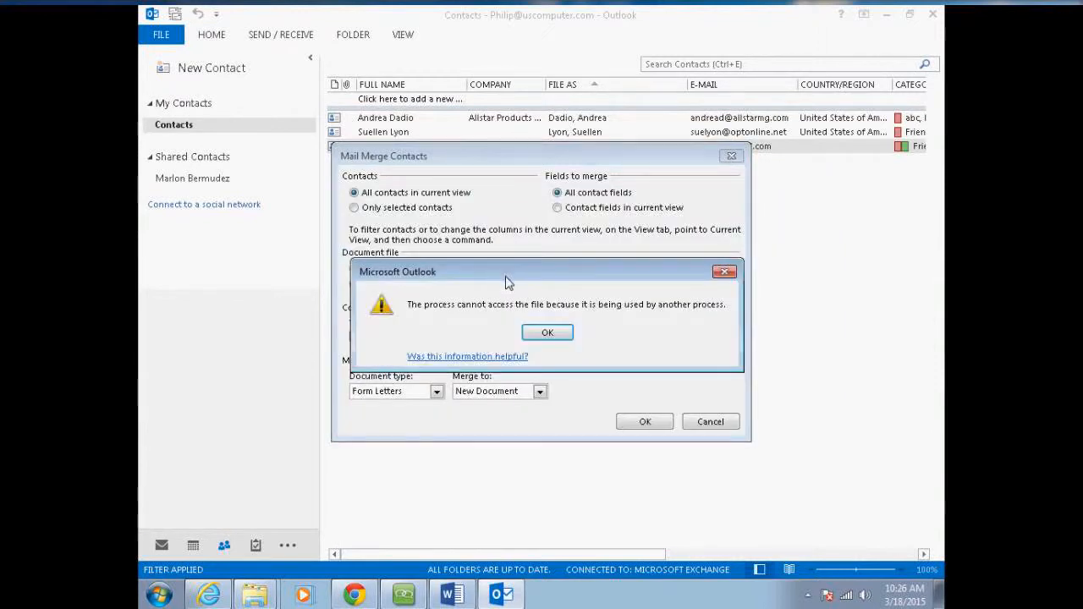
{"action": "left_click", "coordinate": [547, 333]}
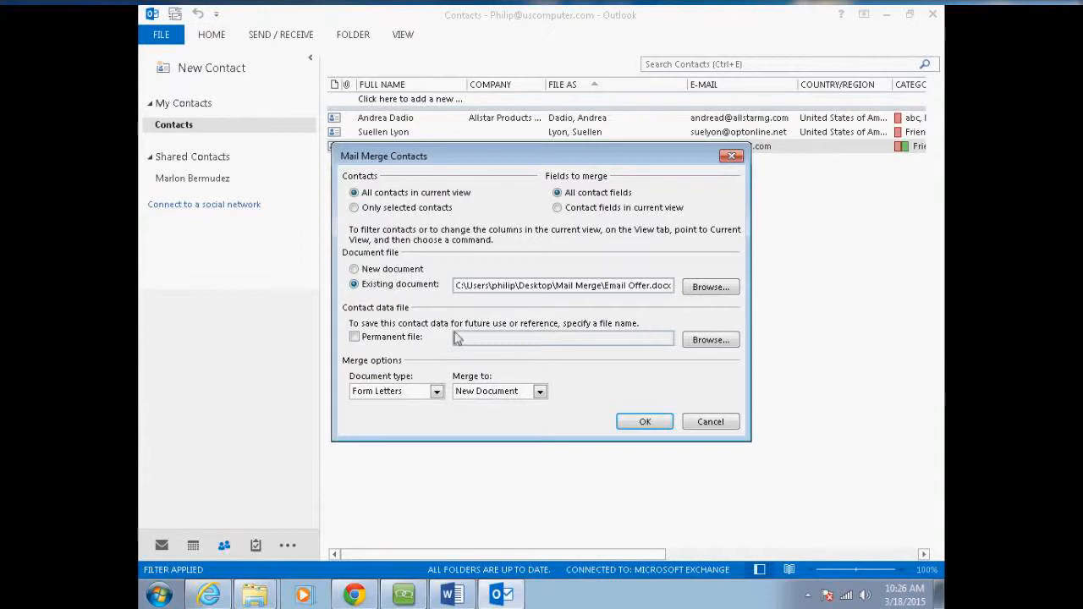
Choose Merge Letter from the Mail Merge folder as the existing document and start the merge in Word
{"action": "left_click", "coordinate": [709, 287]}
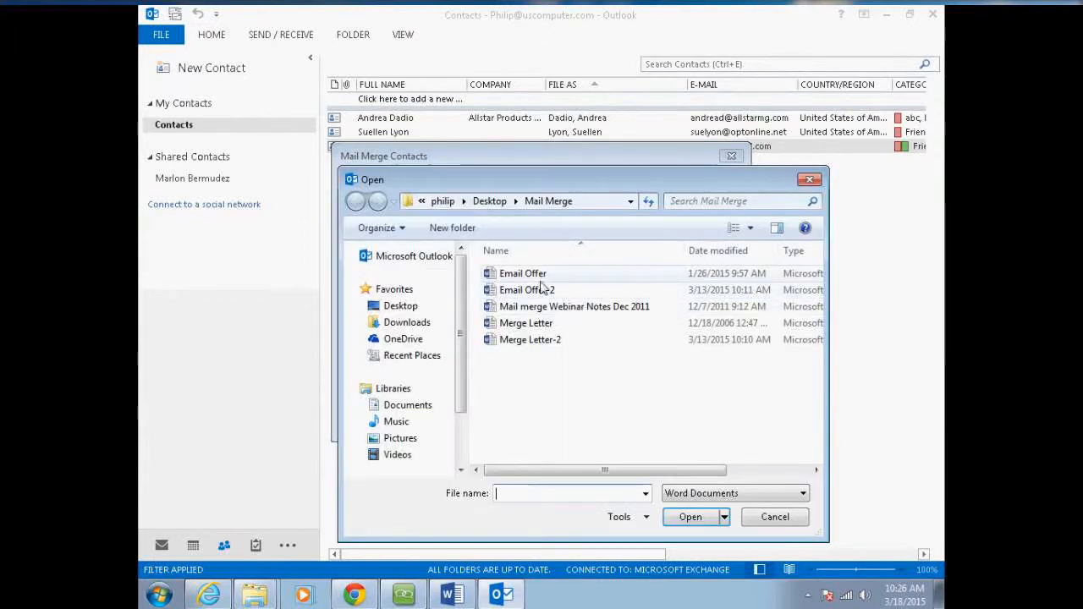
{"action": "double_click", "coordinate": [526, 323]}
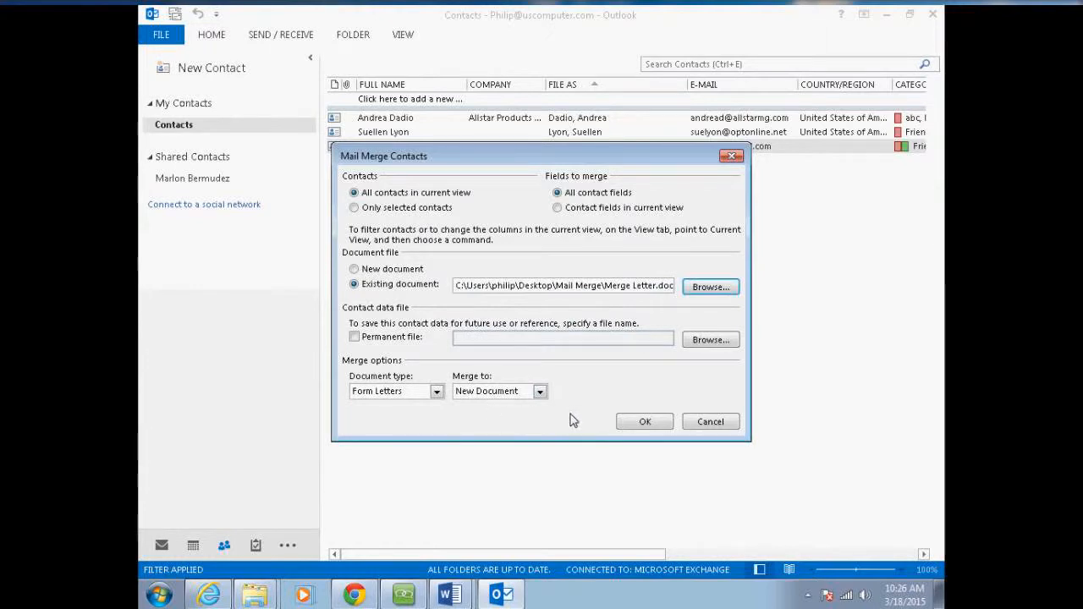
{"action": "left_click", "coordinate": [644, 421]}
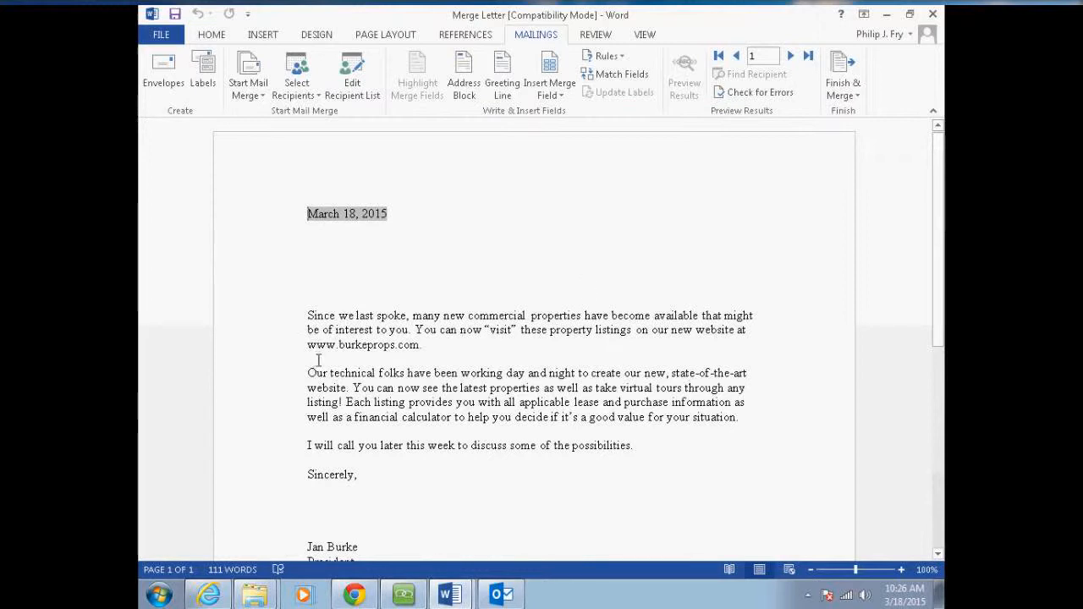
Open the step-by-step Mail Merge wizard for Merge Letter and advance to the stage for writing the letter
{"action": "left_click", "coordinate": [252, 93]}
{"action": "left_click", "coordinate": [288, 228]}
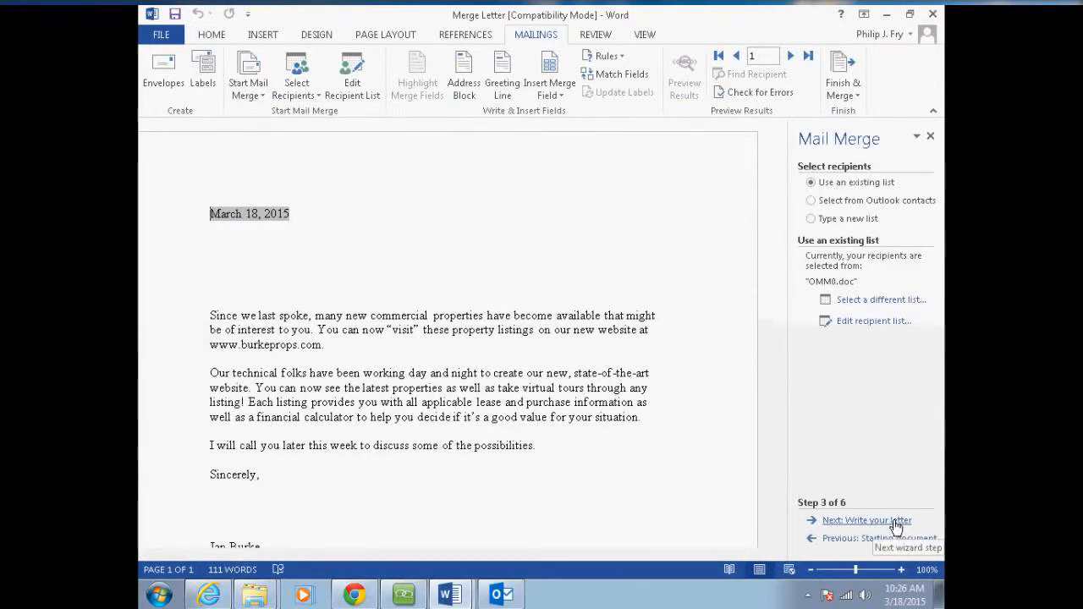
{"action": "left_click", "coordinate": [867, 520]}
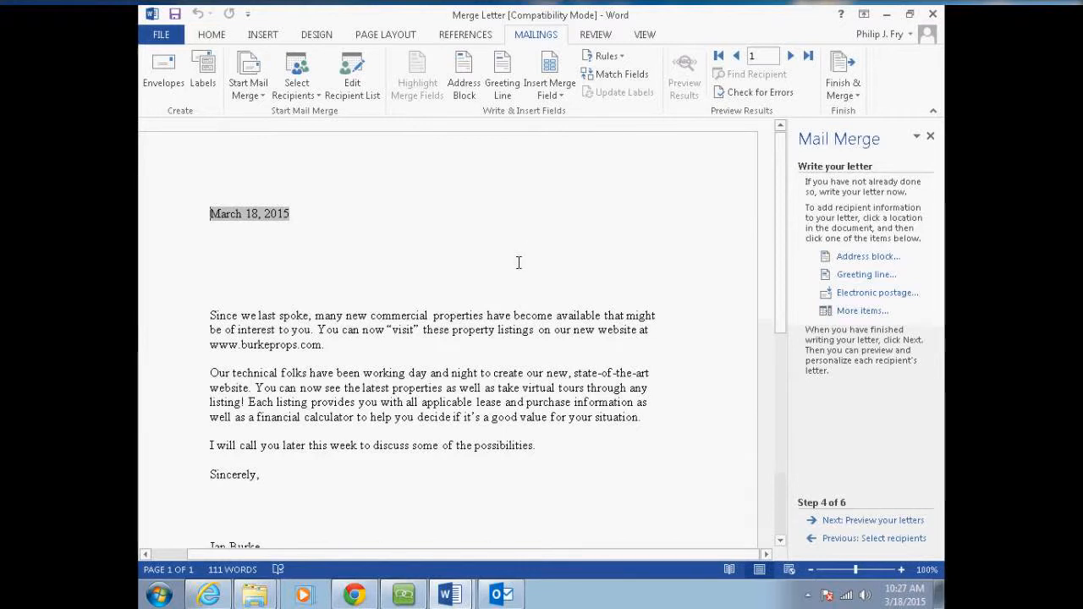
{"action": "left_click", "coordinate": [933, 15]}
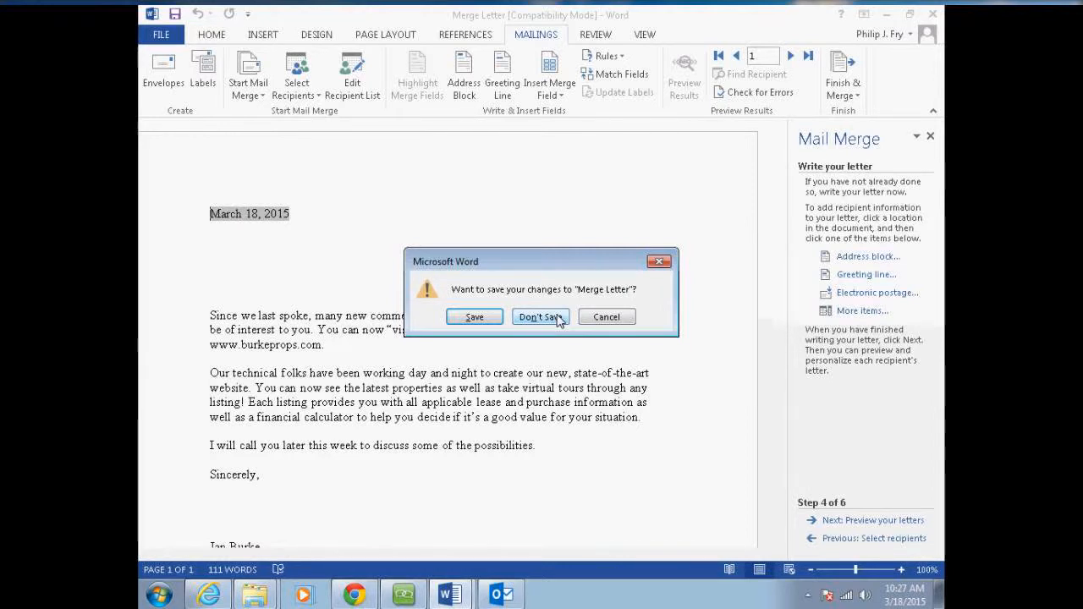
{"action": "left_click", "coordinate": [585, 323]}
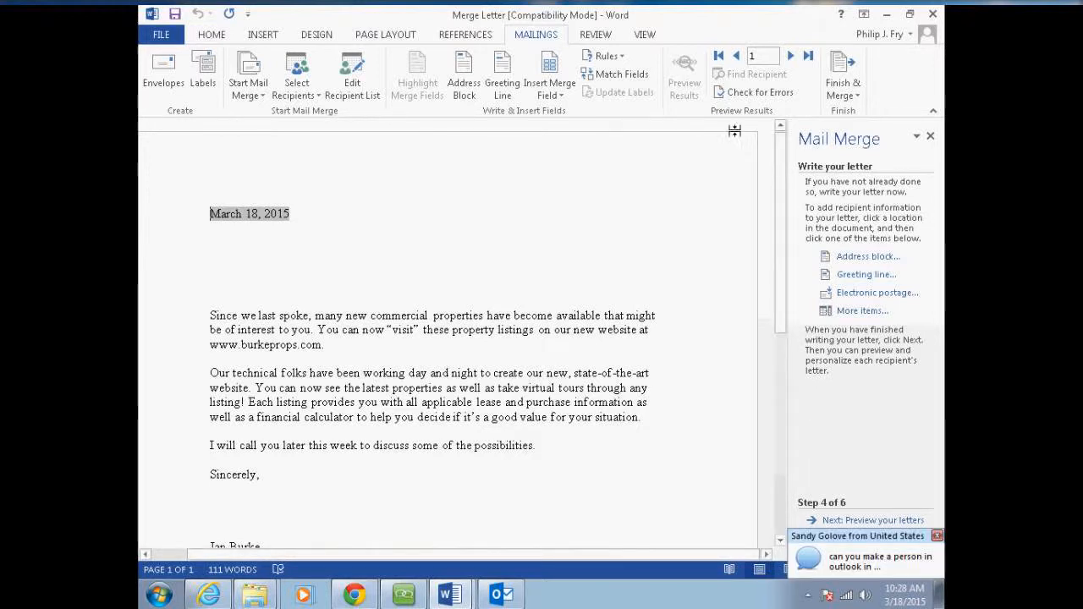
Reduce and reposition the Merge Letter window, and minimize all open Outlook, Word and folder windows to reveal the desktop
{"action": "left_click", "coordinate": [909, 14]}
{"action": "left_click_drag", "start_coordinate": [554, 44], "coordinate": [701, 49]}
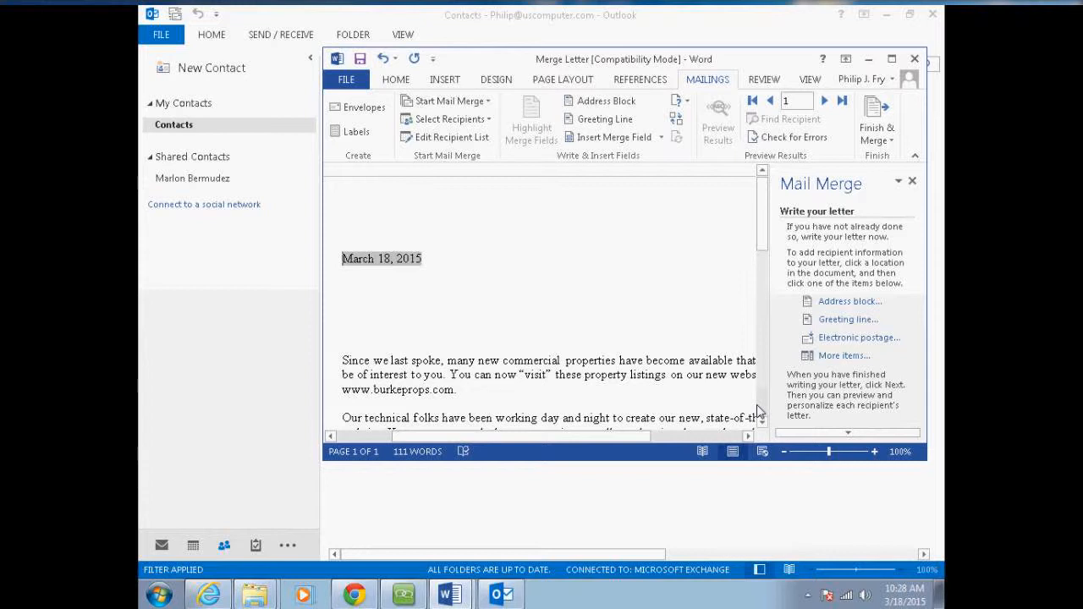
{"action": "left_click", "coordinate": [883, 21]}
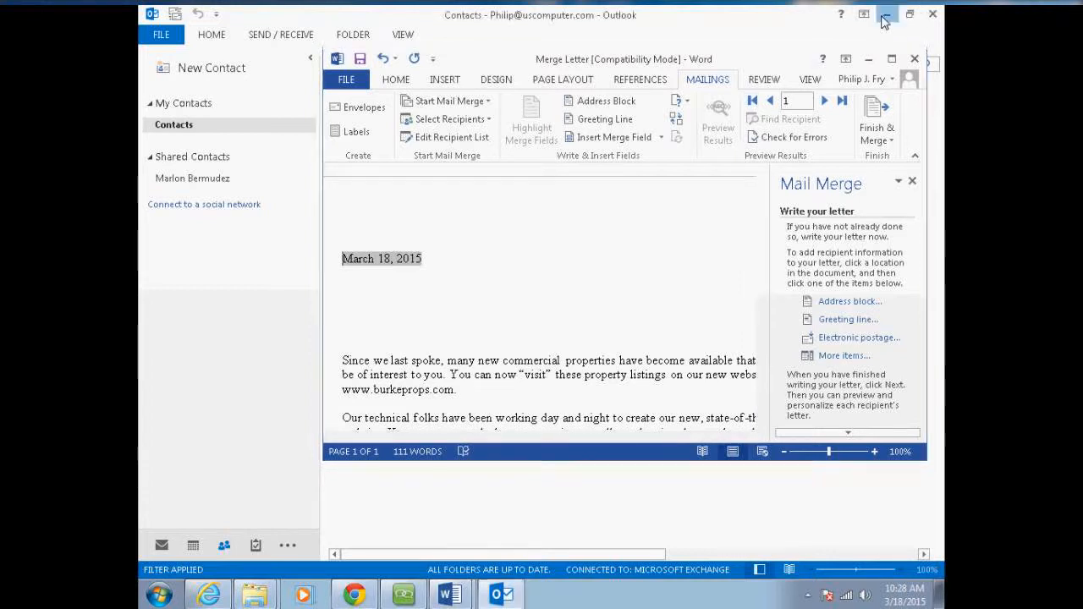
{"action": "left_click", "coordinate": [868, 59]}
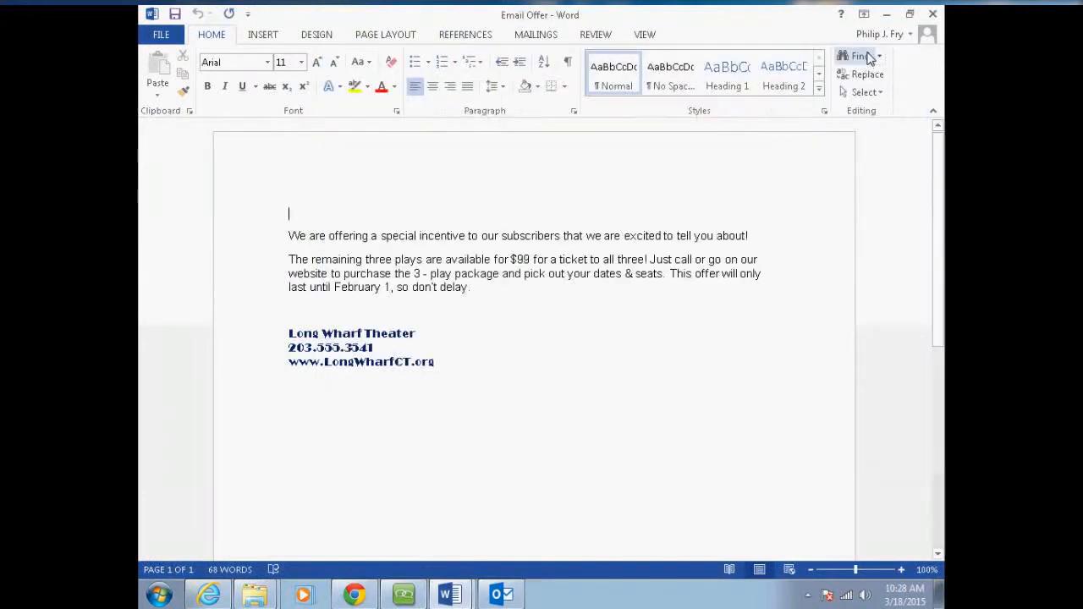
{"action": "left_click", "coordinate": [886, 15]}
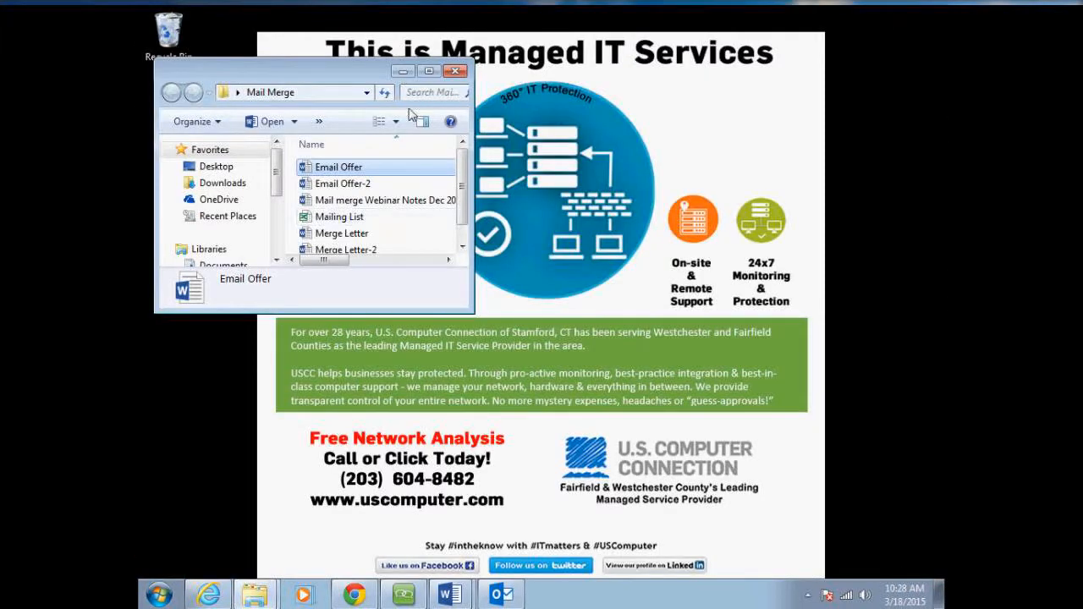
{"action": "left_click", "coordinate": [403, 72]}
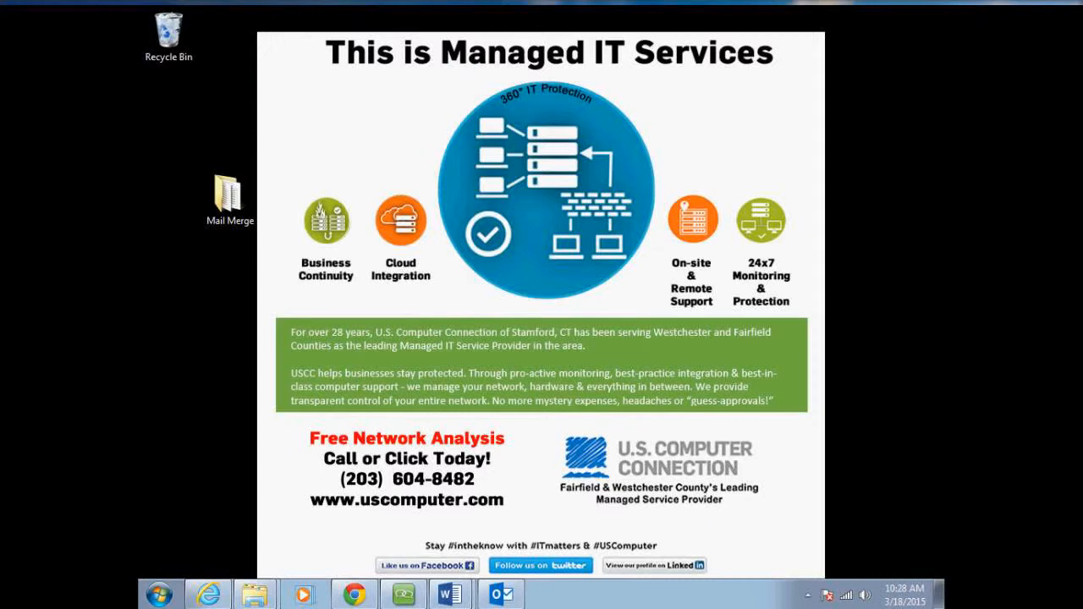